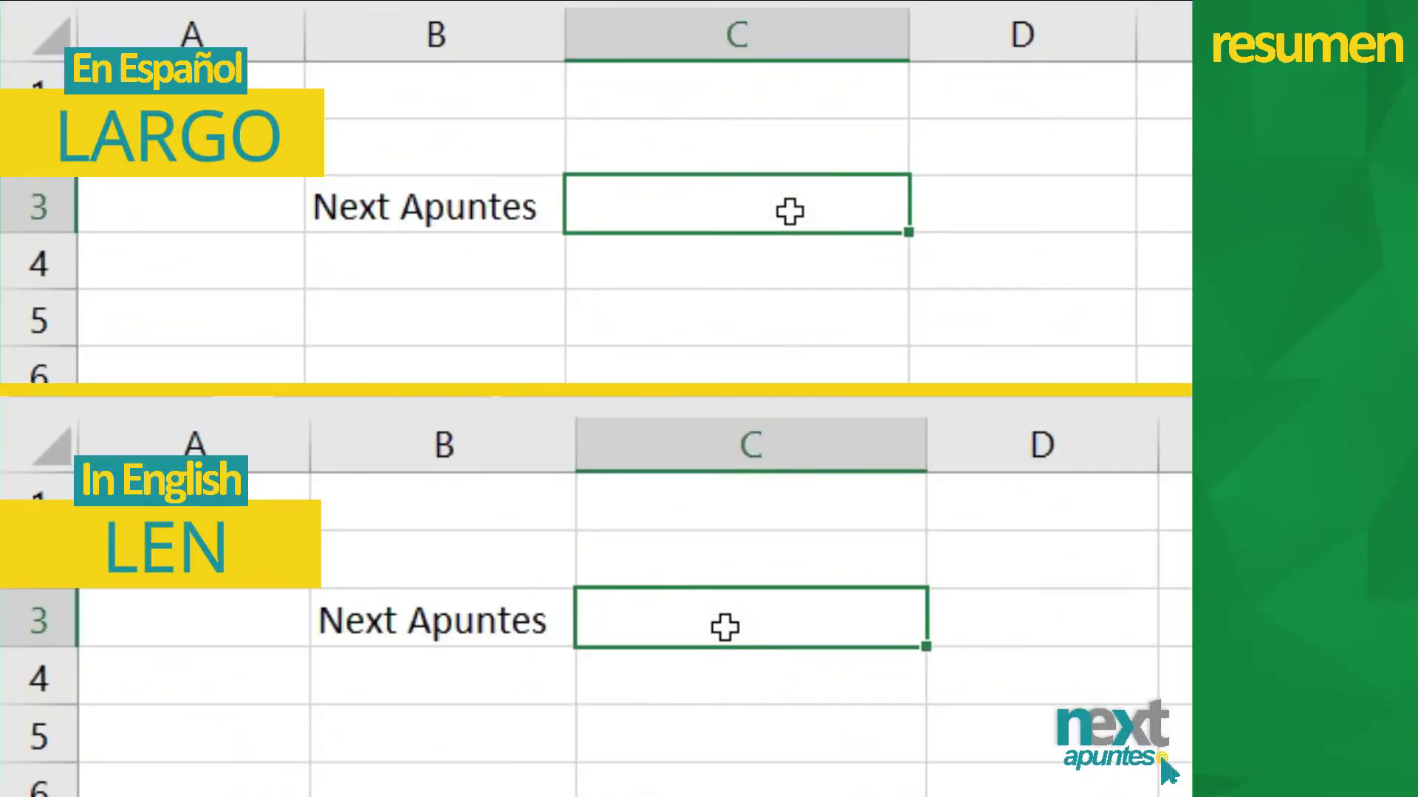
Step: Enter =LARGO(B3) in C3 to count the 12 characters of Next Apuntes
text(=LAR)
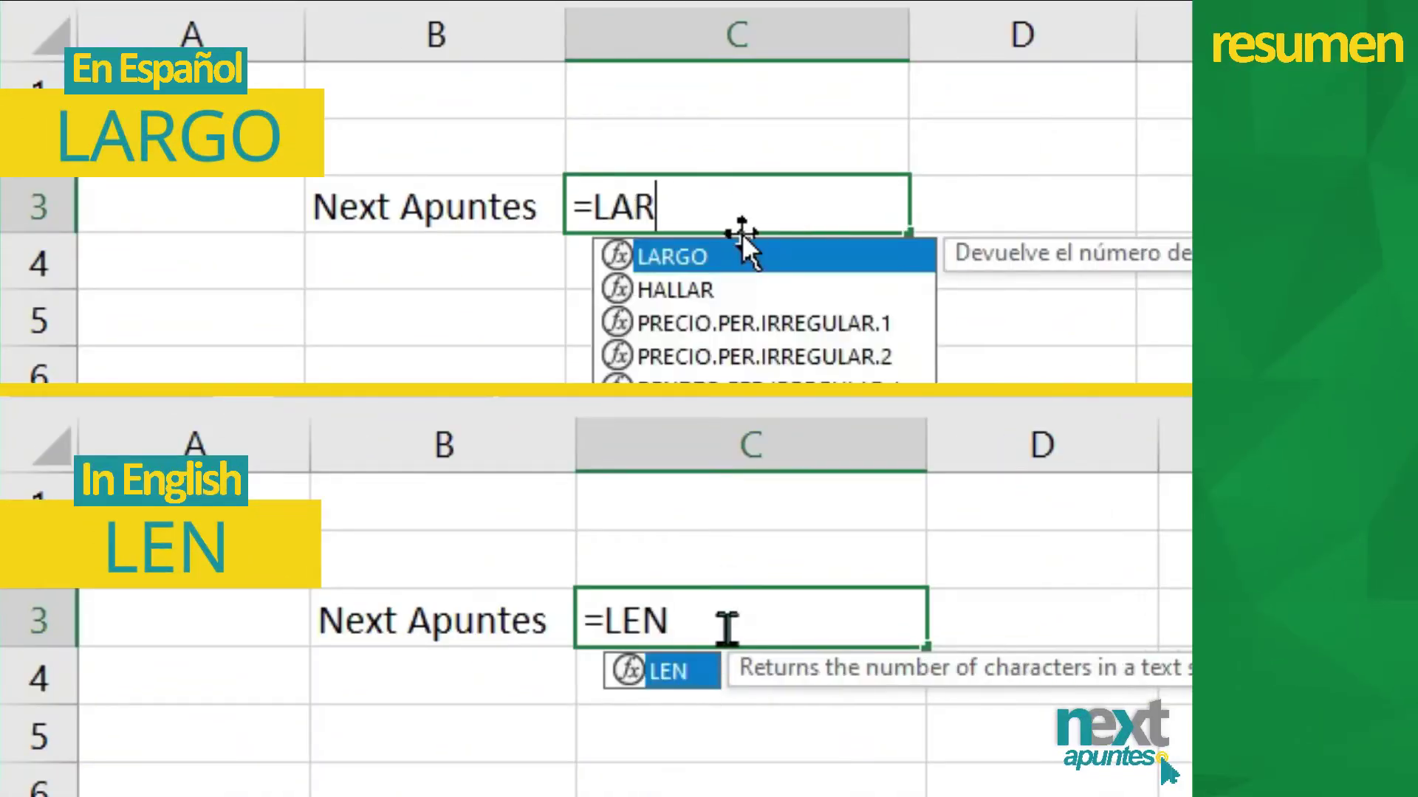
text(GO()
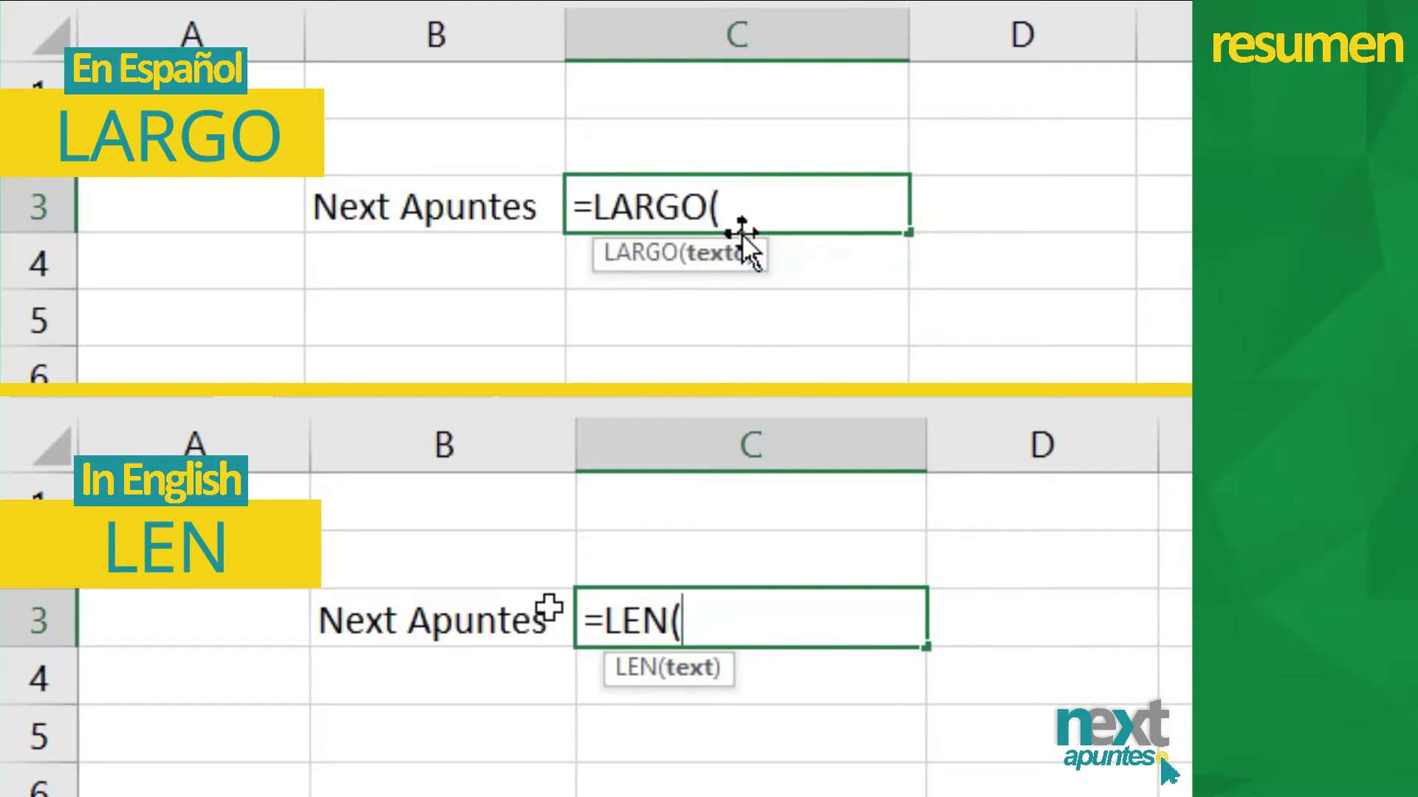
click(517, 216)
text())
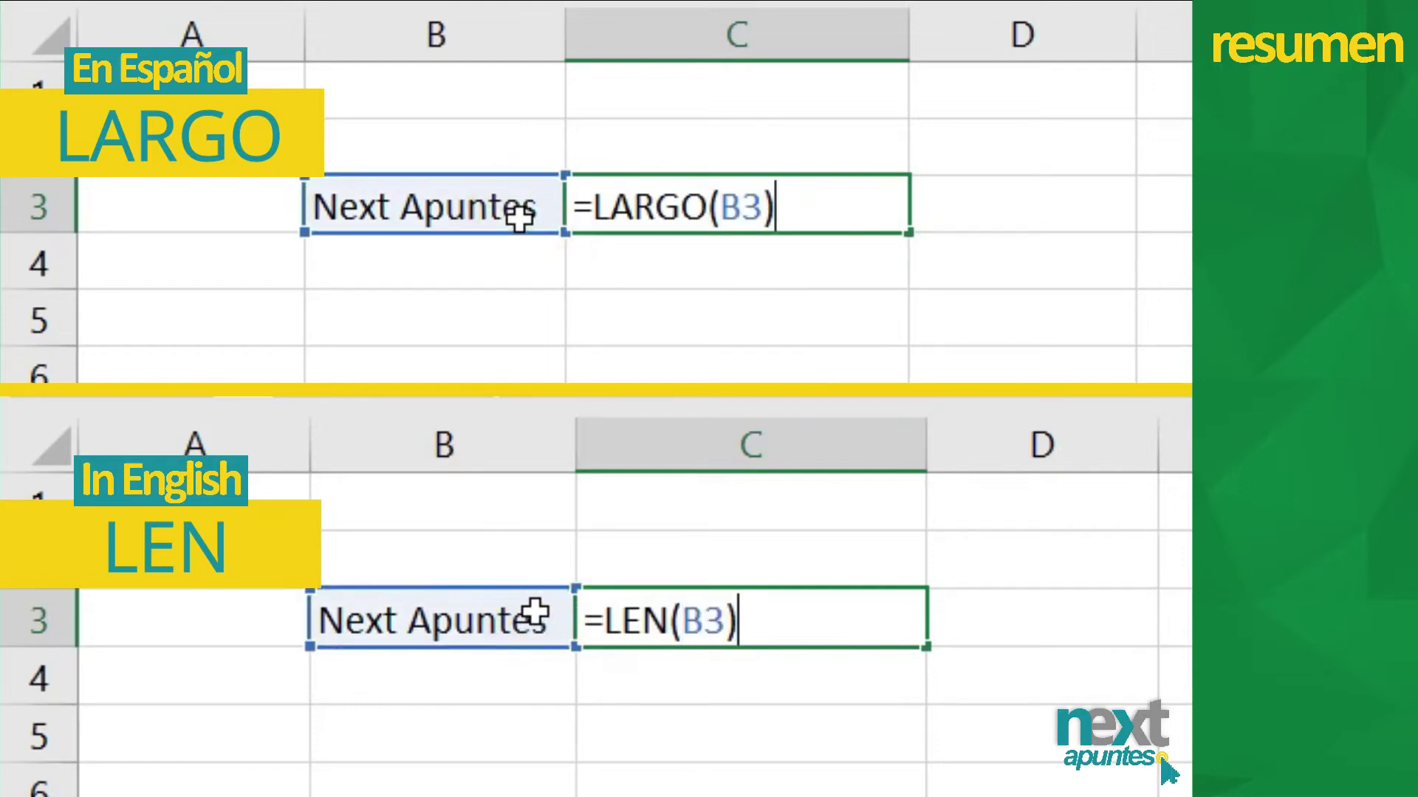
key(Return)
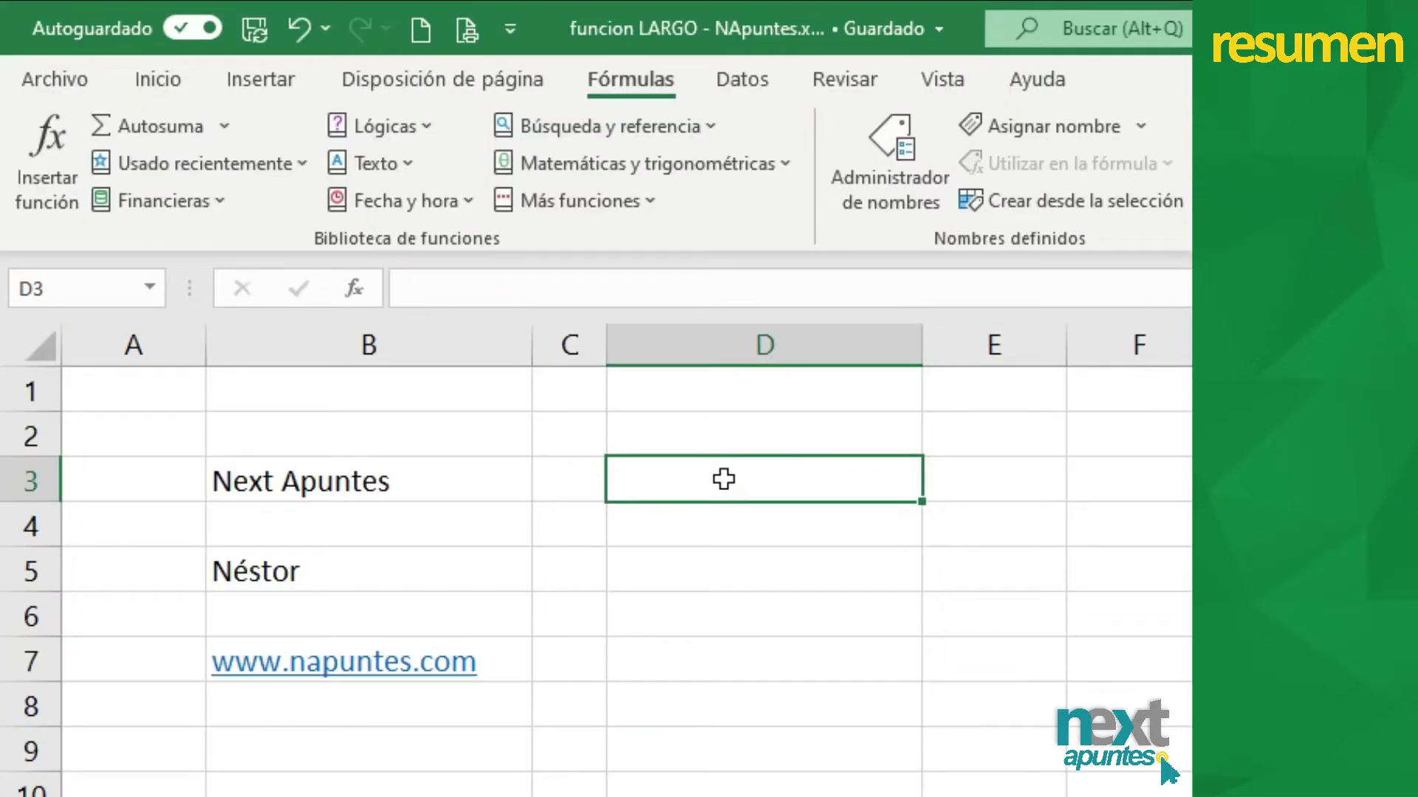
Step: Enter LARGO formulas for B3, B5 and B7 in D3, D5 and D7, giving 12, 6 and 16
text(=LARGO)
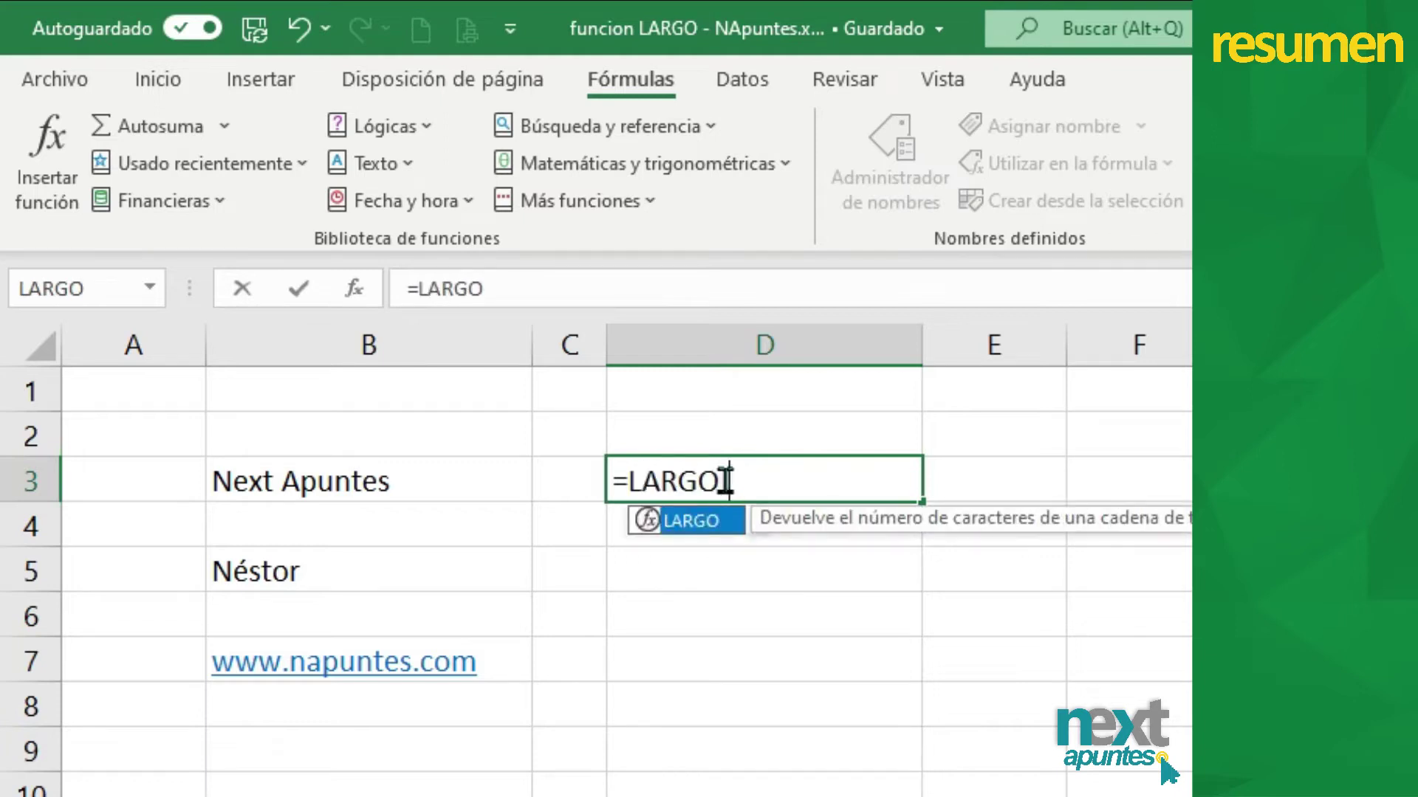
text(()
click(456, 483)
key(Return)
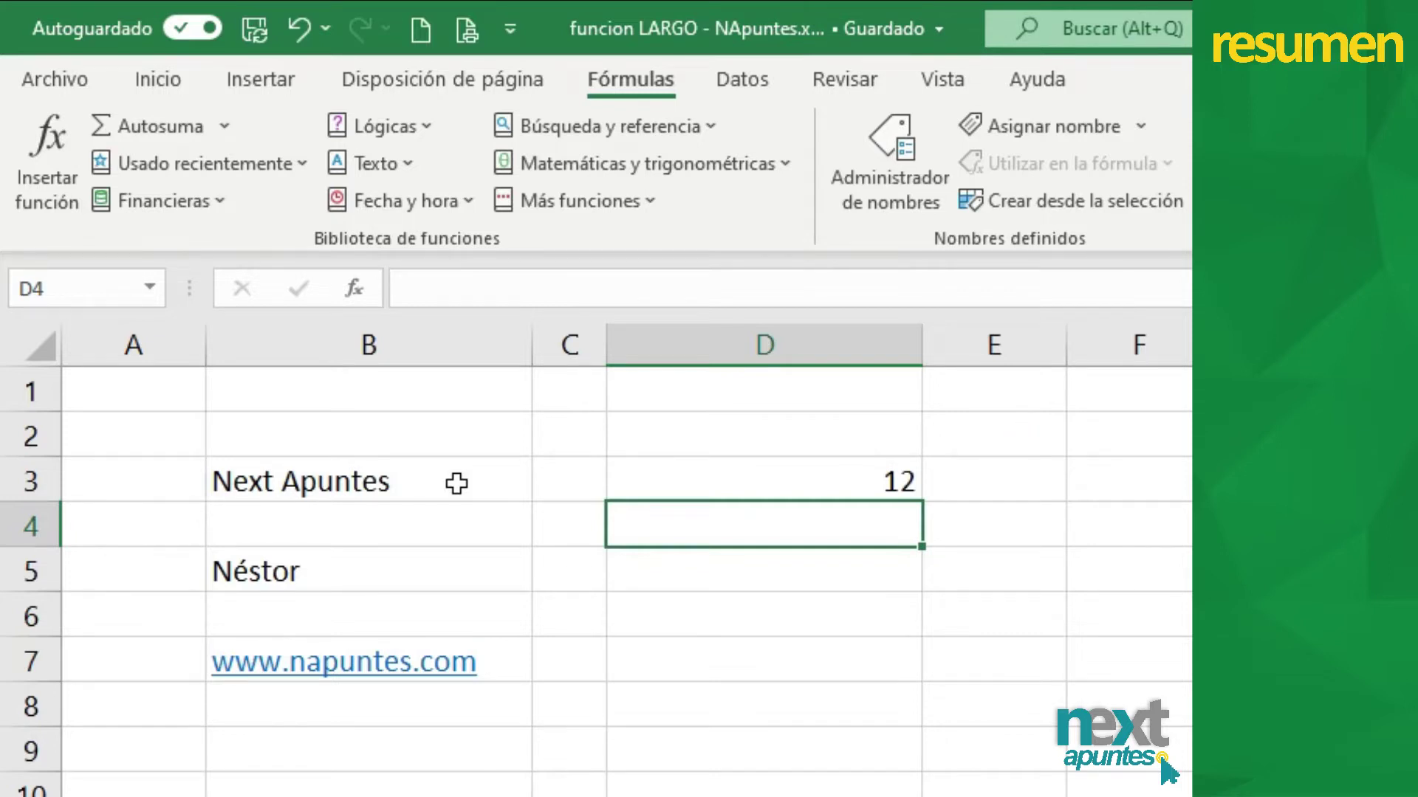
click(650, 569)
text(=LARGO()
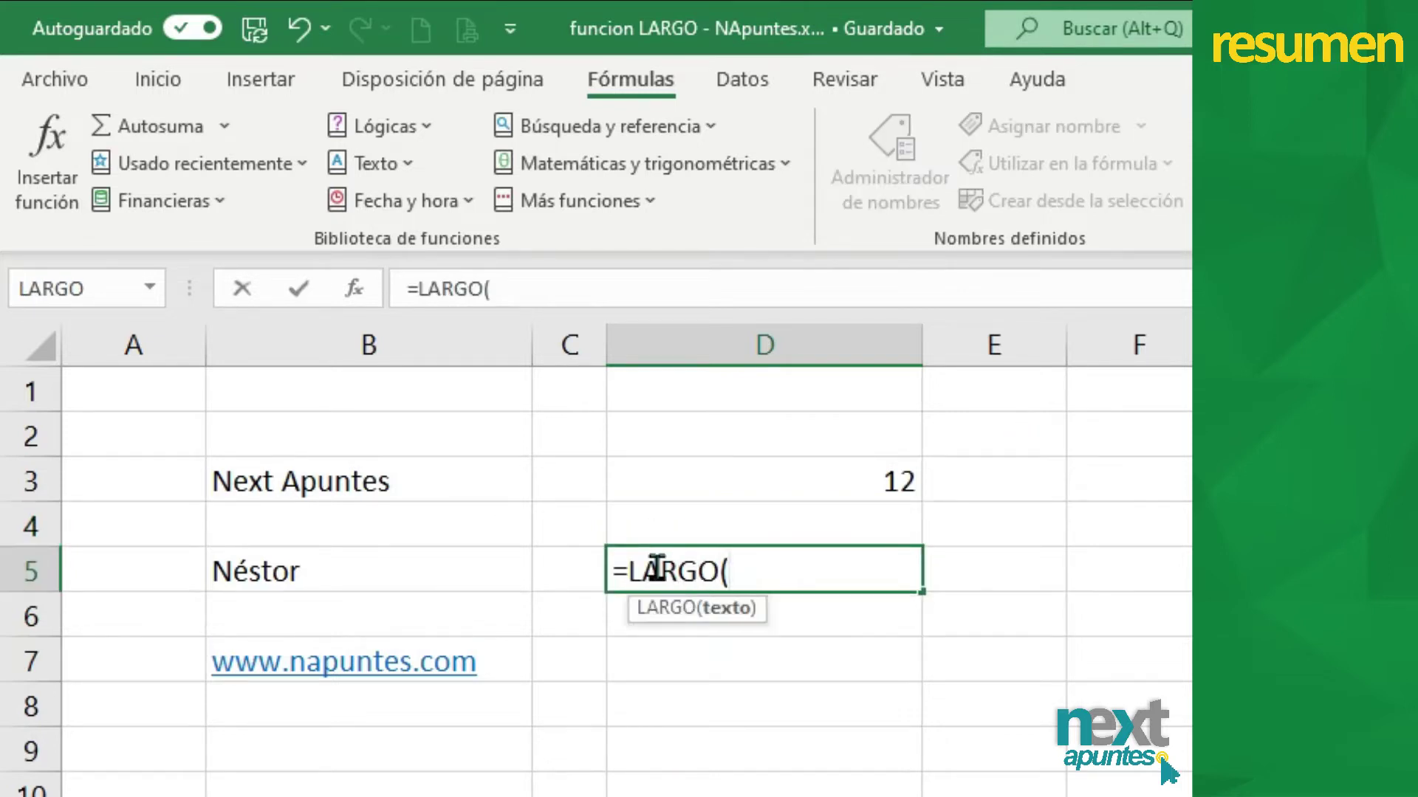
text(B5)
key(Return)
key(Return)
text(=L)
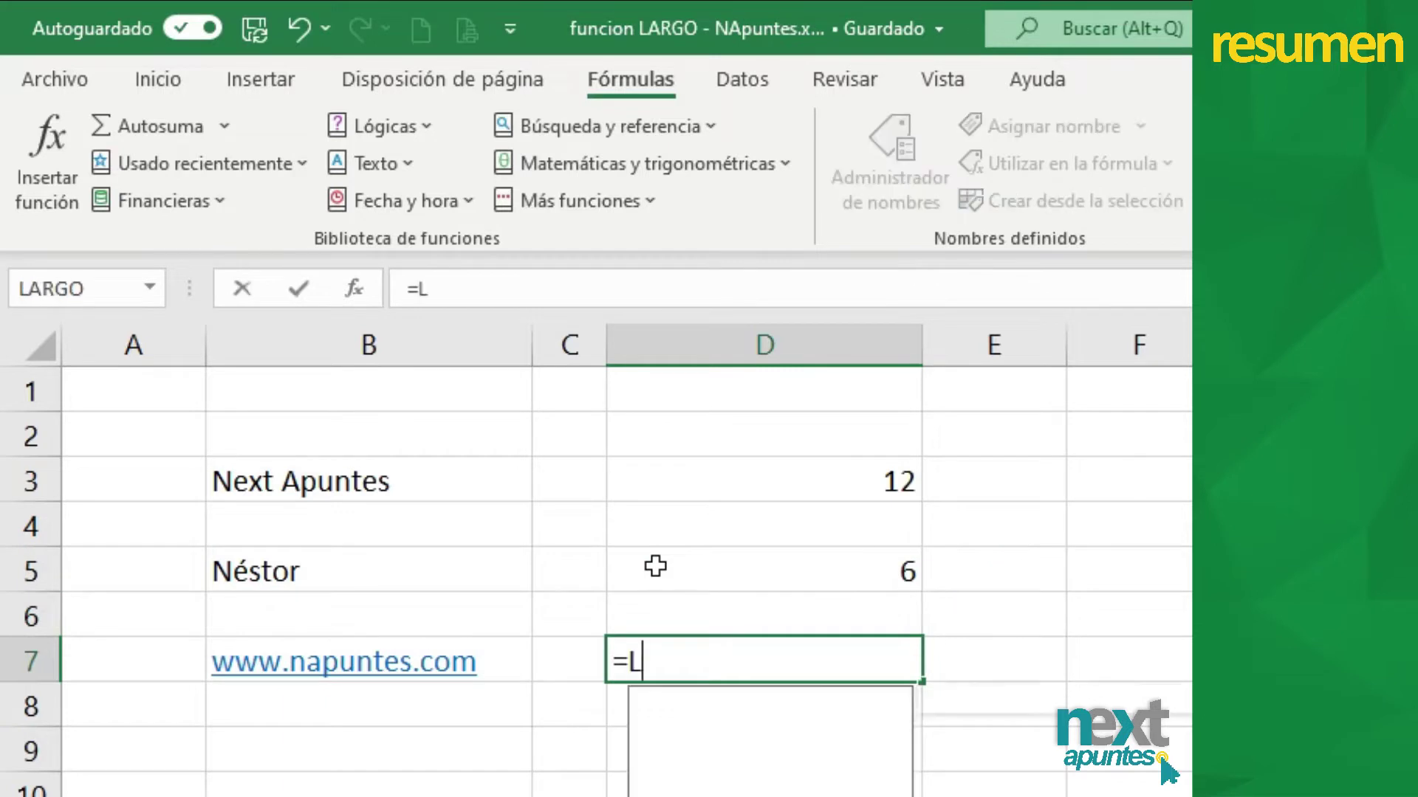
text(ARGO()
key(Left)
key(Left)
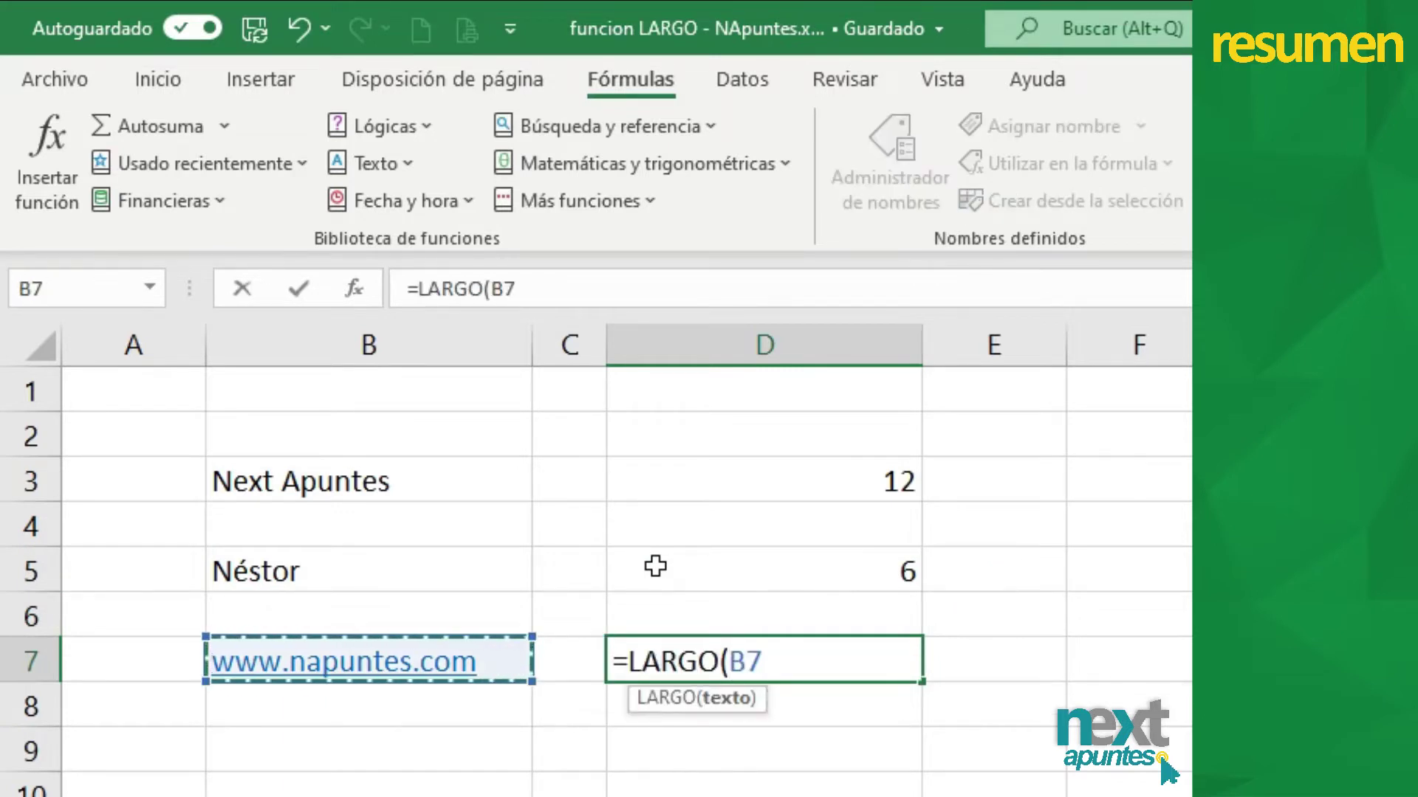
key(Return)
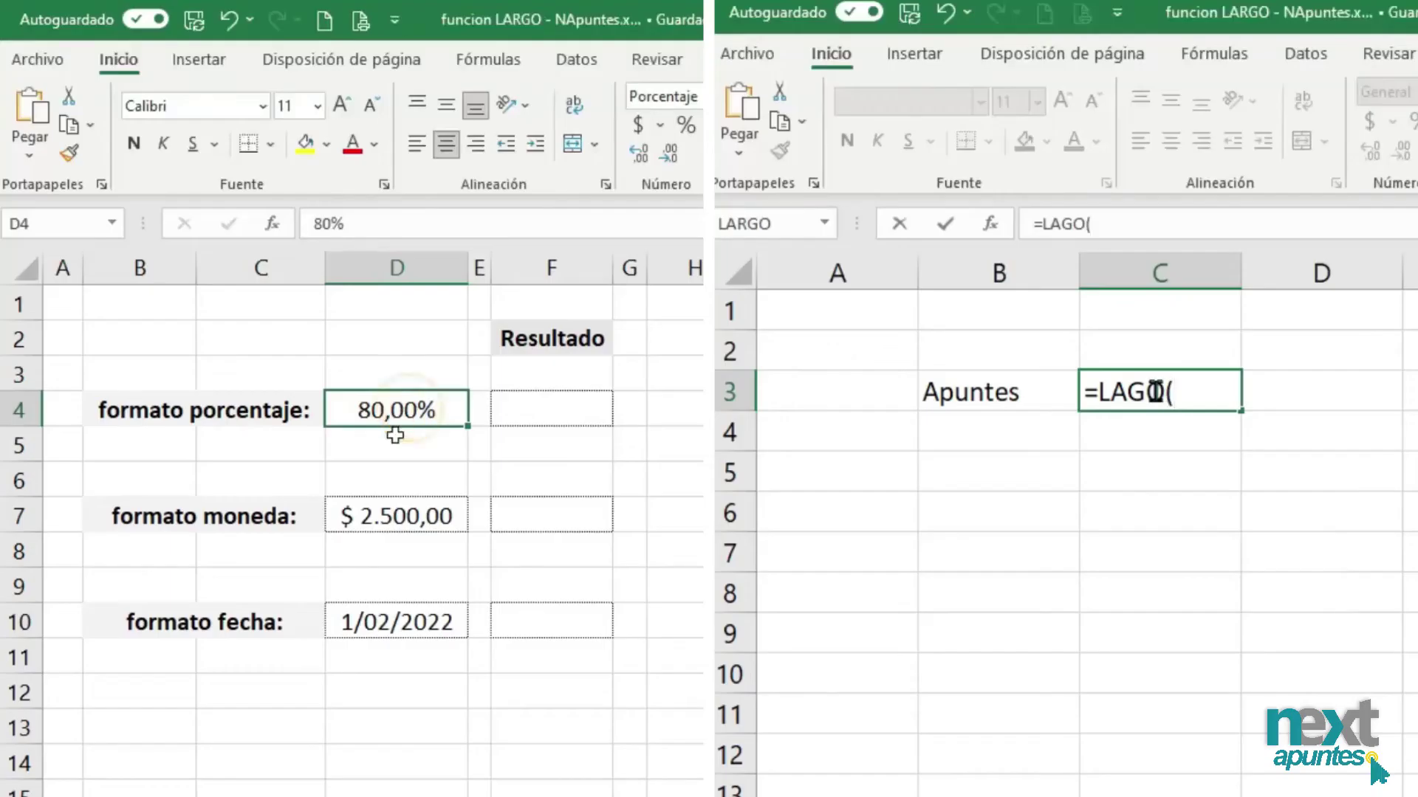
Step: Enter the misspelled =LAGO(B3) in C3, producing the #¿NOMBRE? error
click(1000, 394)
text())
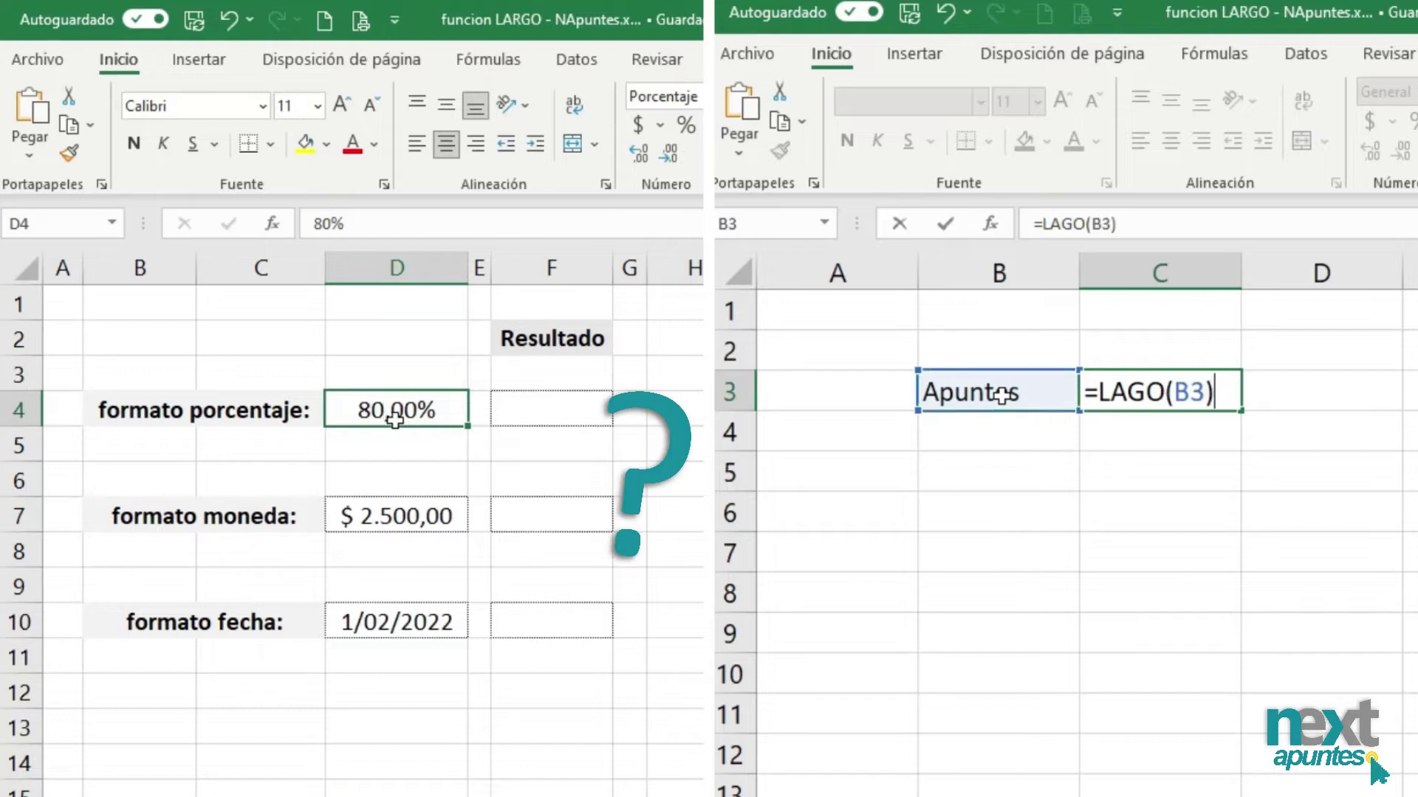
key(Return)
click(1100, 399)
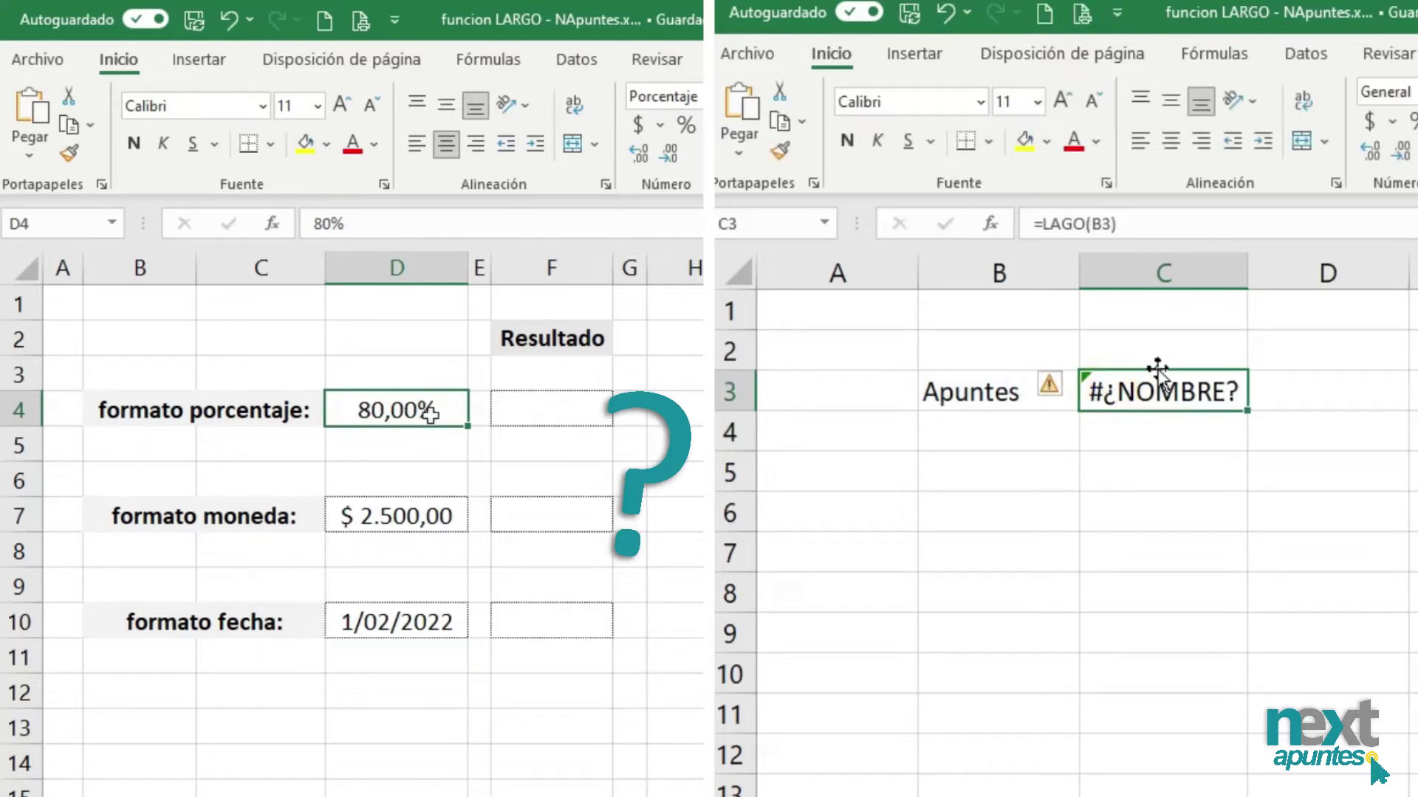
Step: Correct the function name to LARGO in the formula bar so C3 shows 7
click(543, 412)
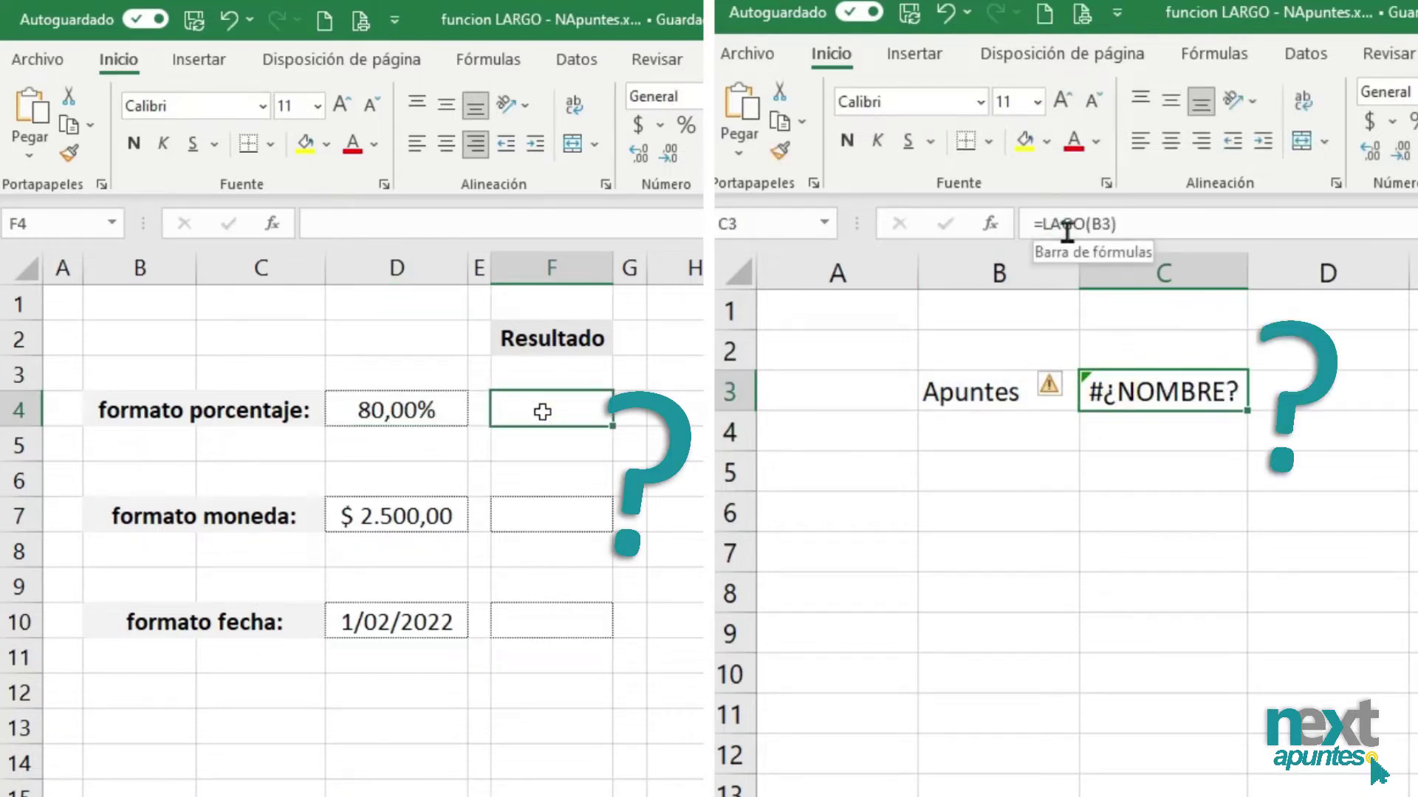
click(1067, 231)
text(=LAAR)
text(R)
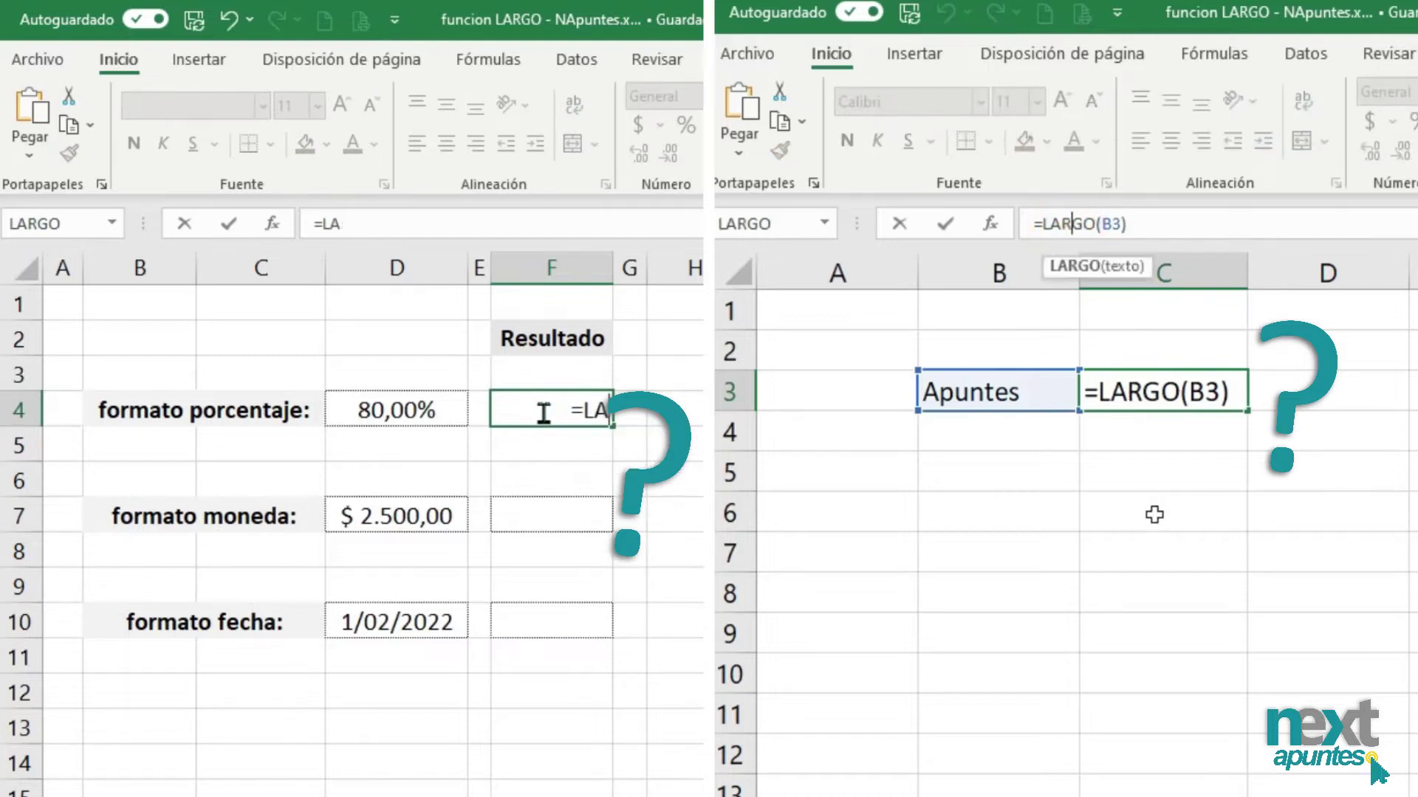
key(Return)
click(1184, 394)
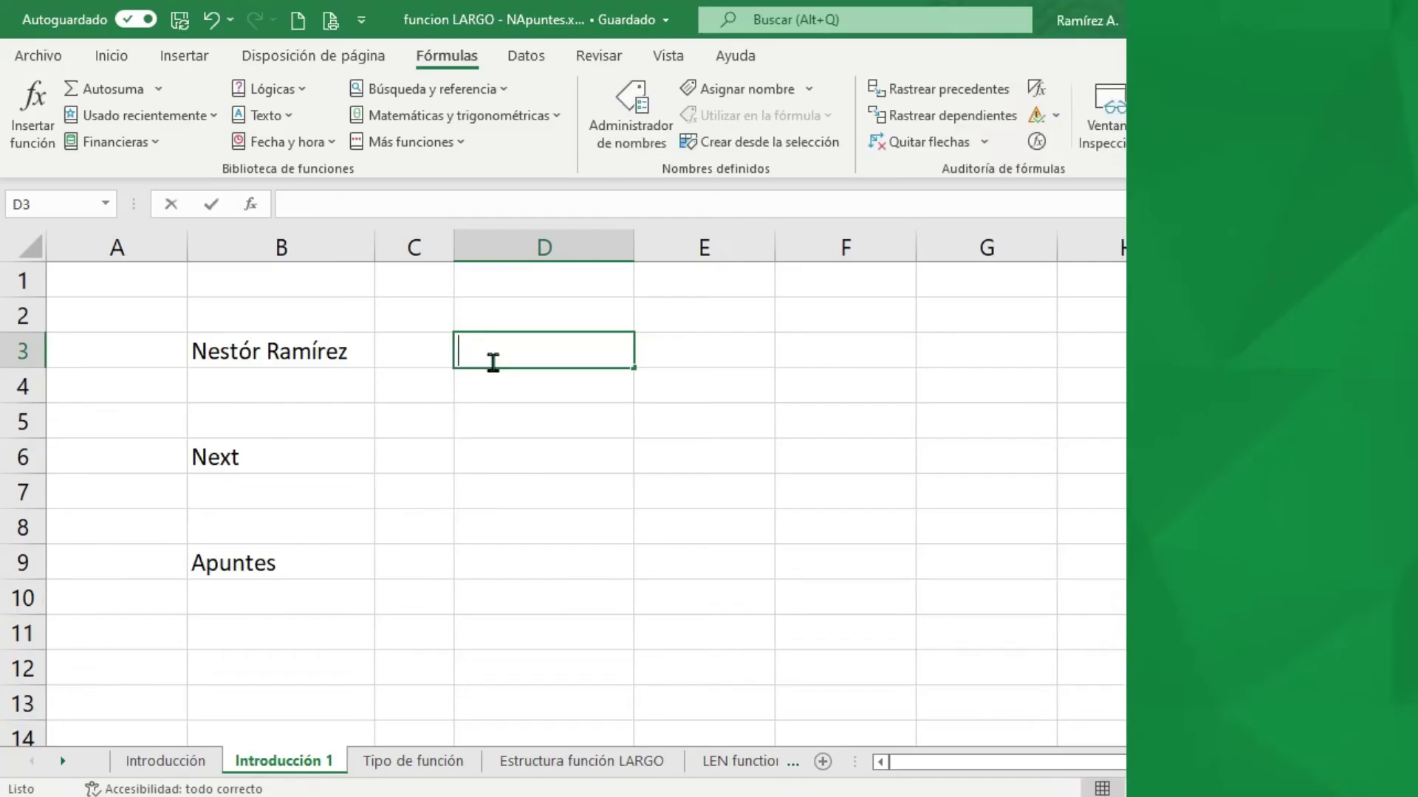
Step: Enter =LARGO(B3) in D3 to get the full name's length, 15
text(=LARGO()
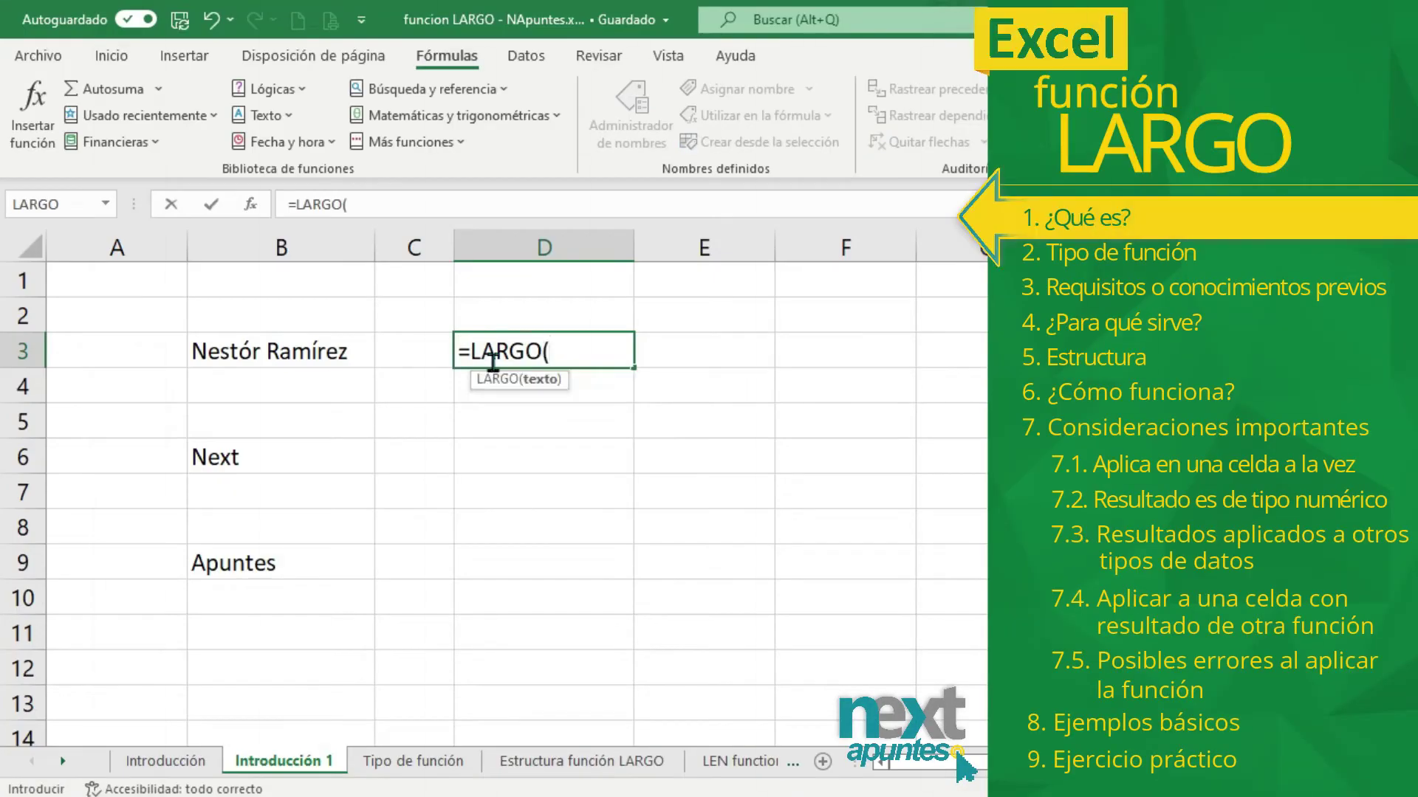
click(340, 350)
key(Return)
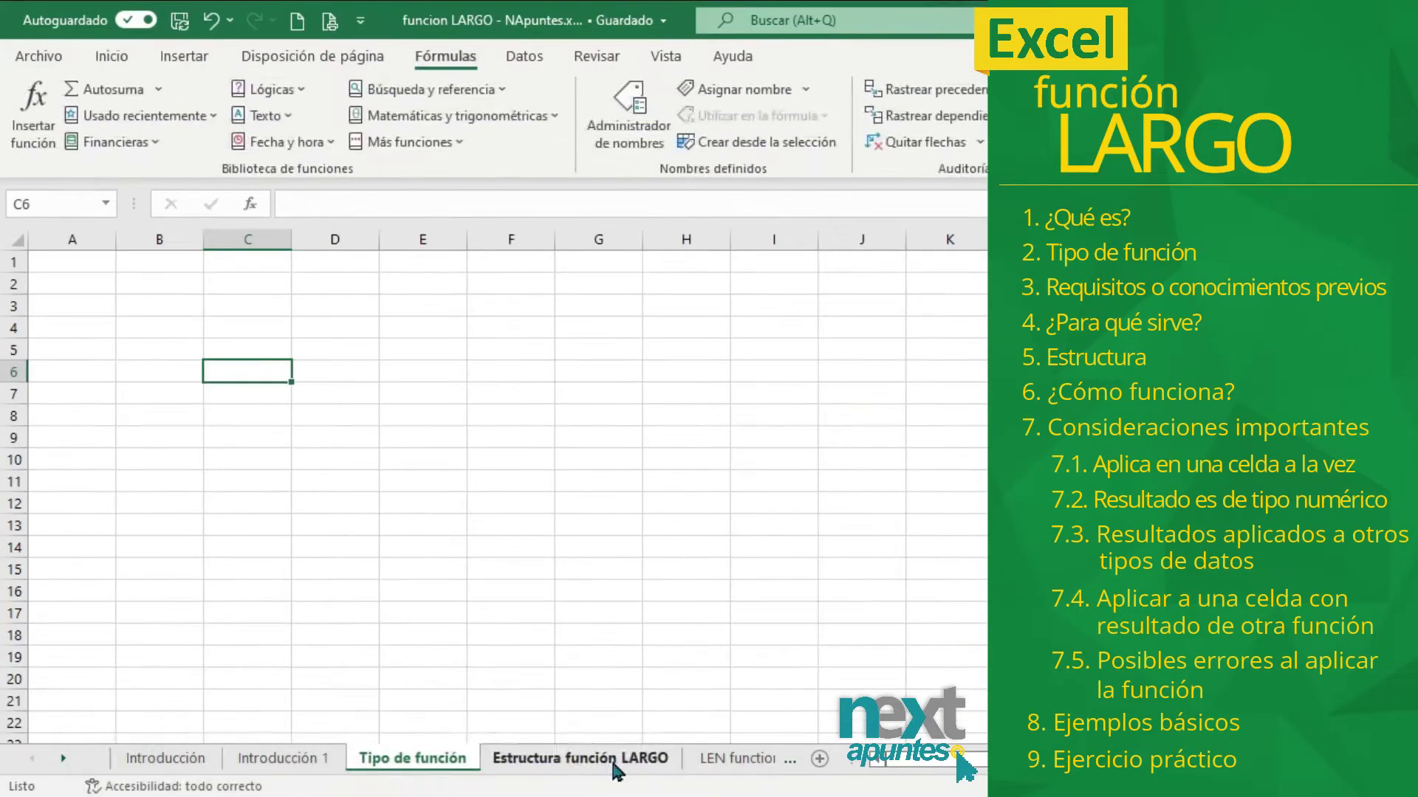
Step: Browse the Texto function list on the Fórmulas tab to locate LARGO
click(447, 57)
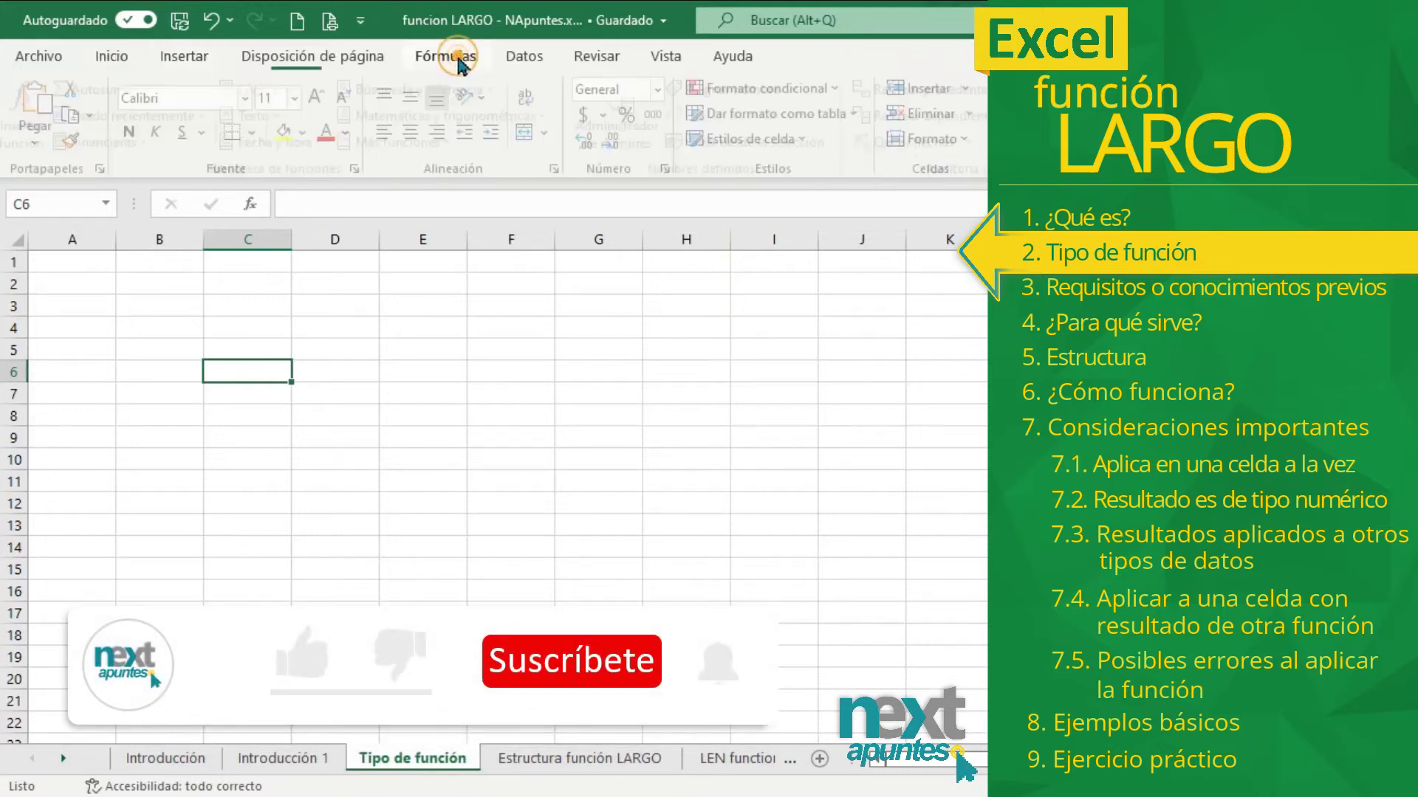
click(288, 115)
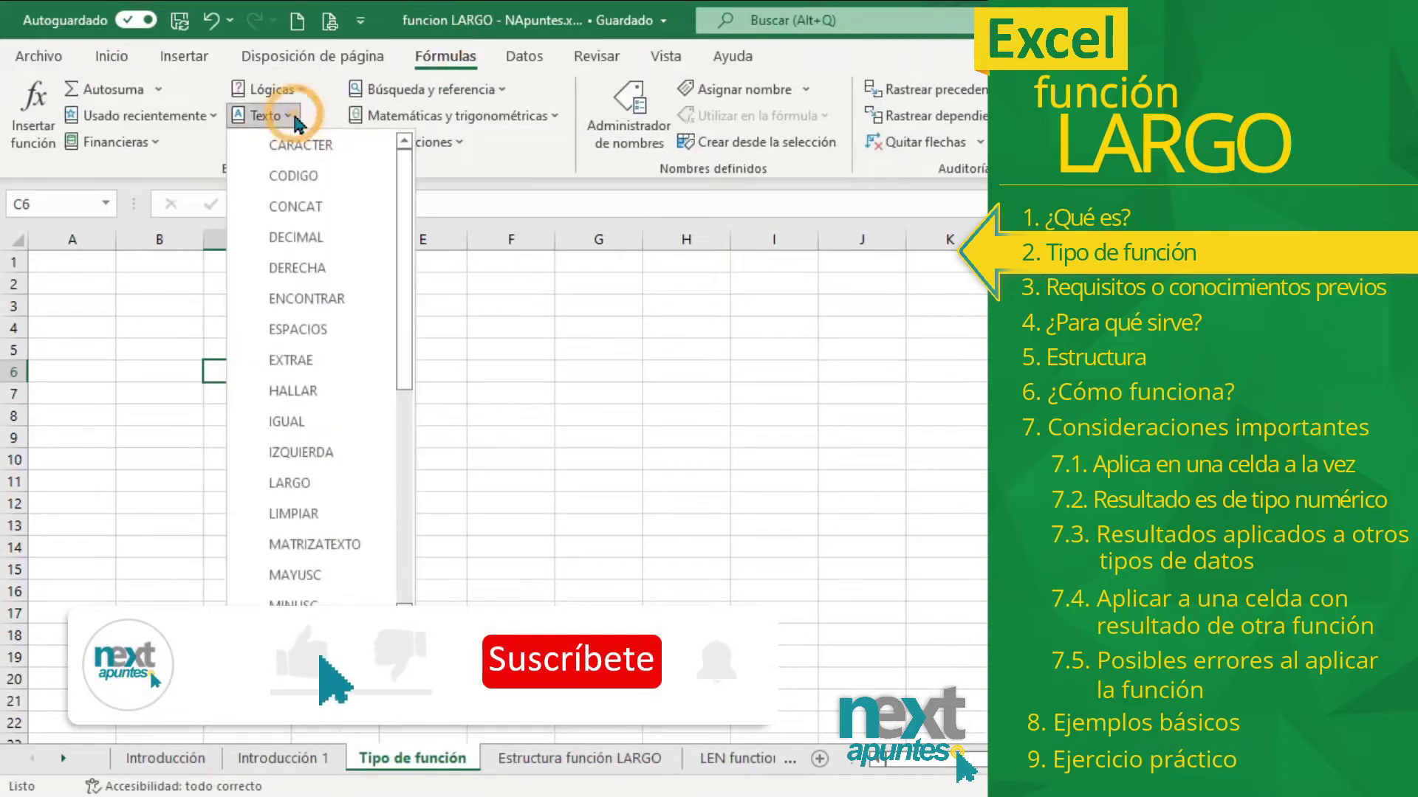
mouse_move(290, 483)
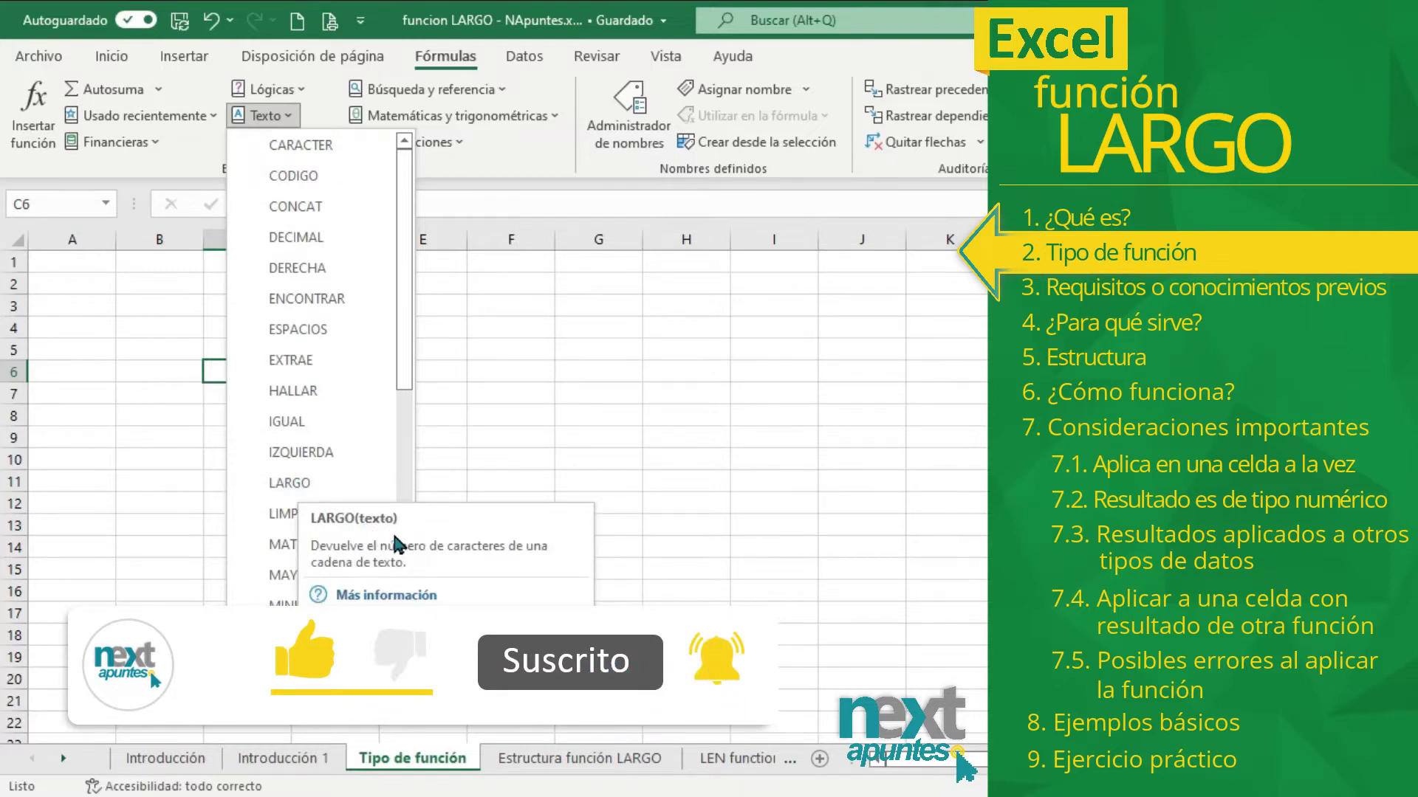
click(456, 381)
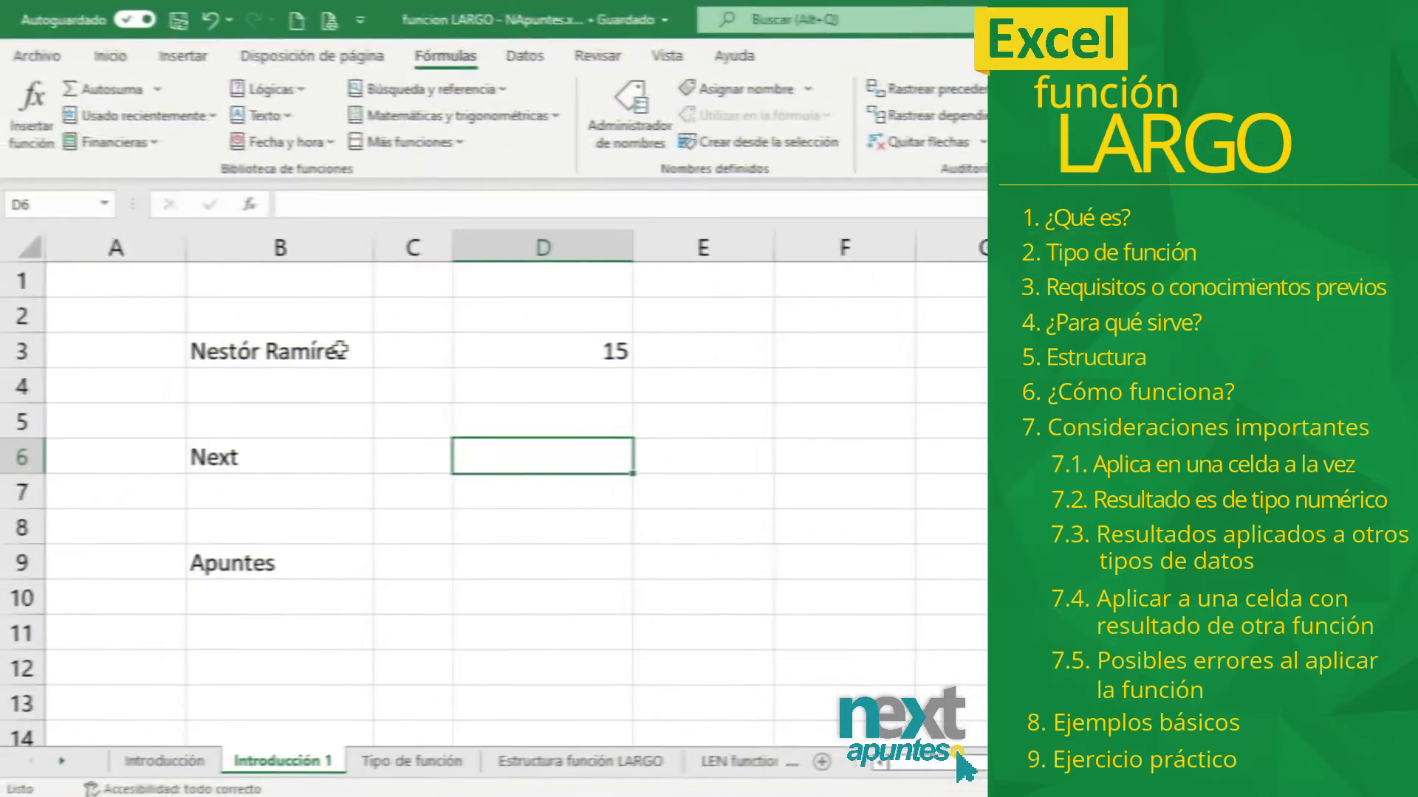
Step: Enter =LARGO(B6) in D6 and =LARGO(B9) in D9, giving 4 and 7
text(=LARGO()
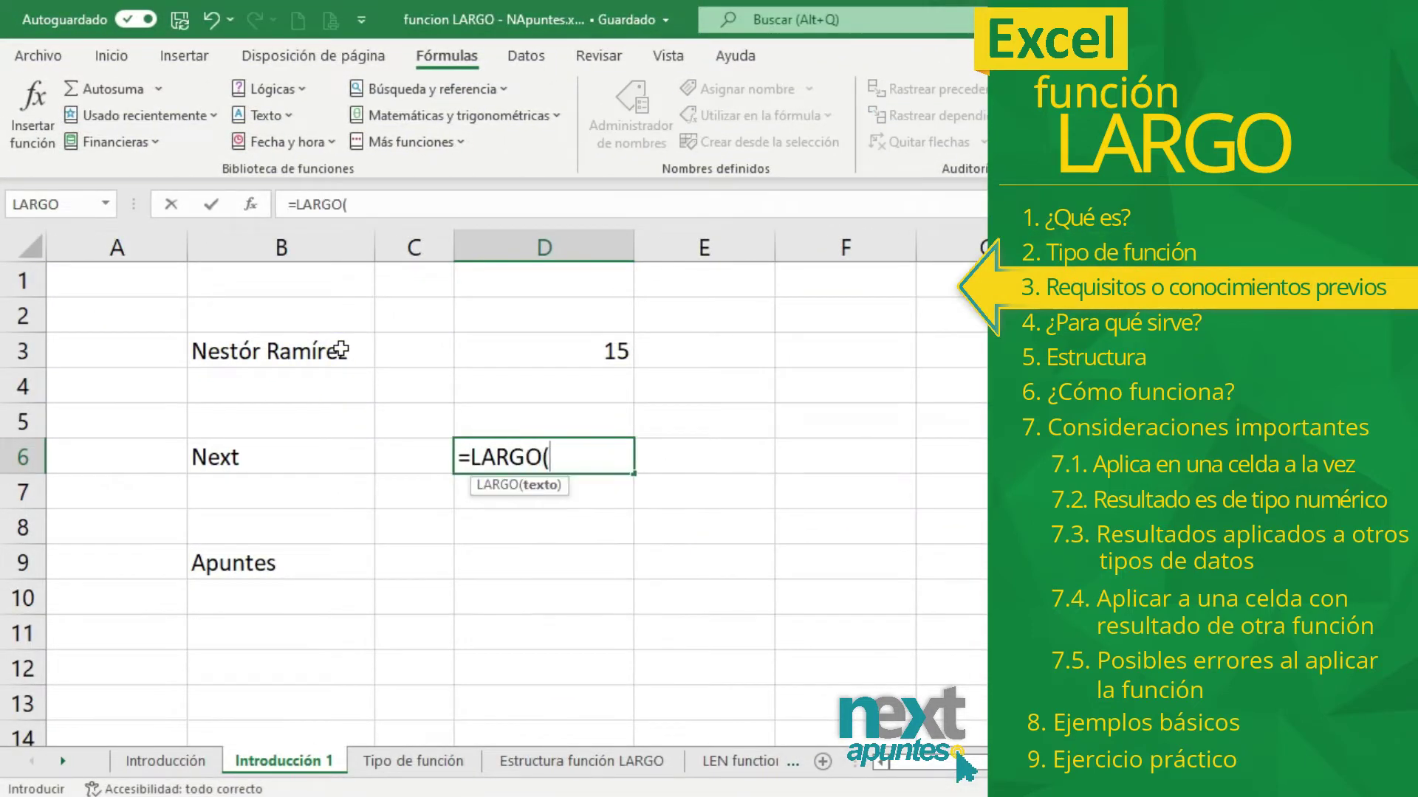
click(236, 462)
text())
key(Return)
click(598, 441)
click(546, 546)
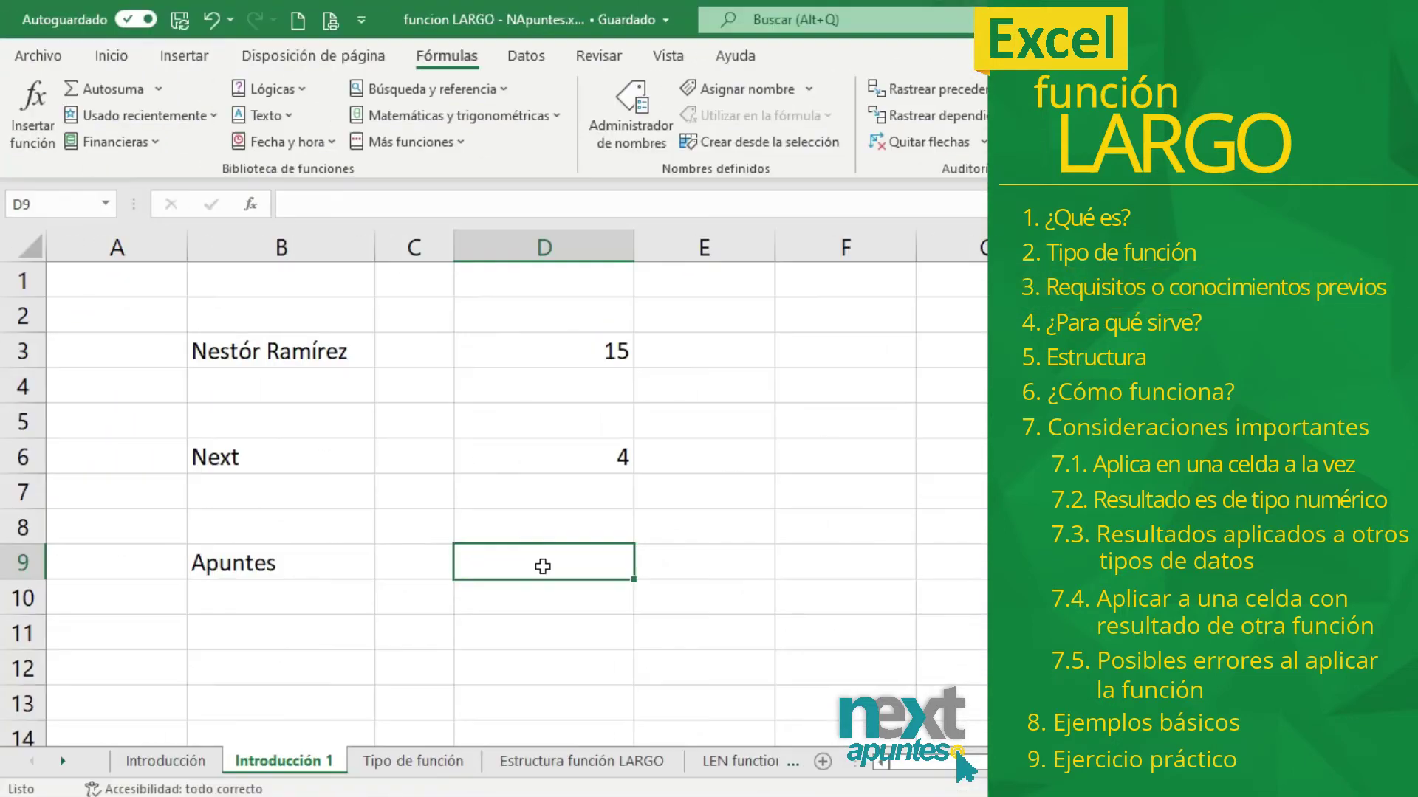
text(=LARGO)
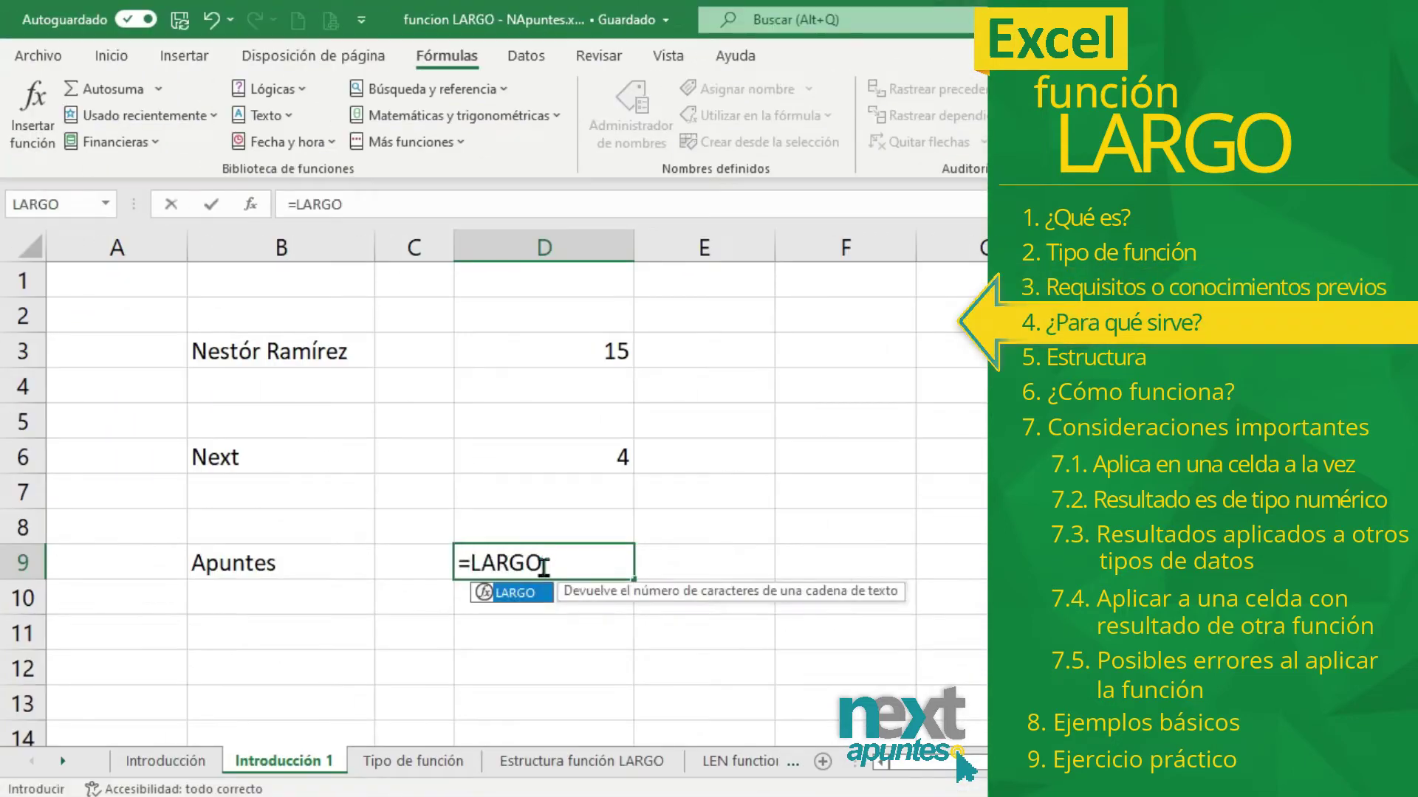
text(()
click(317, 570)
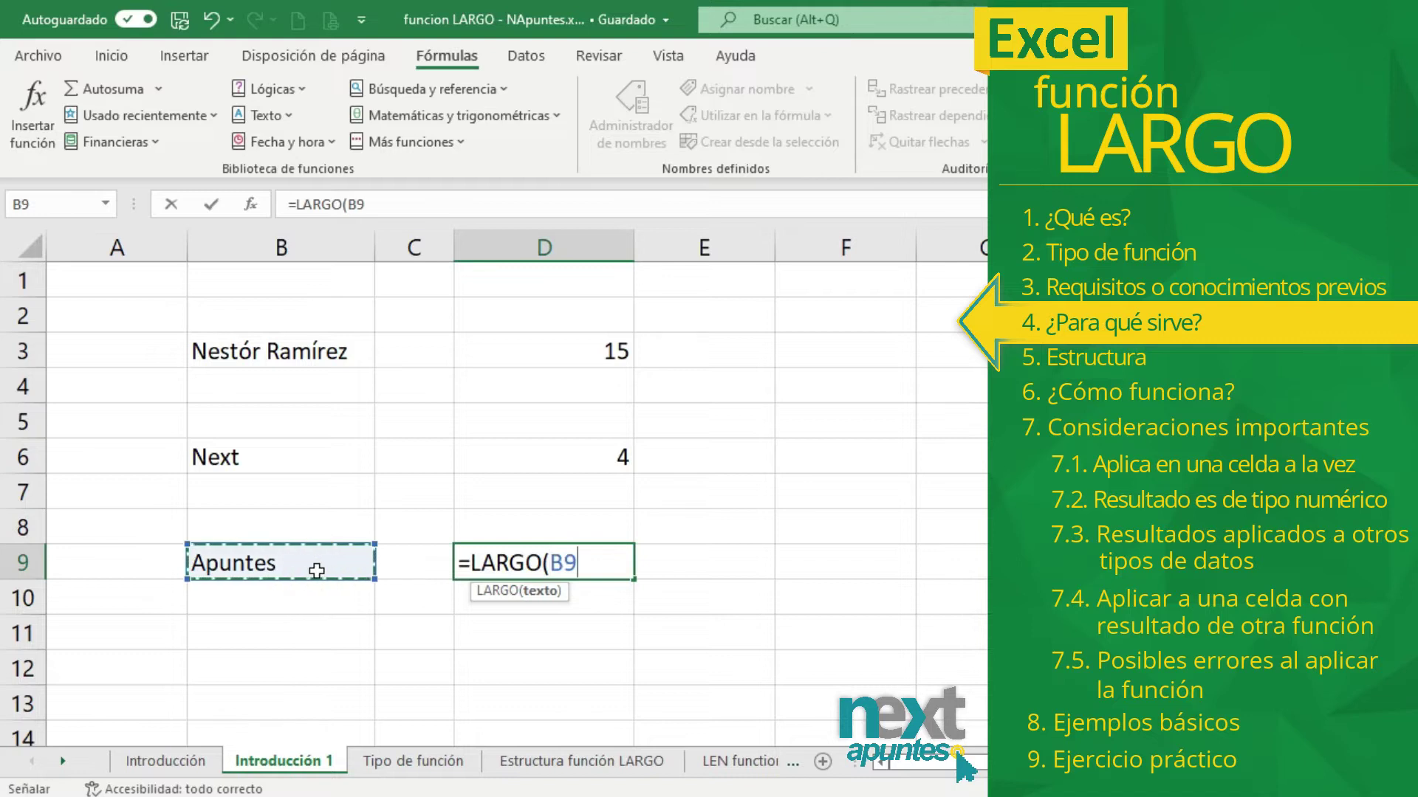
text())
key(Return)
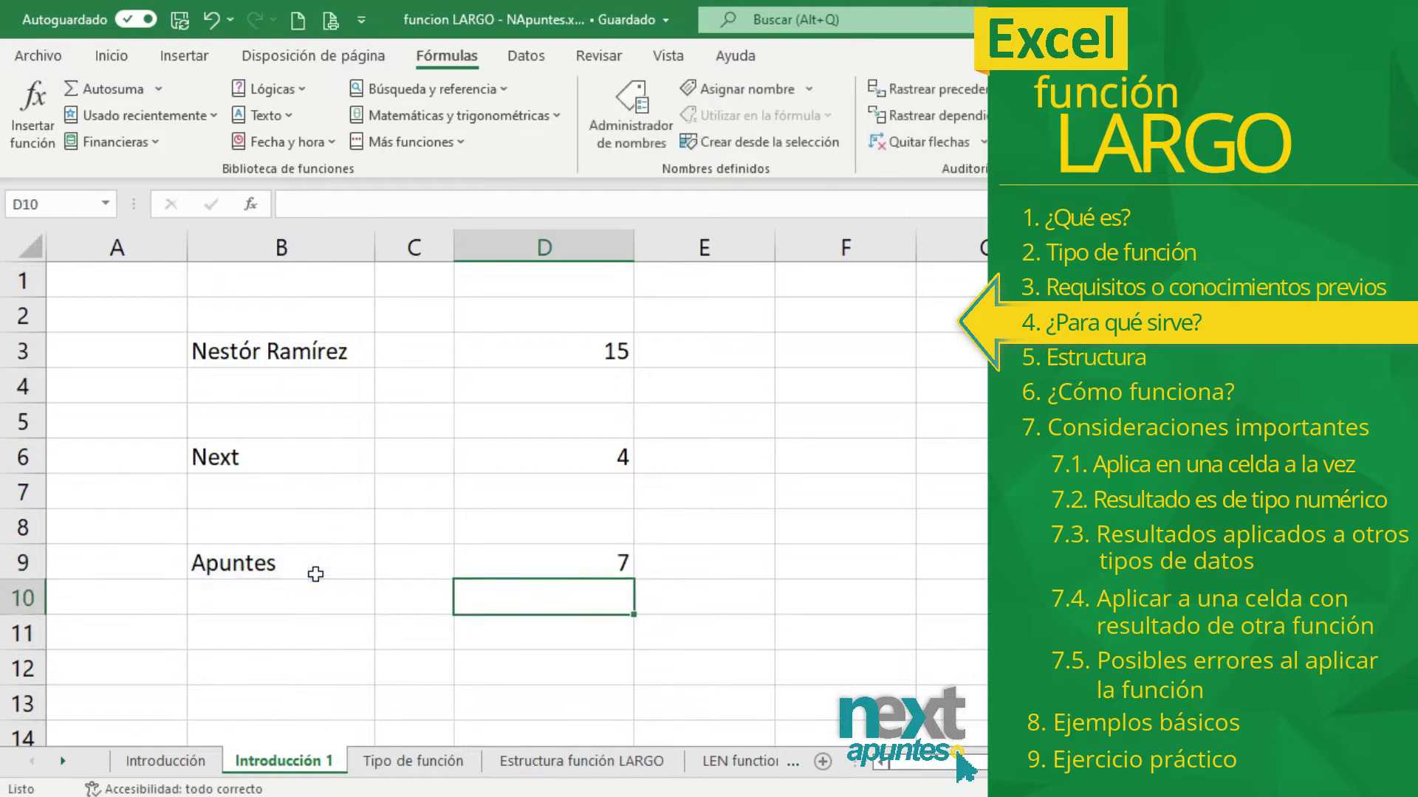
click(513, 567)
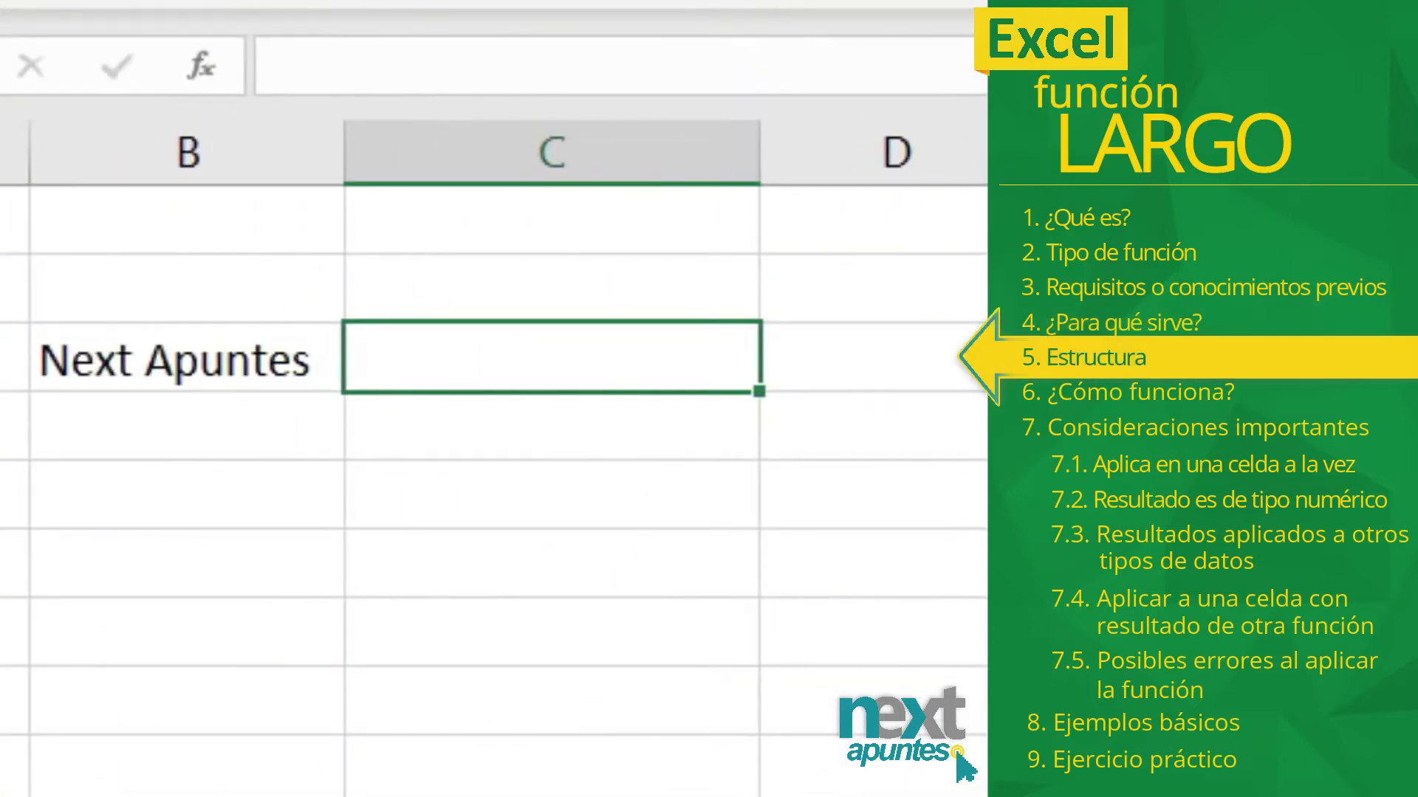
Step: Enter =LARGO(B3) in C3 using autocomplete, returning 12 for Next Apuntes
text(=LAR)
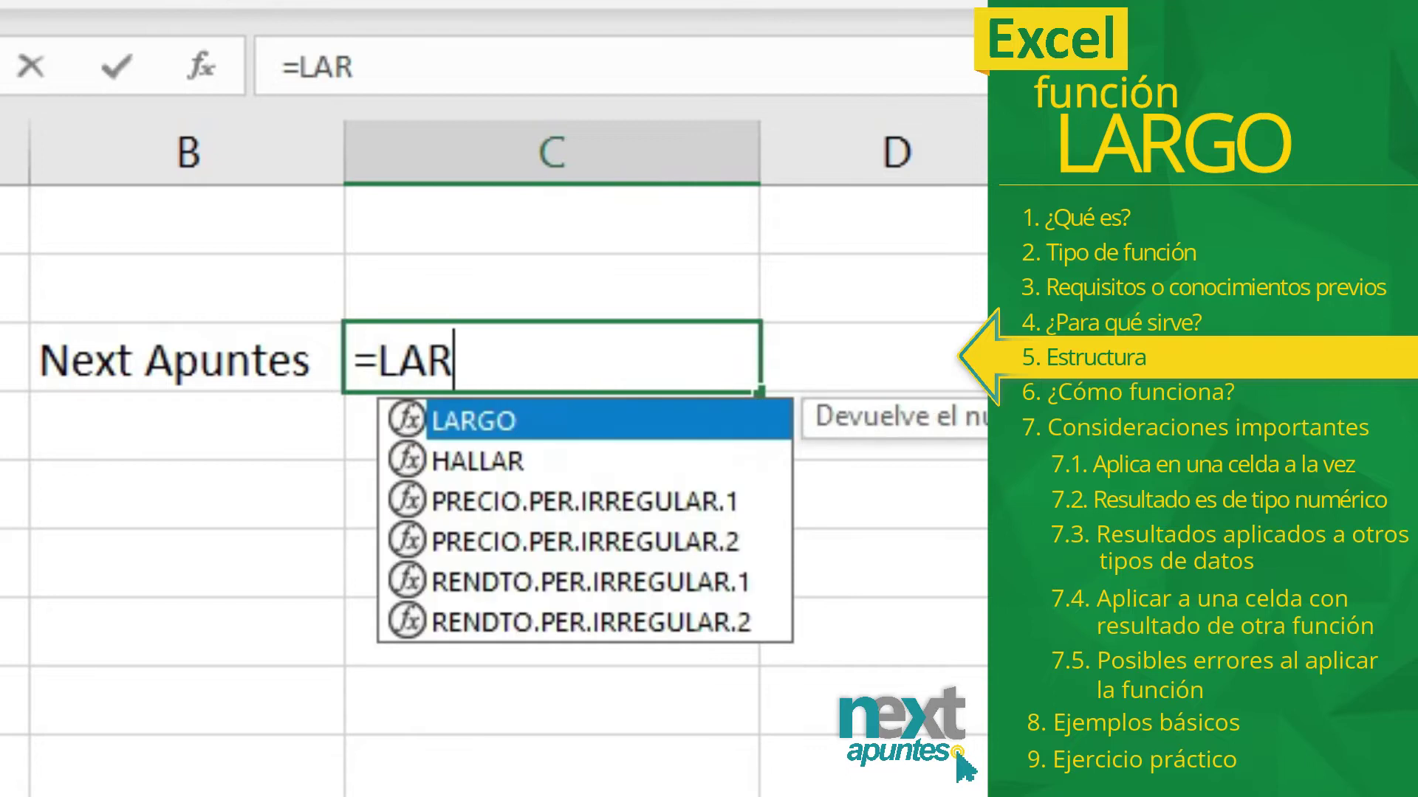
key(Tab)
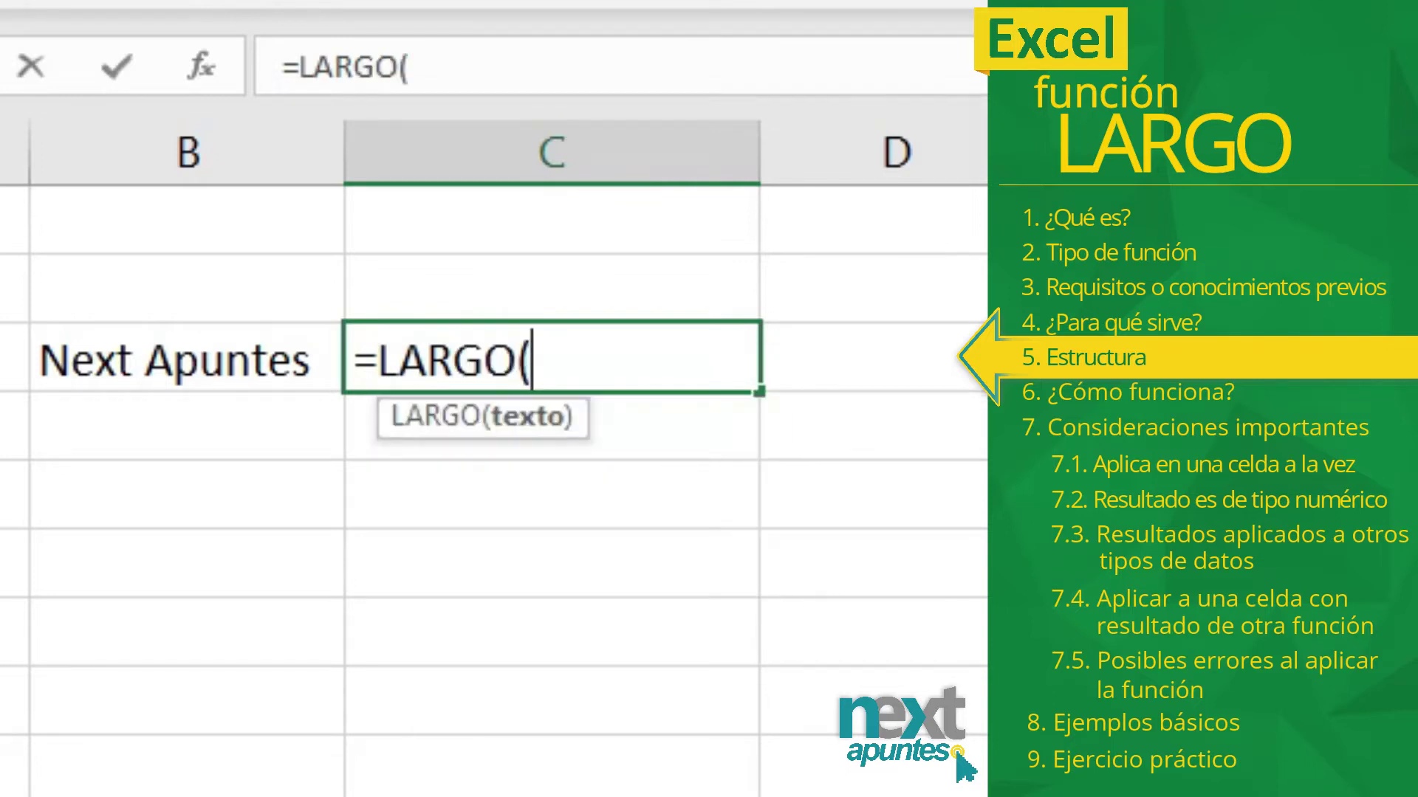
click(231, 376)
text())
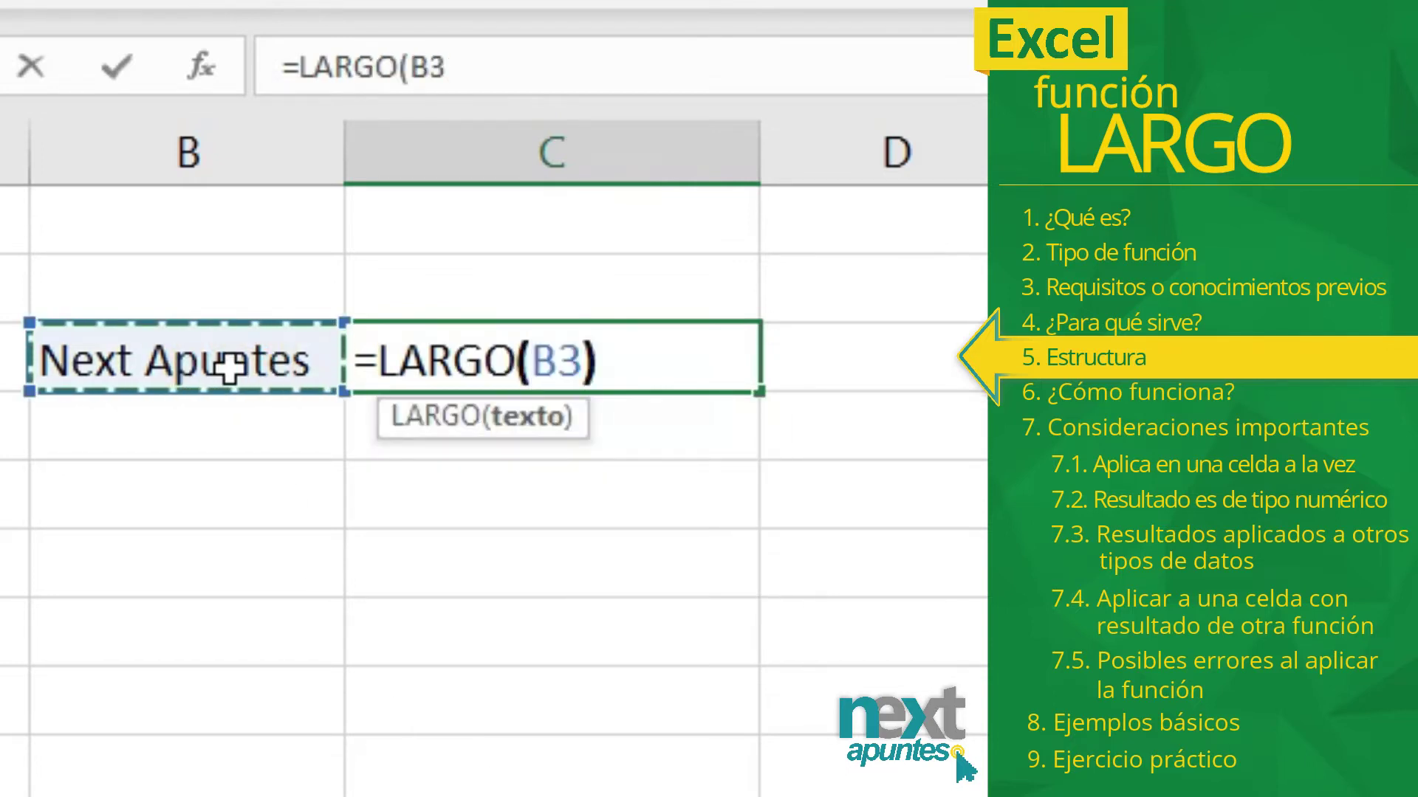
key(Return)
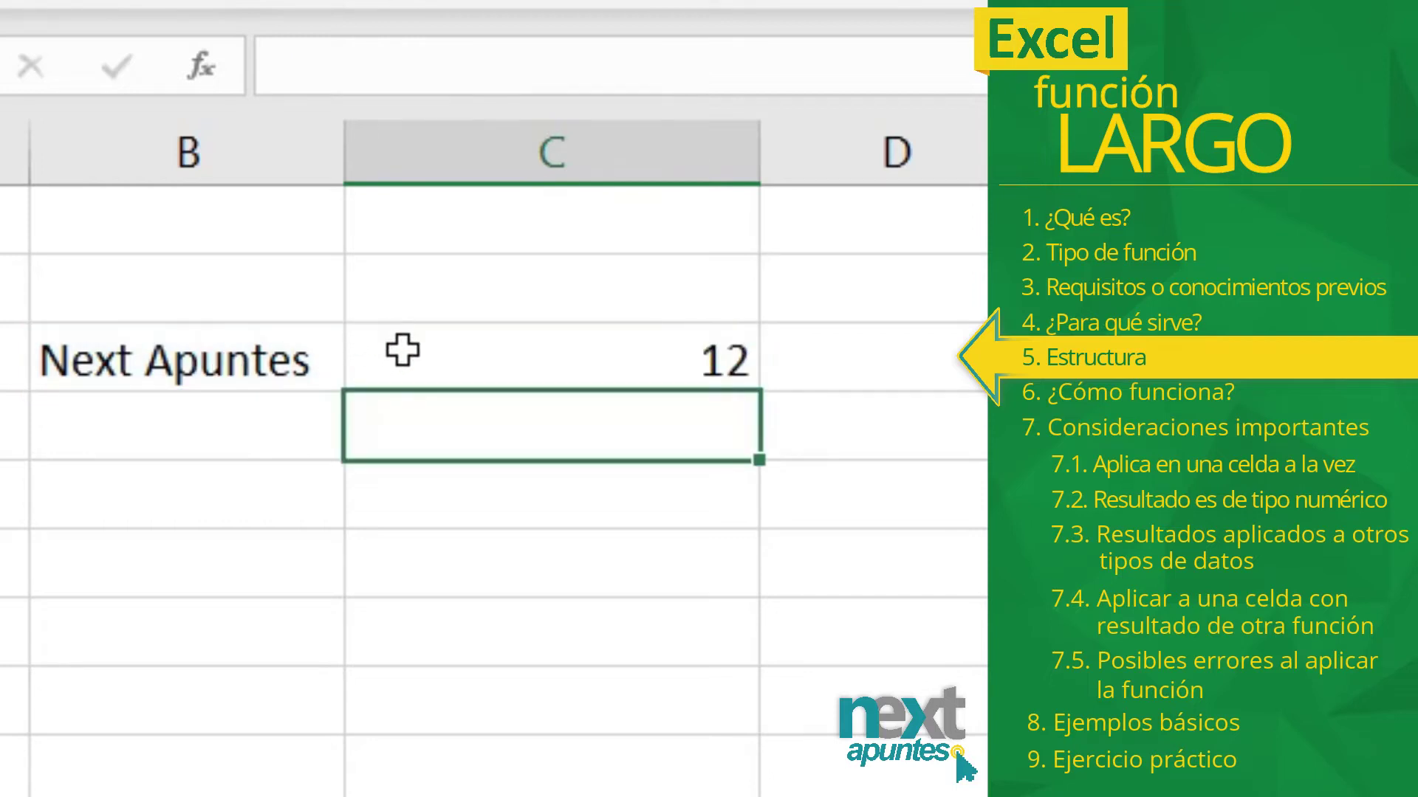
click(415, 362)
click(254, 362)
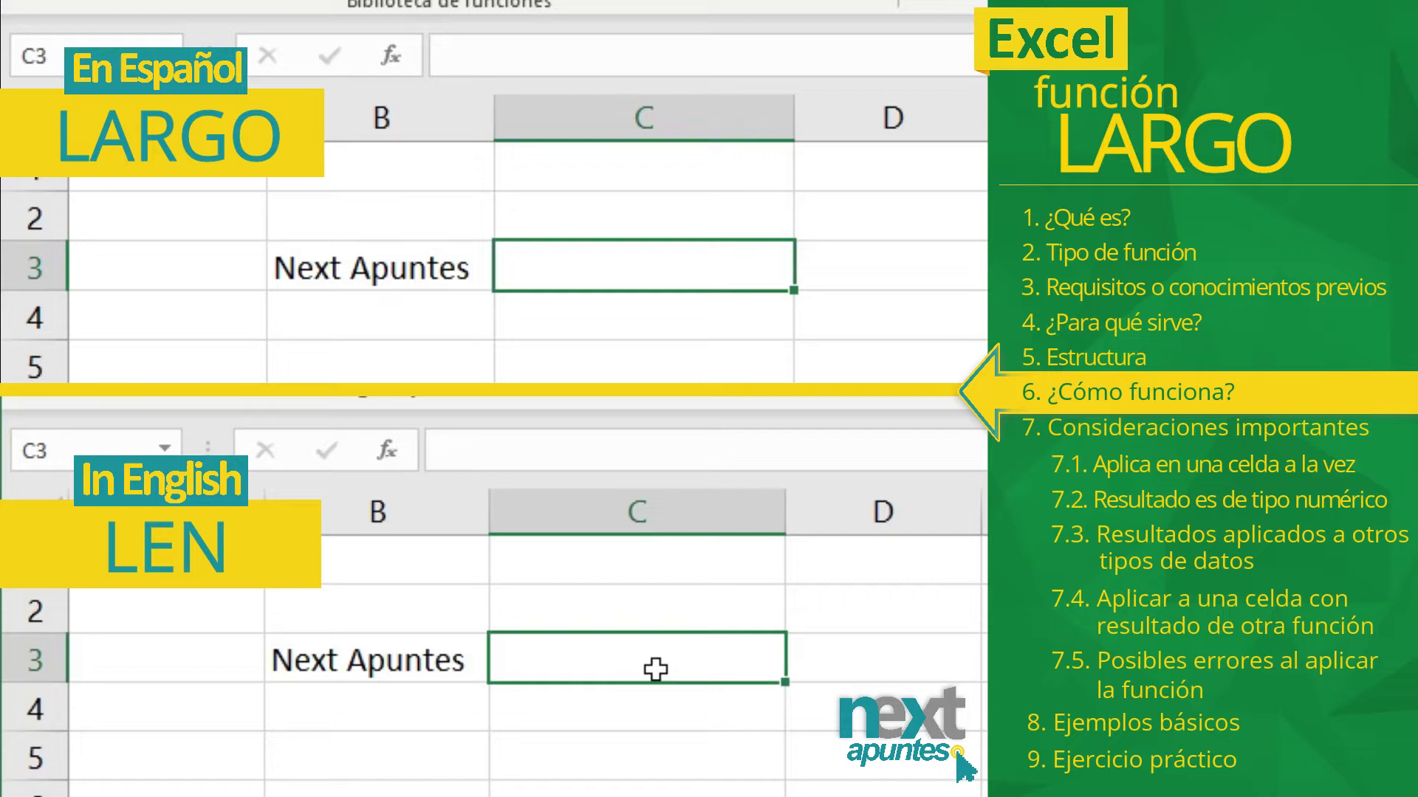
Step: Enter =LEN(B3) in C3 of the English sheet, returning 12 like LARGO
click(615, 664)
text(=LEN)
text(=LAR)
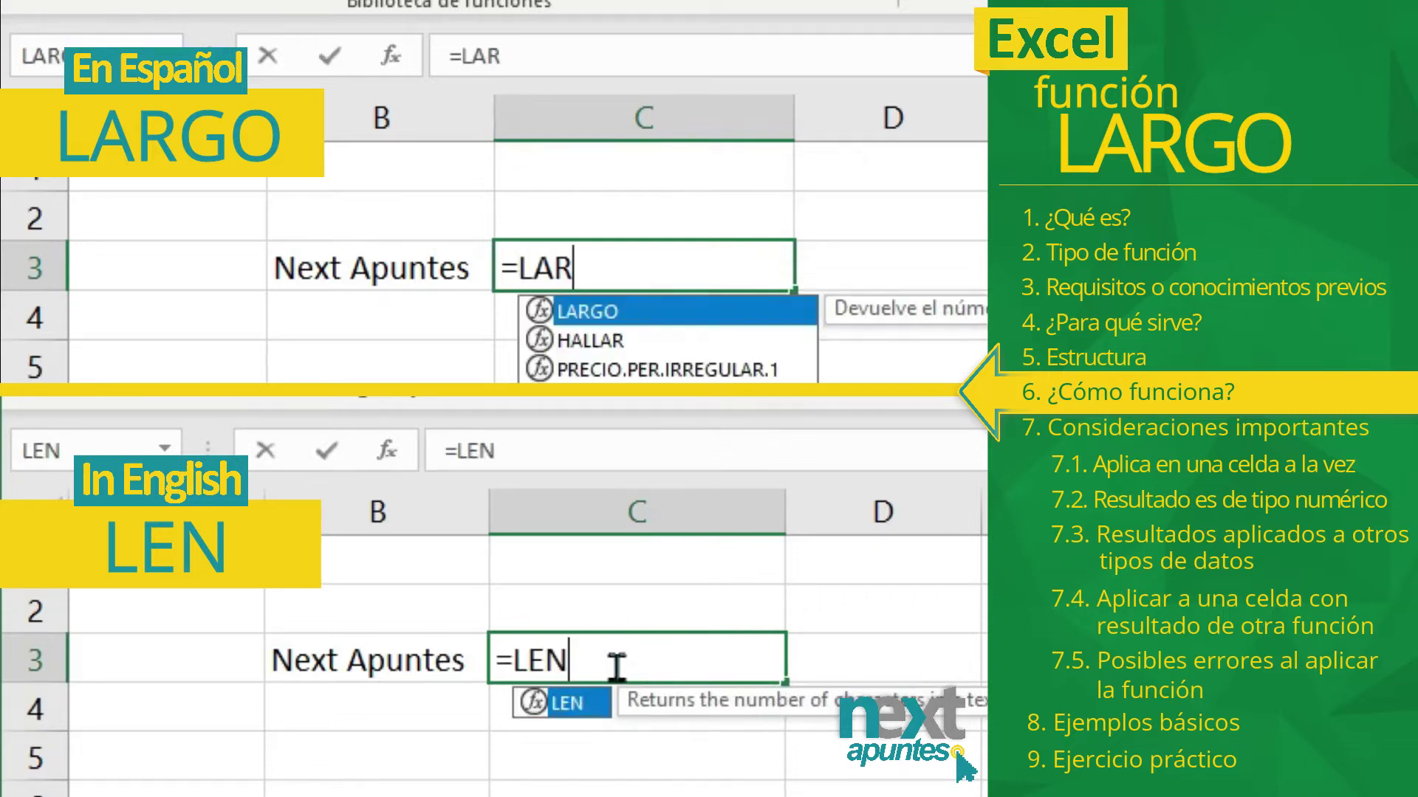
key(Tab)
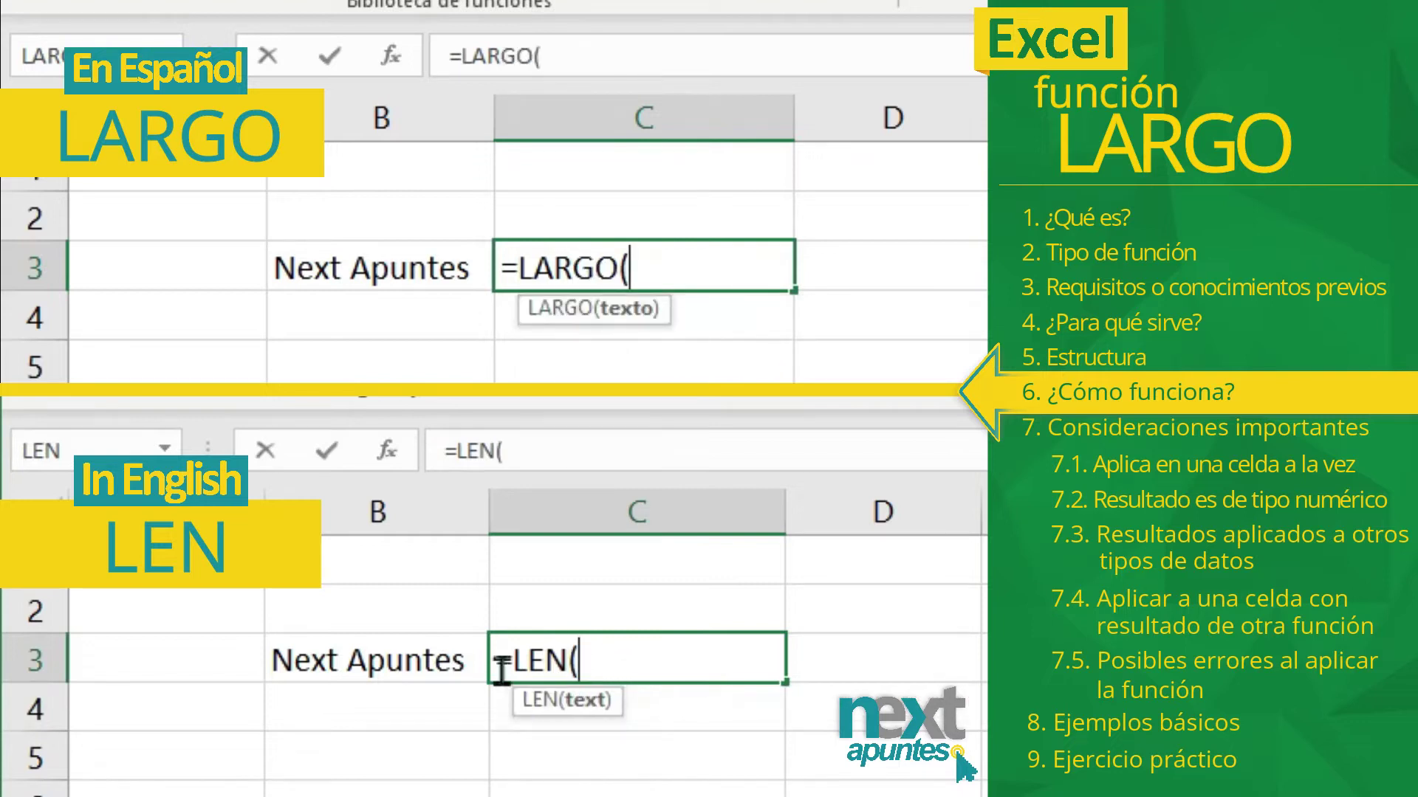
click(456, 653)
text())
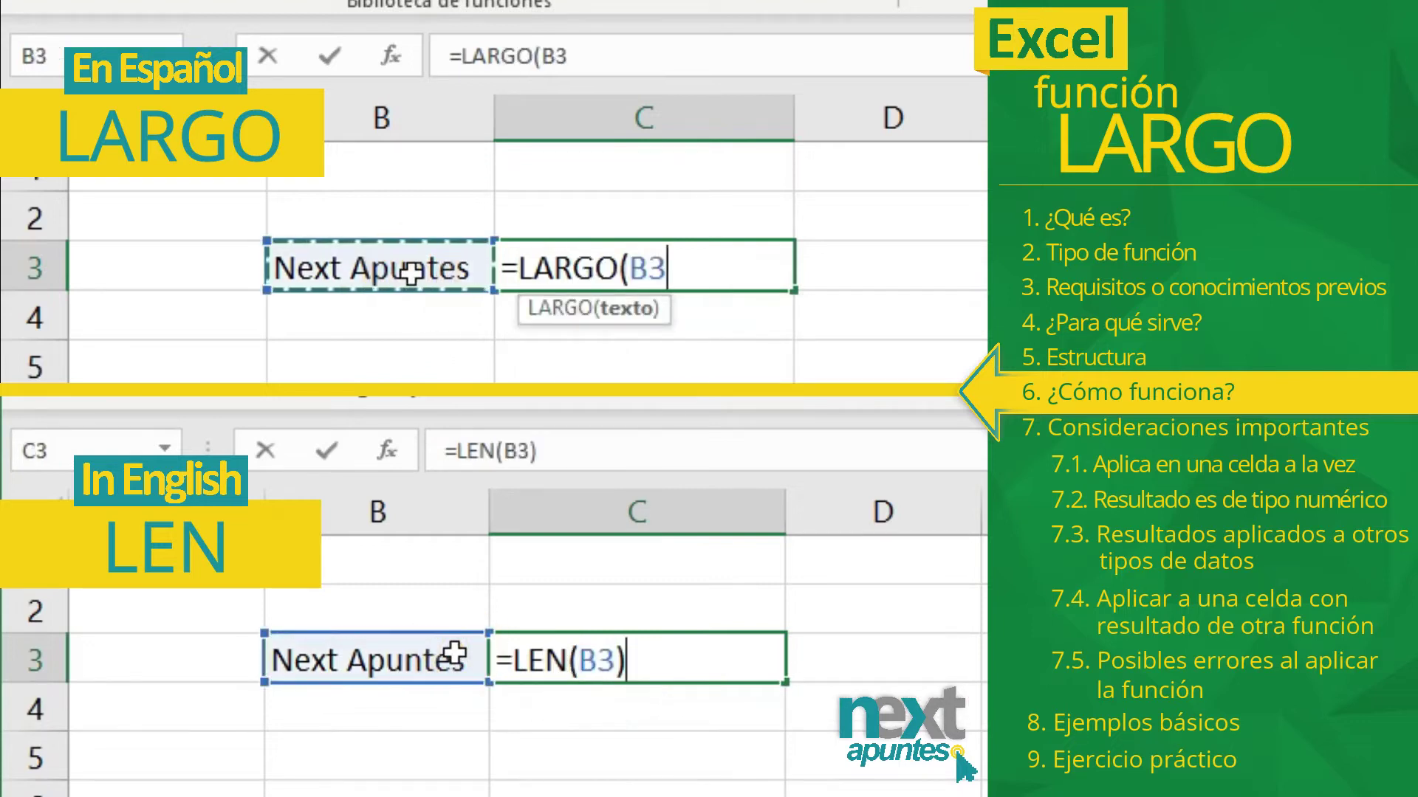
text())
key(Return)
key(Return)
click(582, 664)
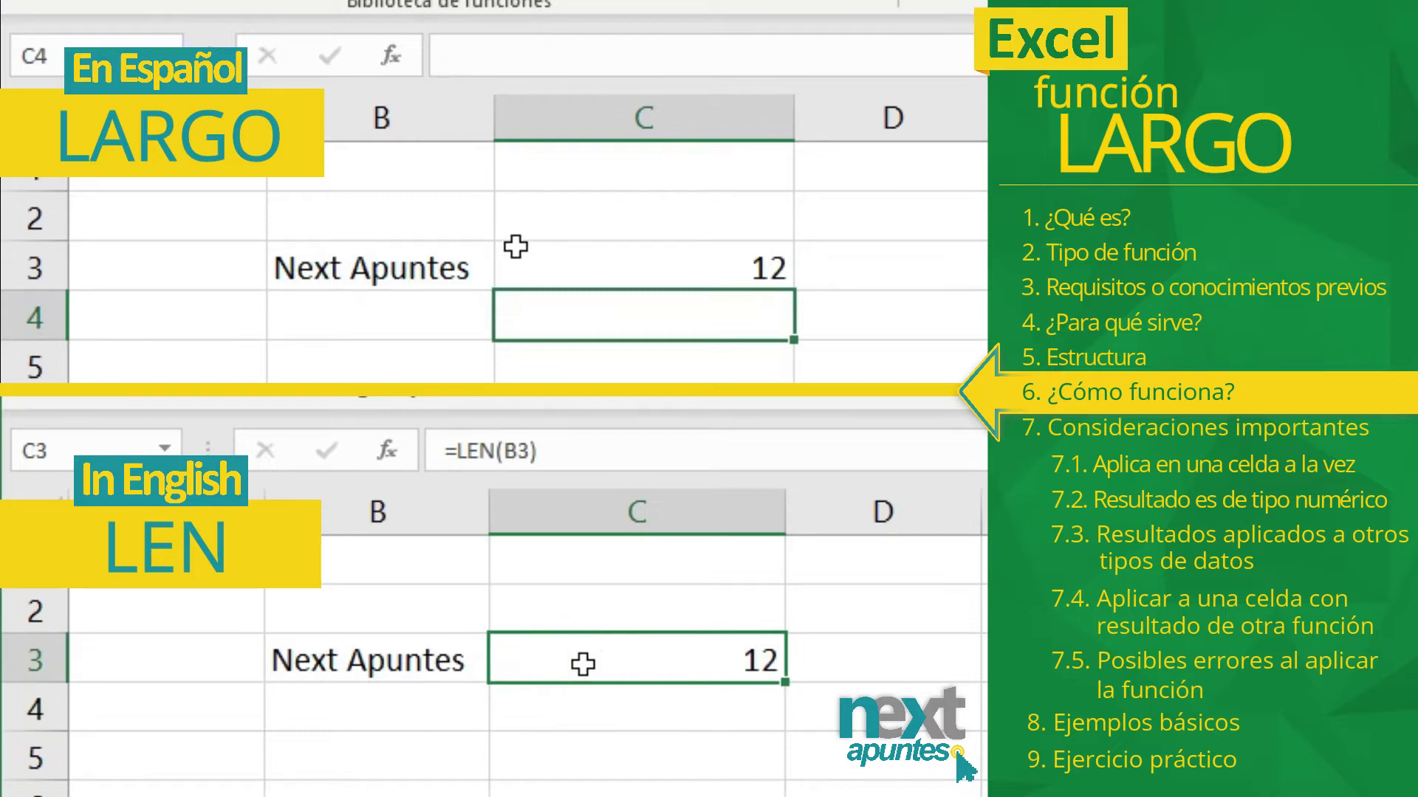
click(543, 268)
click(431, 269)
click(451, 660)
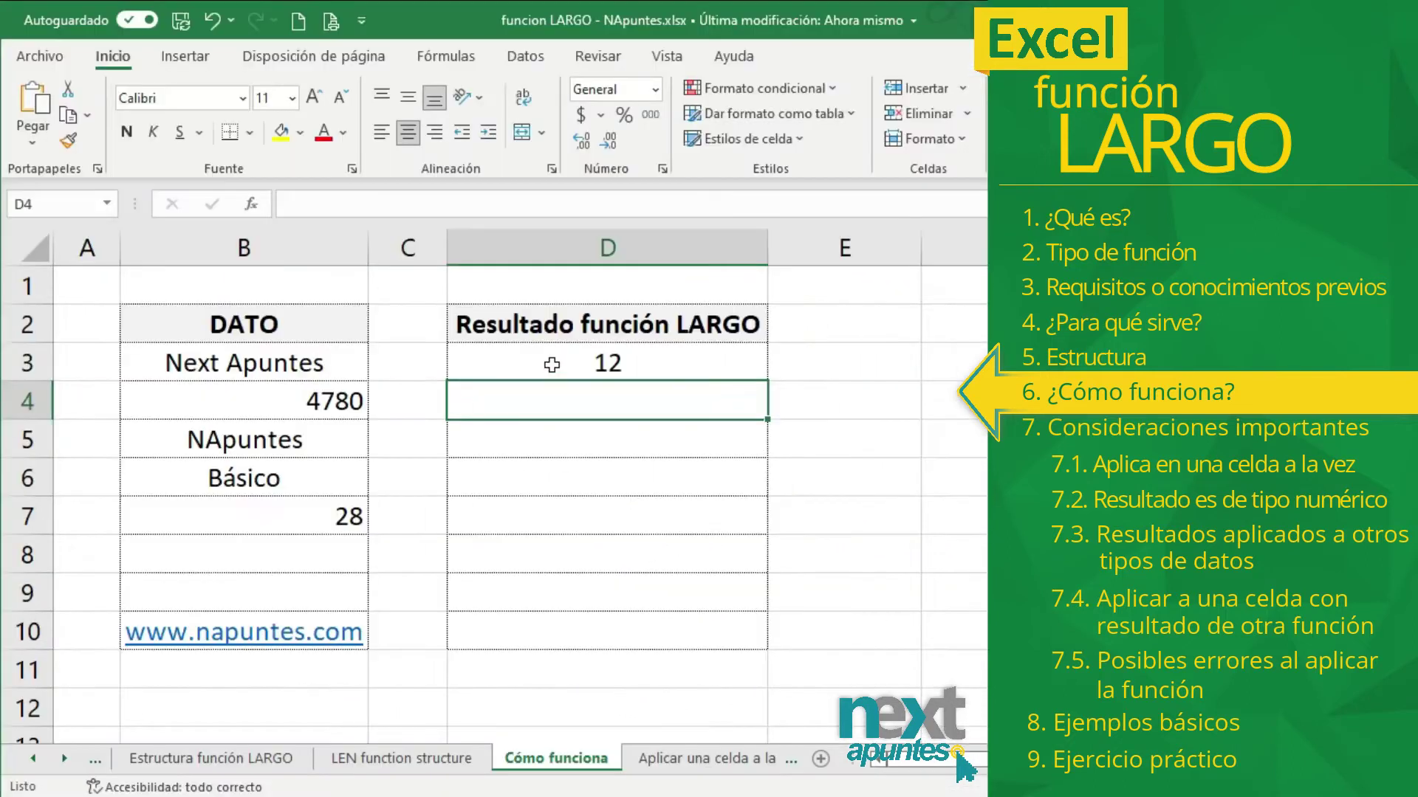
Step: Enter LARGO formulas in D4, D5 and D6 for B4, B5 and B6
click(170, 359)
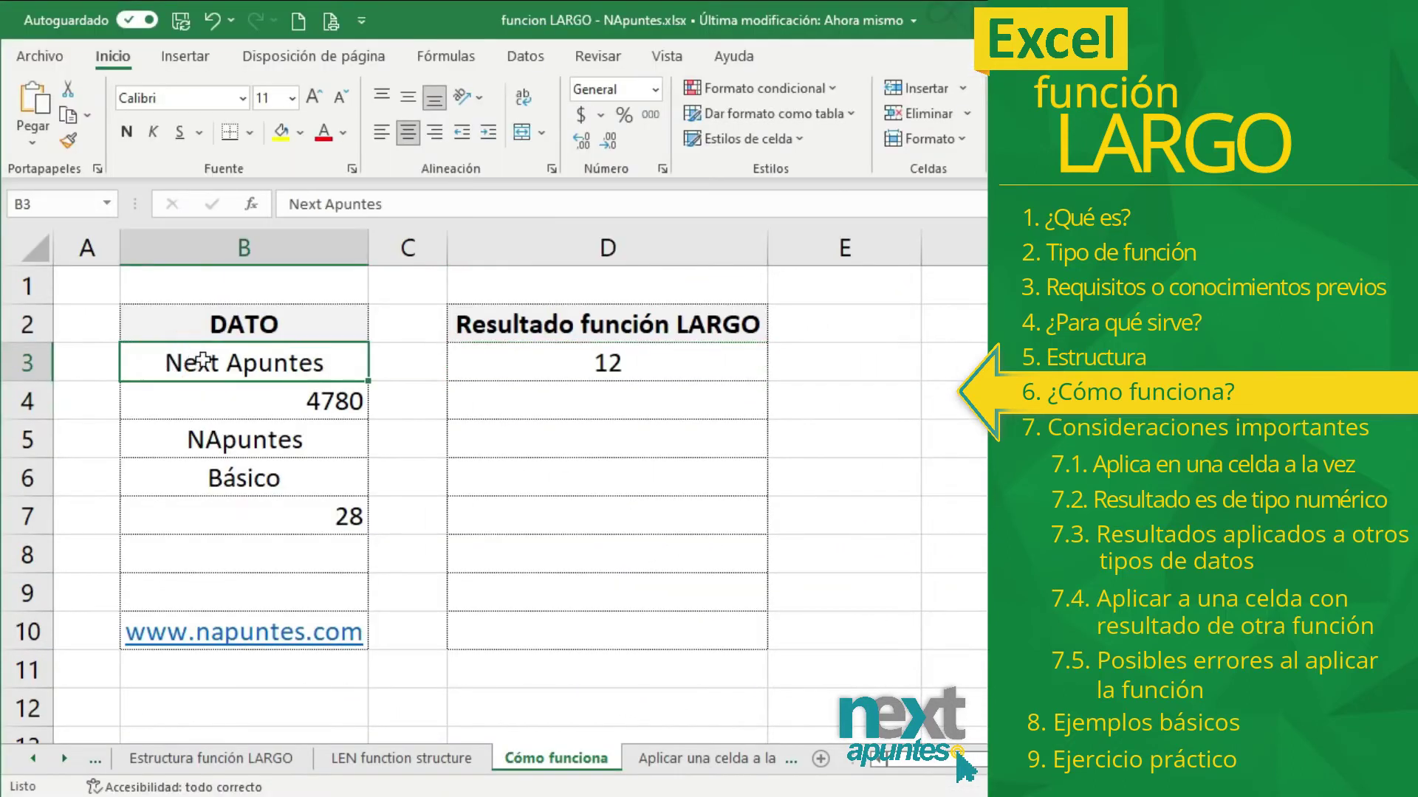
click(601, 402)
text(=LARGO()
click(342, 399)
key(Return)
text(=LARGO()
click(258, 439)
key(Return)
text(=LARGO()
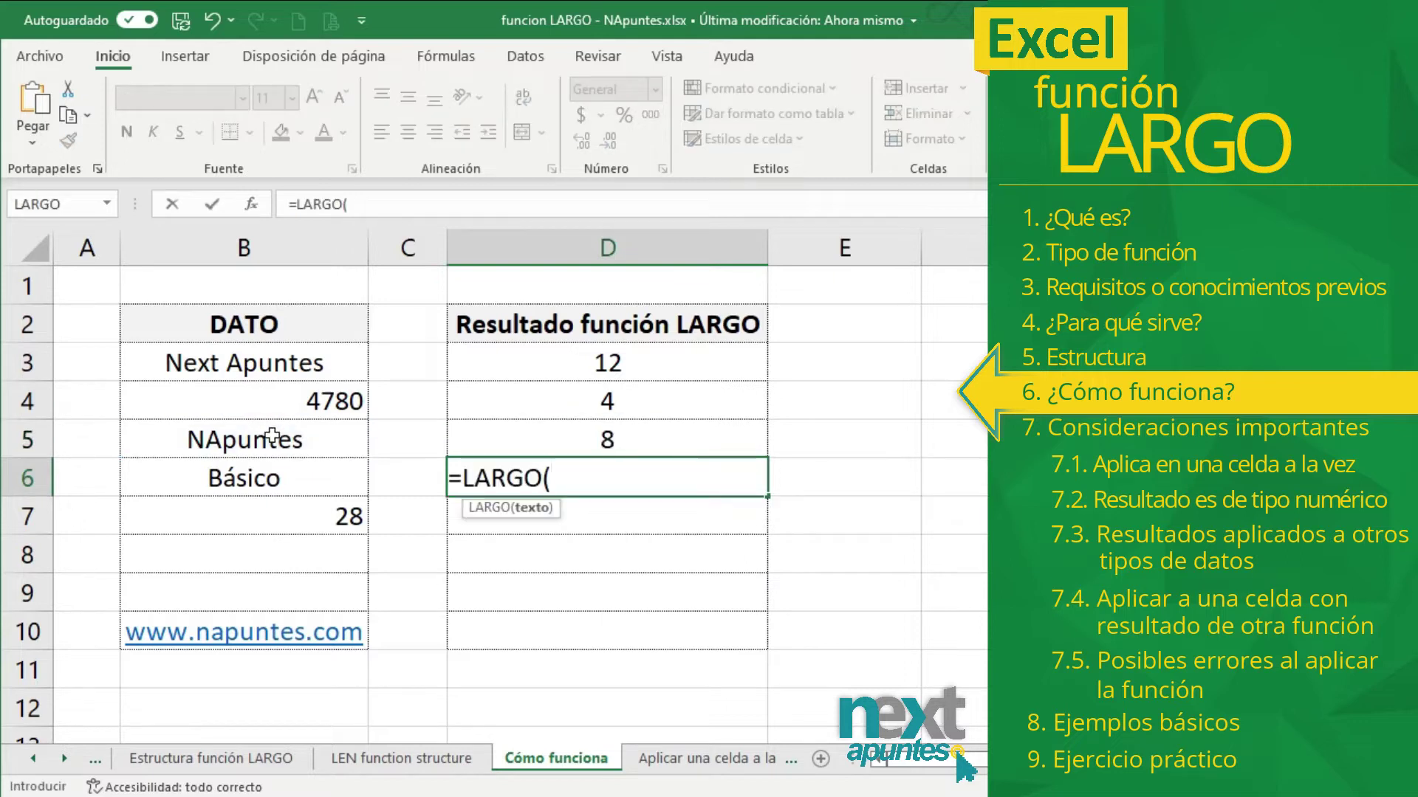
click(267, 477)
key(Return)
Step: Enter LARGO formulas in D7 and D8 for B7 and B8
text(=lar)
key(Tab)
click(338, 523)
key(Return)
text(=lar)
key(Tab)
click(338, 548)
key(Return)
click(607, 554)
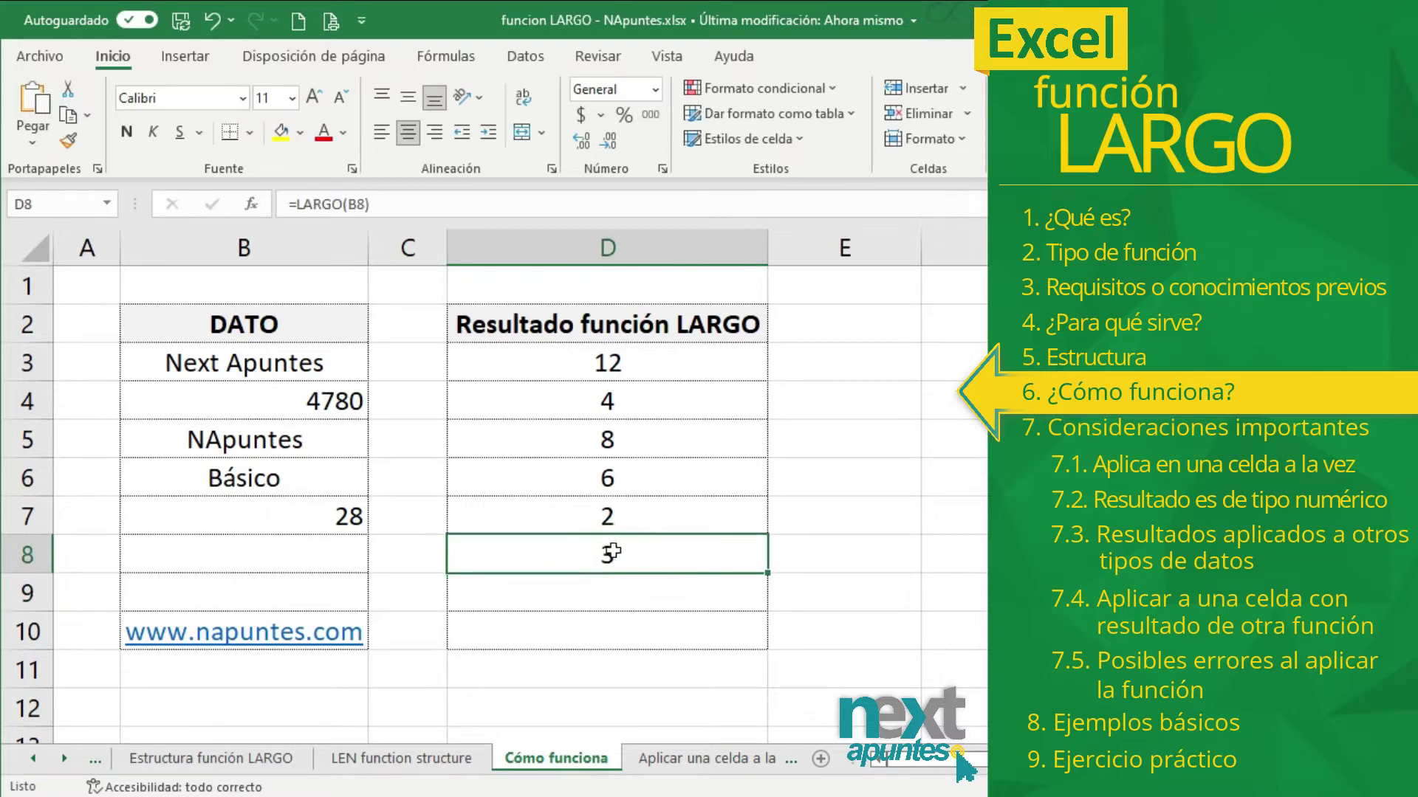
Step: Inspect B8's seemingly empty contents to reveal its invisible space characters
double_click(329, 550)
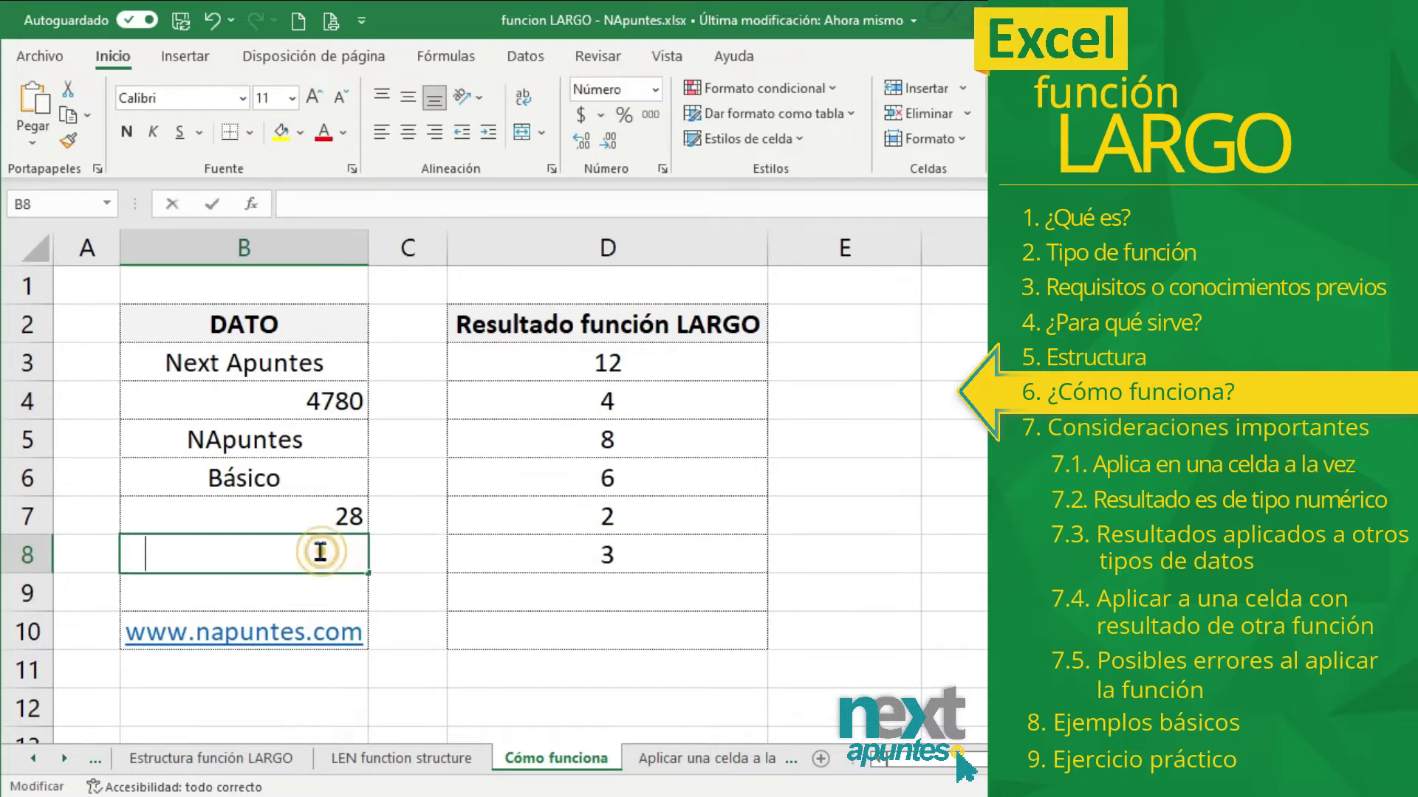
drag(154, 554, 118, 559)
click(136, 555)
click(144, 555)
drag(151, 557, 94, 563)
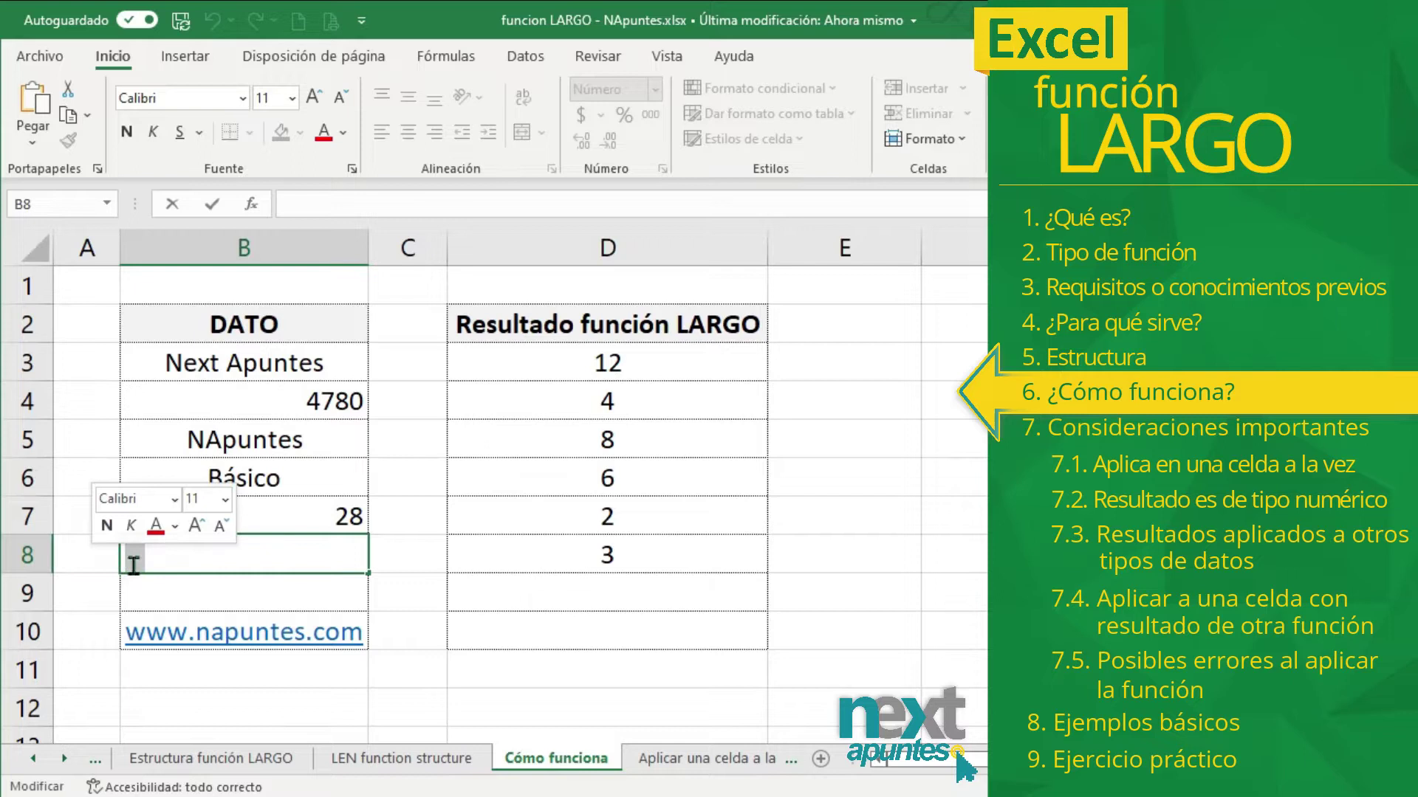
click(539, 563)
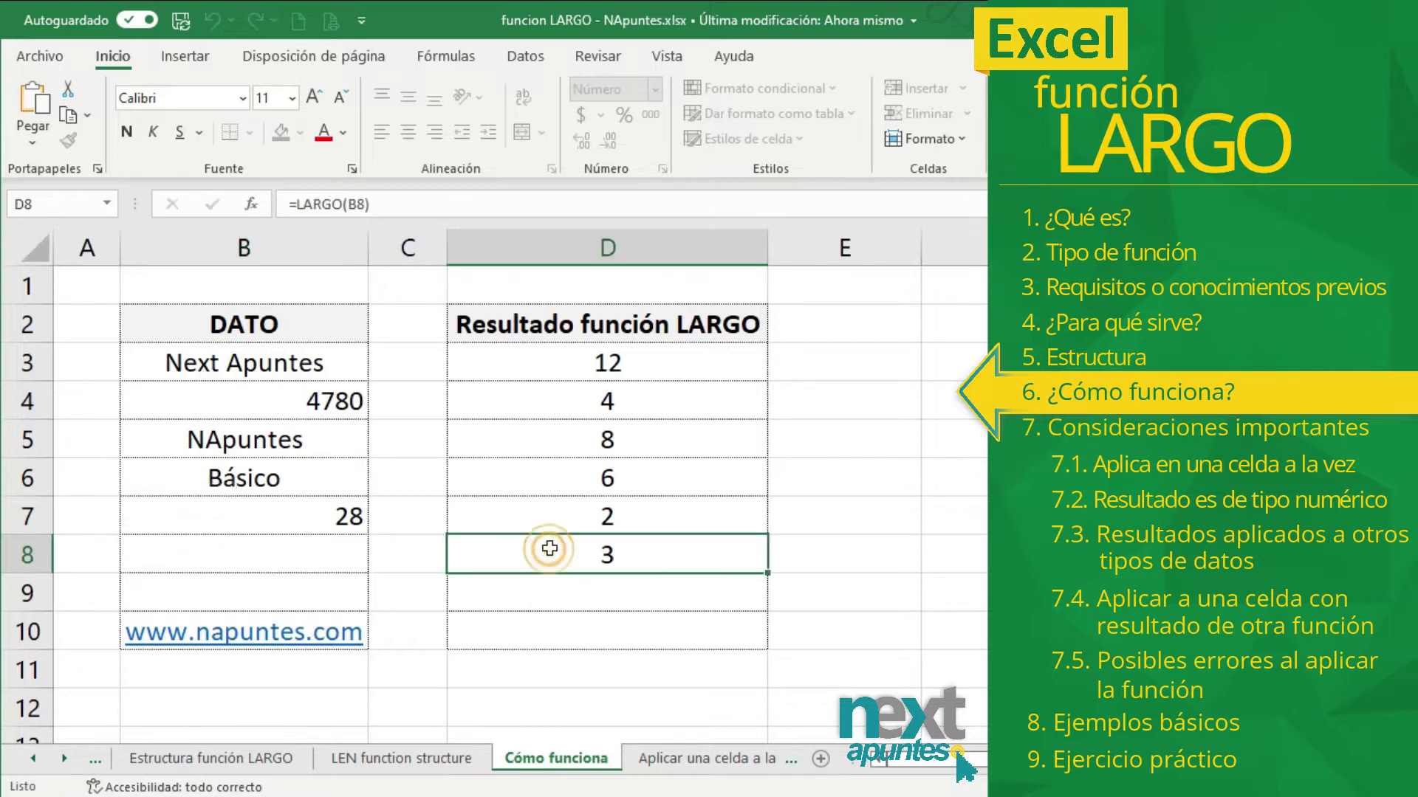
Step: Enter LARGO in D9 and D10, giving 0 for empty B9 and 16 for the web address
click(561, 587)
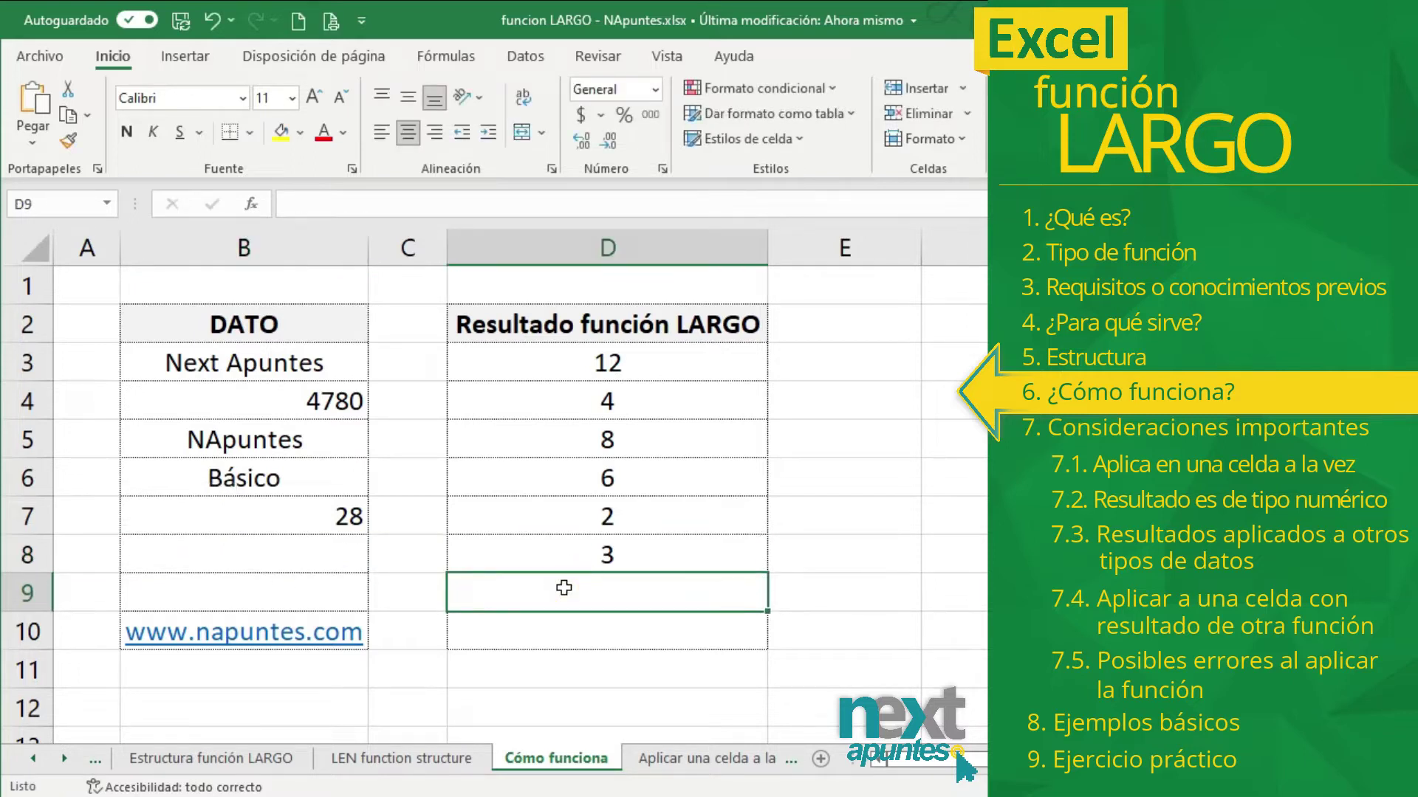
text(=largo)
key(Tab)
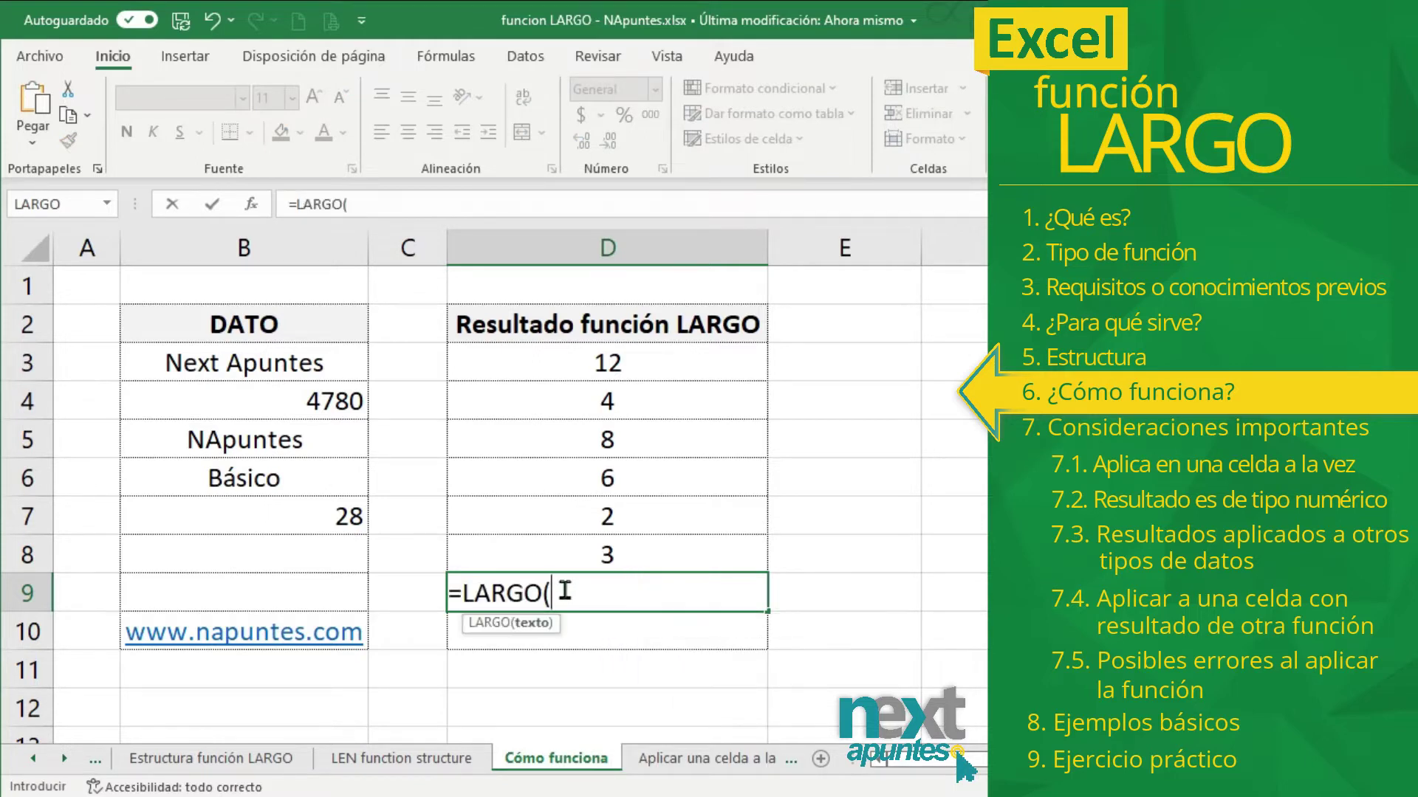
click(275, 598)
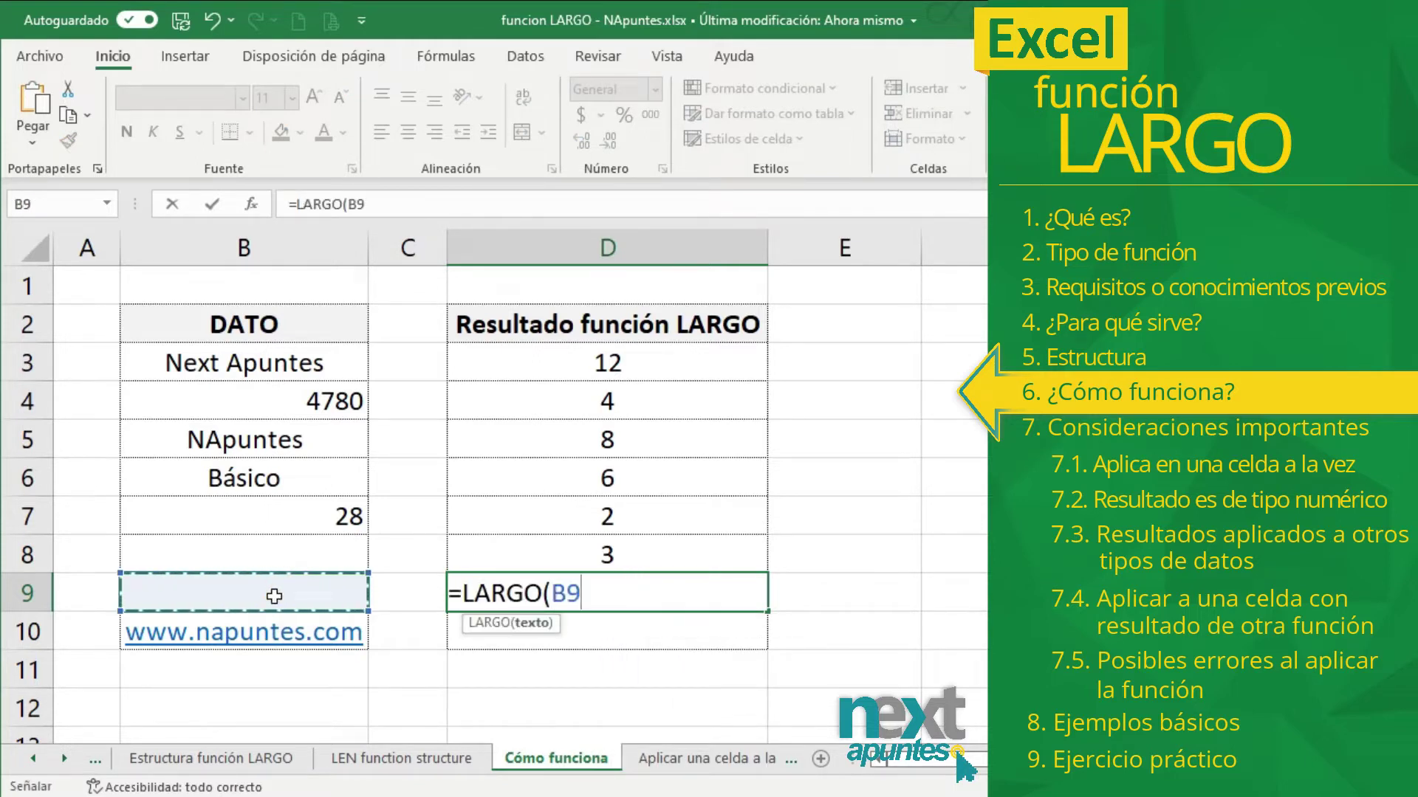
text())
key(Return)
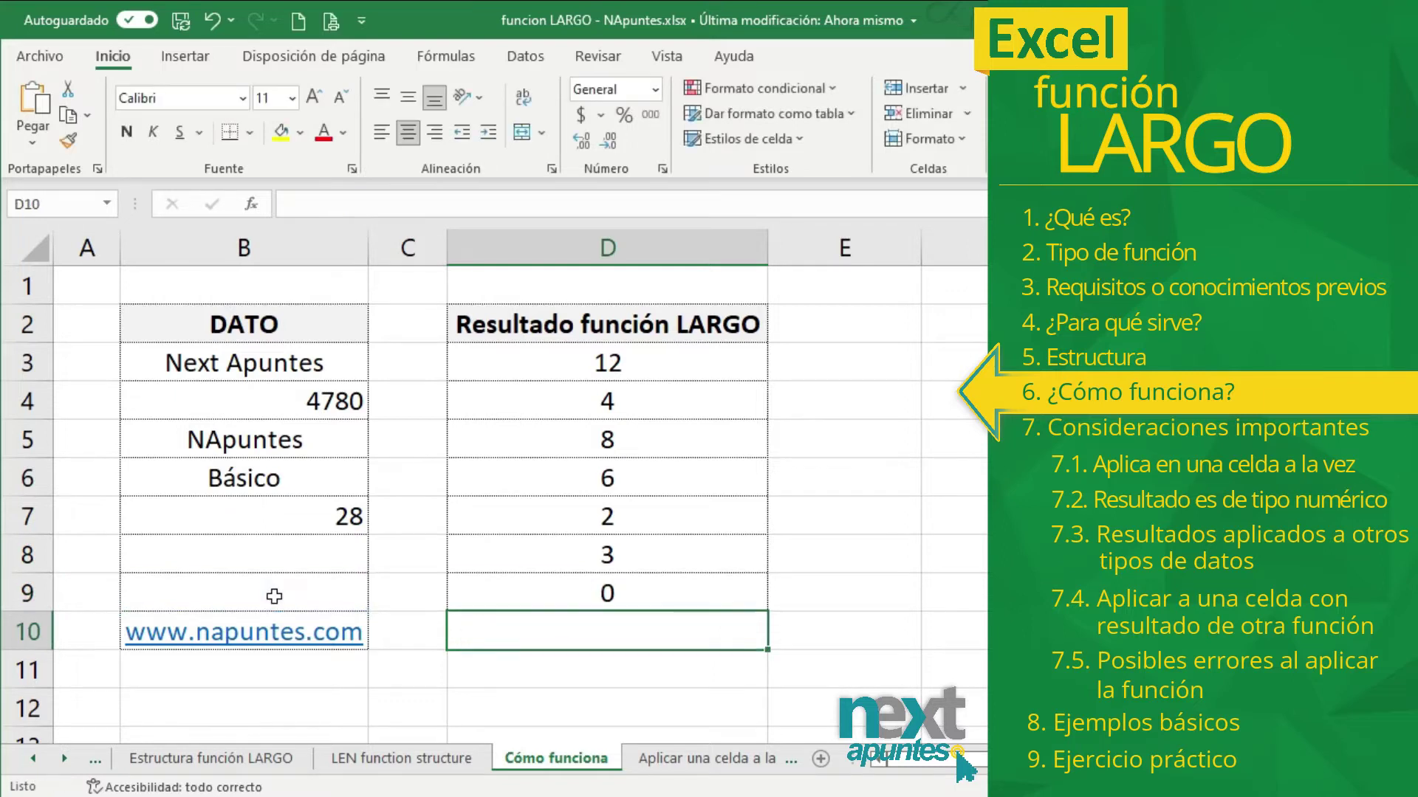
text(=largo()
click(275, 633)
key(Return)
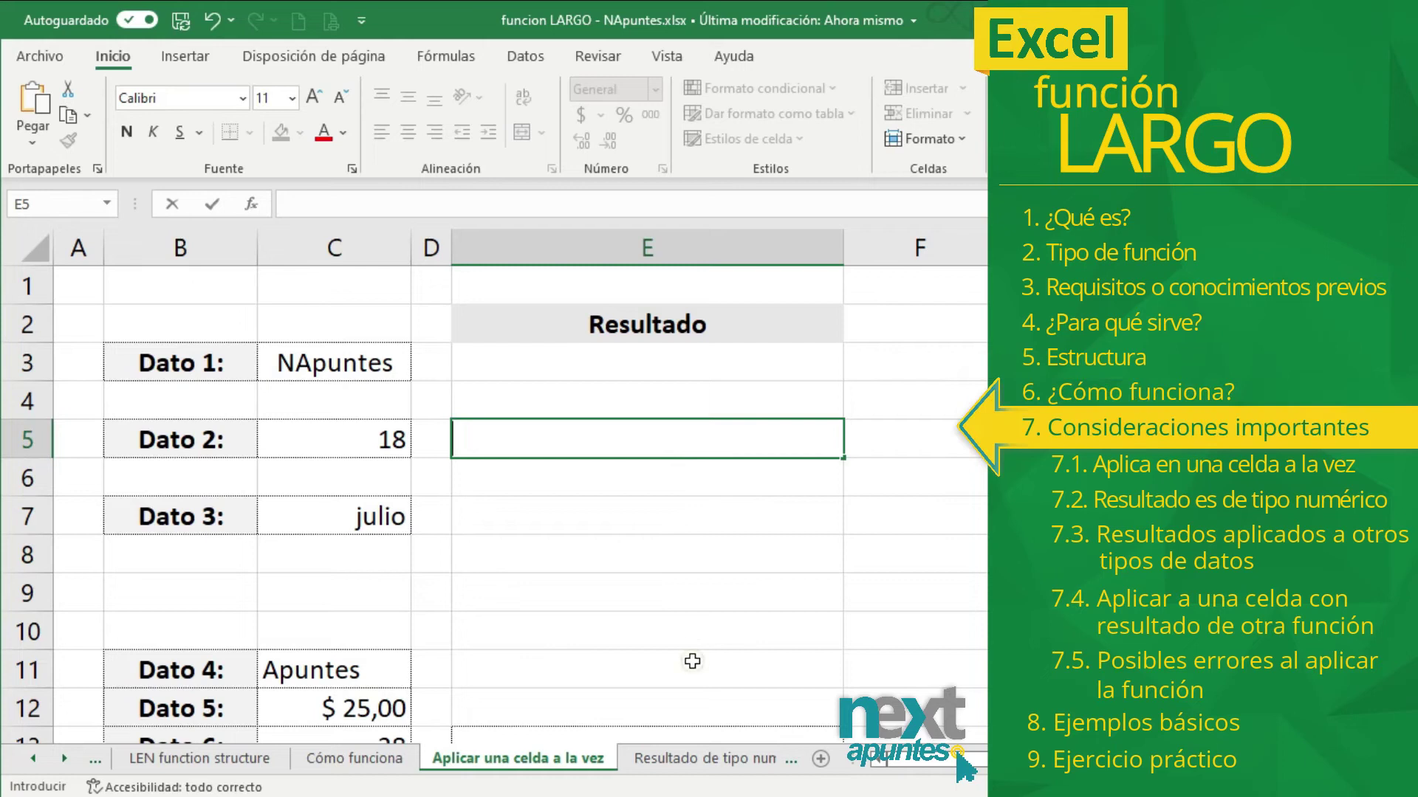
Step: Try entering =LARGO(C3;C5;C7) in E5 with three separate arguments
click(691, 660)
click(644, 551)
click(644, 514)
click(604, 476)
click(600, 449)
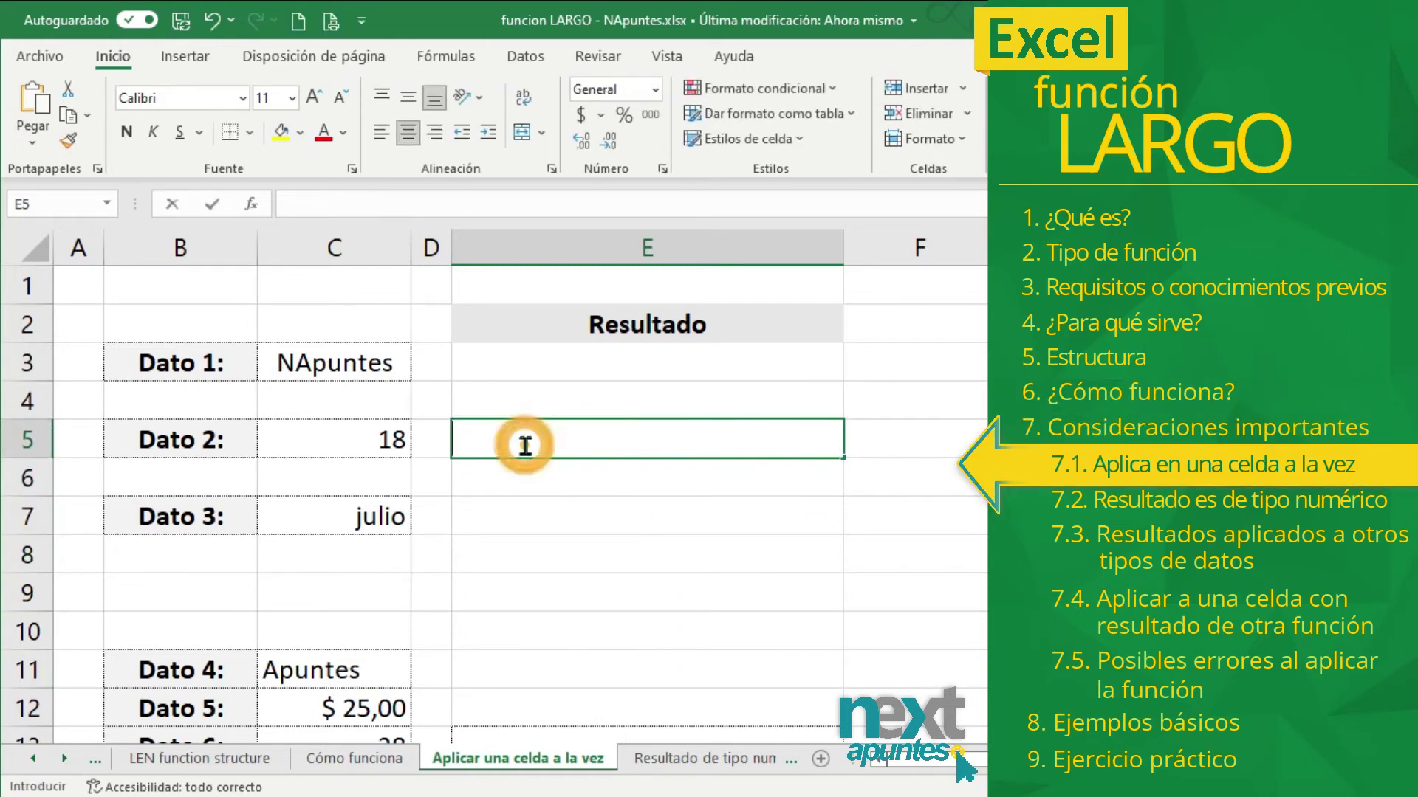
text(=LARGO()
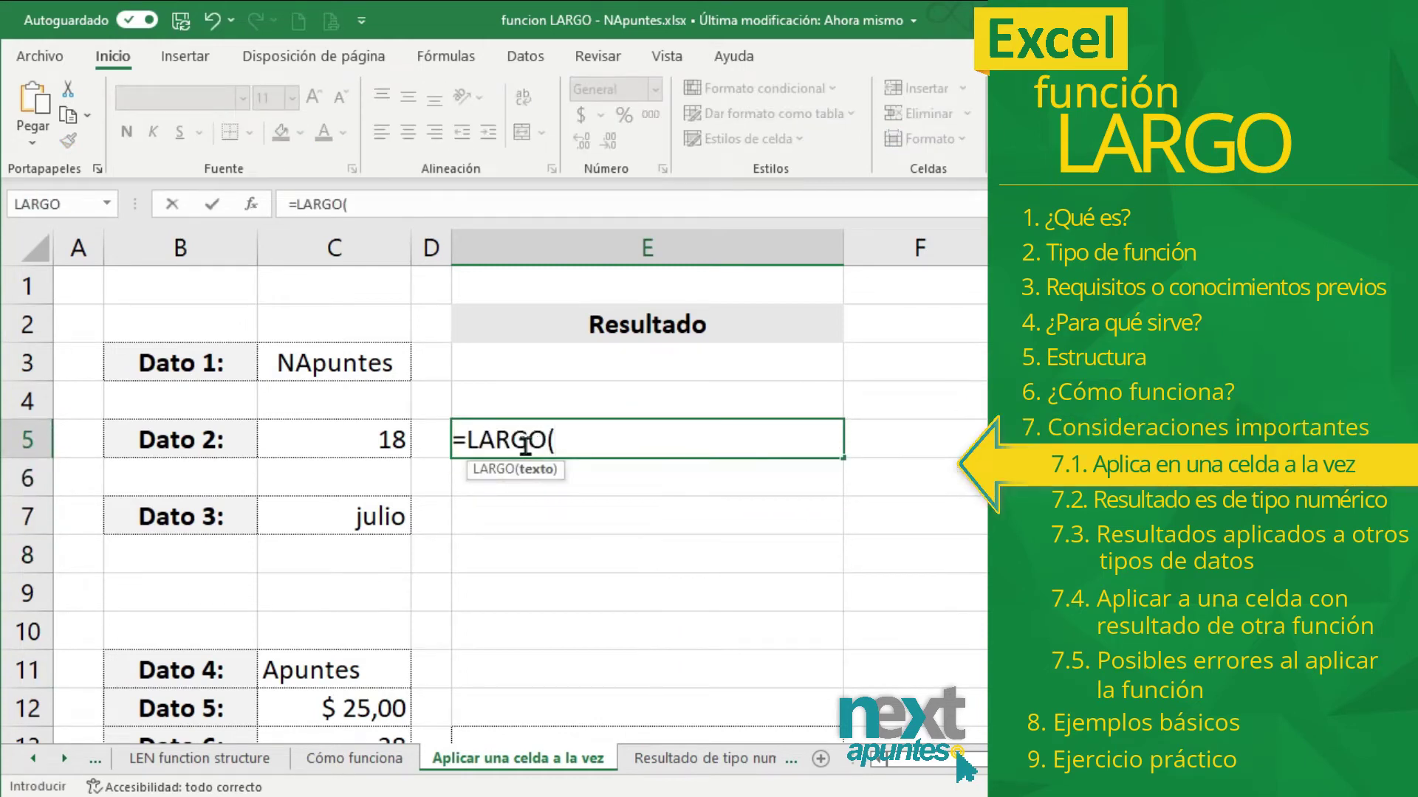
click(387, 355)
text(;)
click(377, 452)
text(;)
click(362, 515)
key(Return)
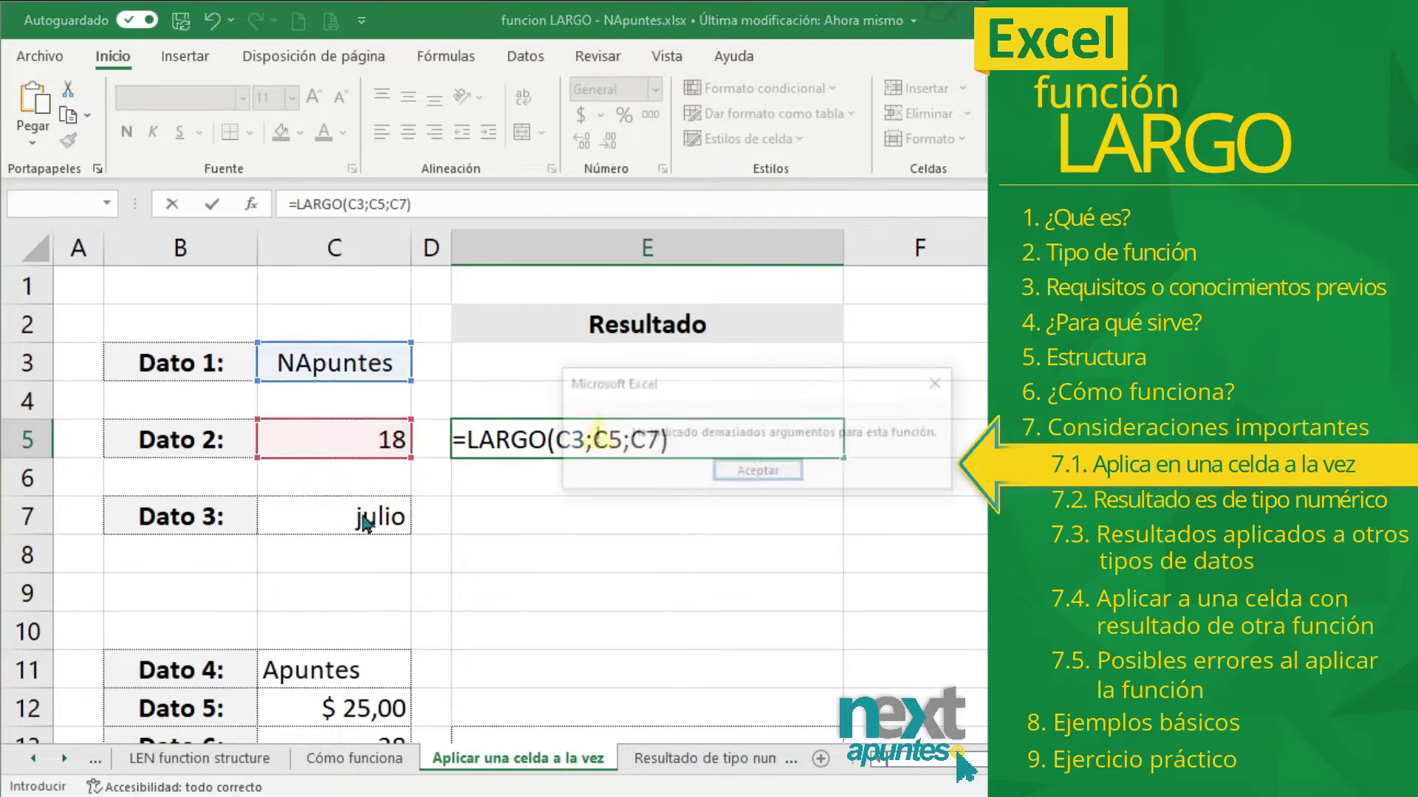
Step: Dismiss the too-many-arguments error and abandon the E5 formula
click(742, 477)
key(Return)
click(742, 477)
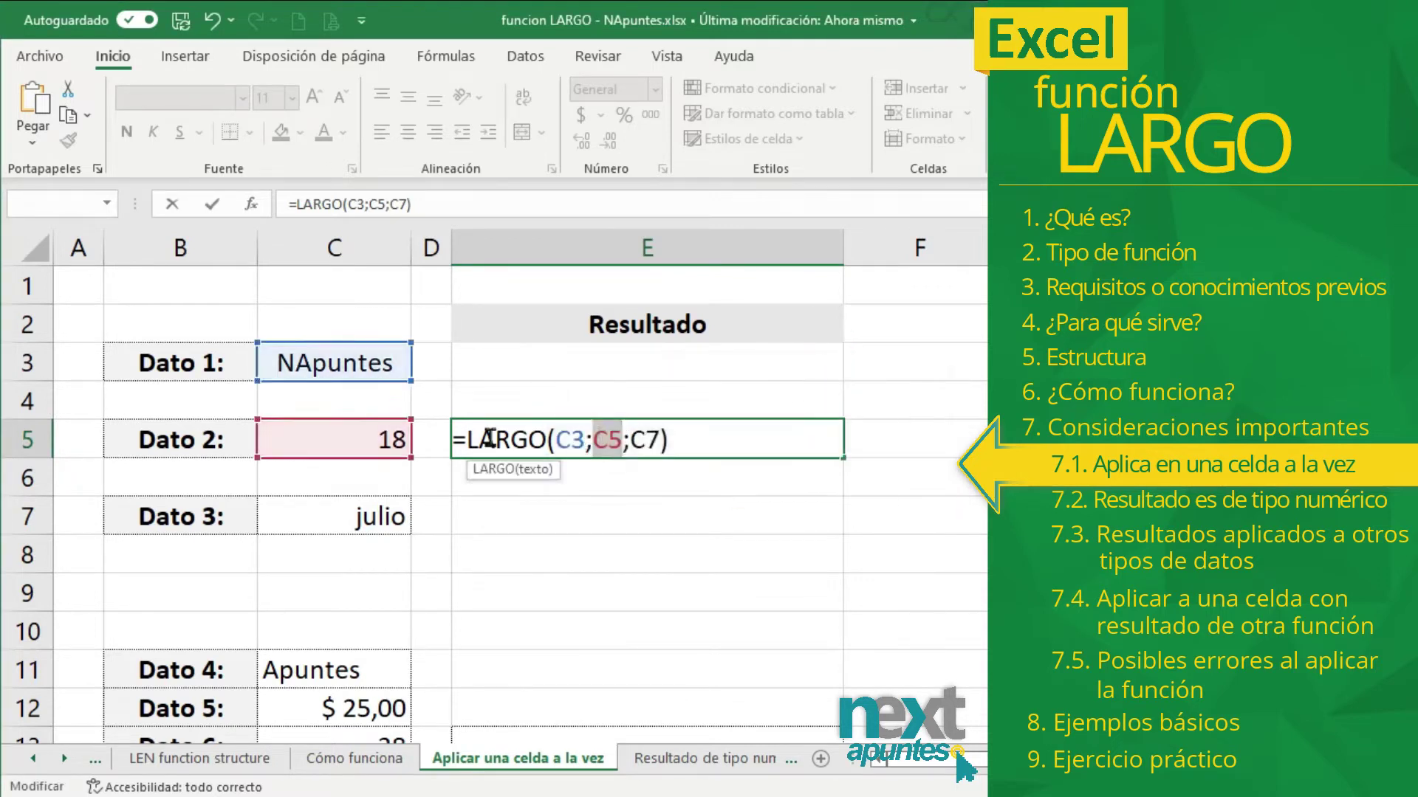
key(Escape)
Step: Enter =LARGO(C11:C15) in E13 so the lengths spill into E13:E17
scroll(647, 488, down, 2)
click(607, 517)
text(=LARGO)
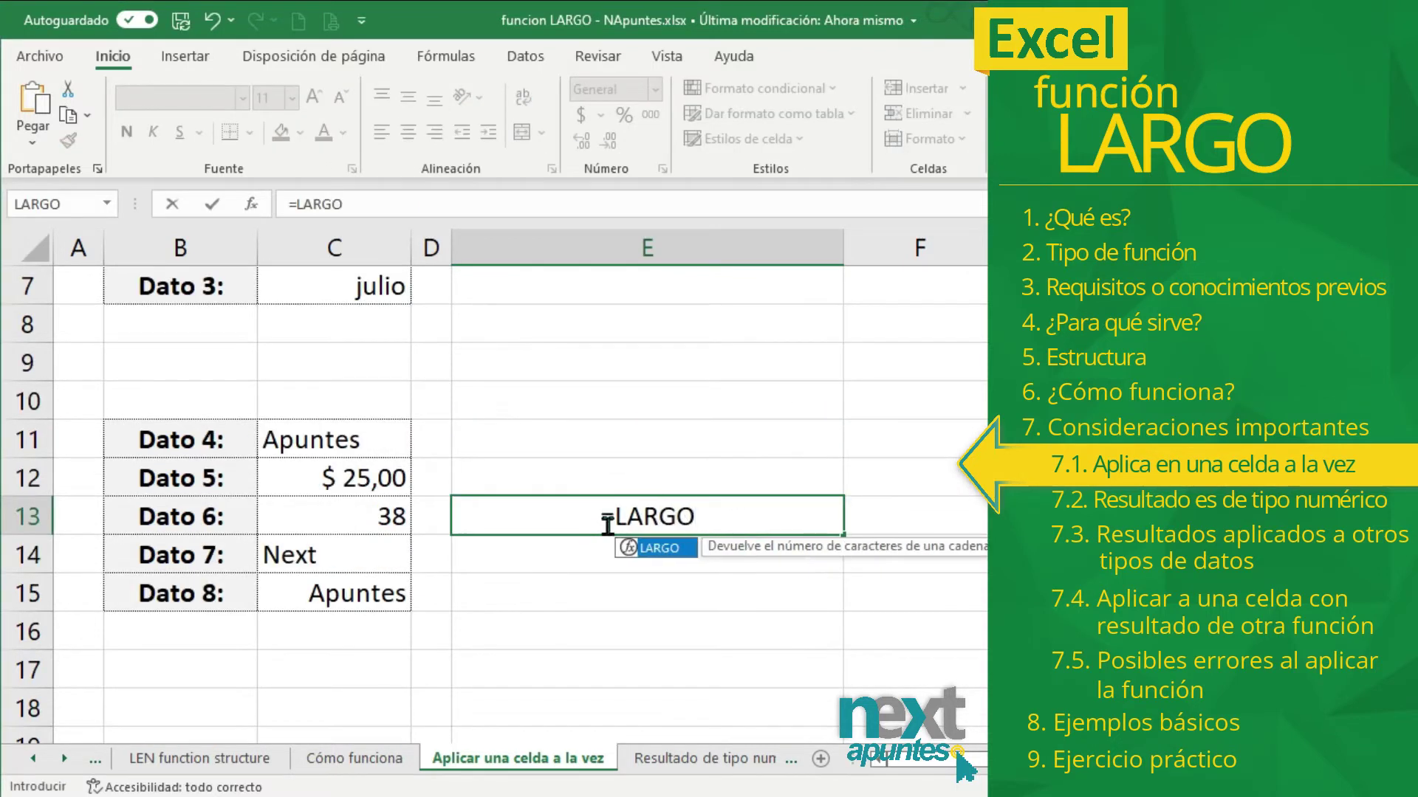
text(()
drag(392, 433, 388, 613)
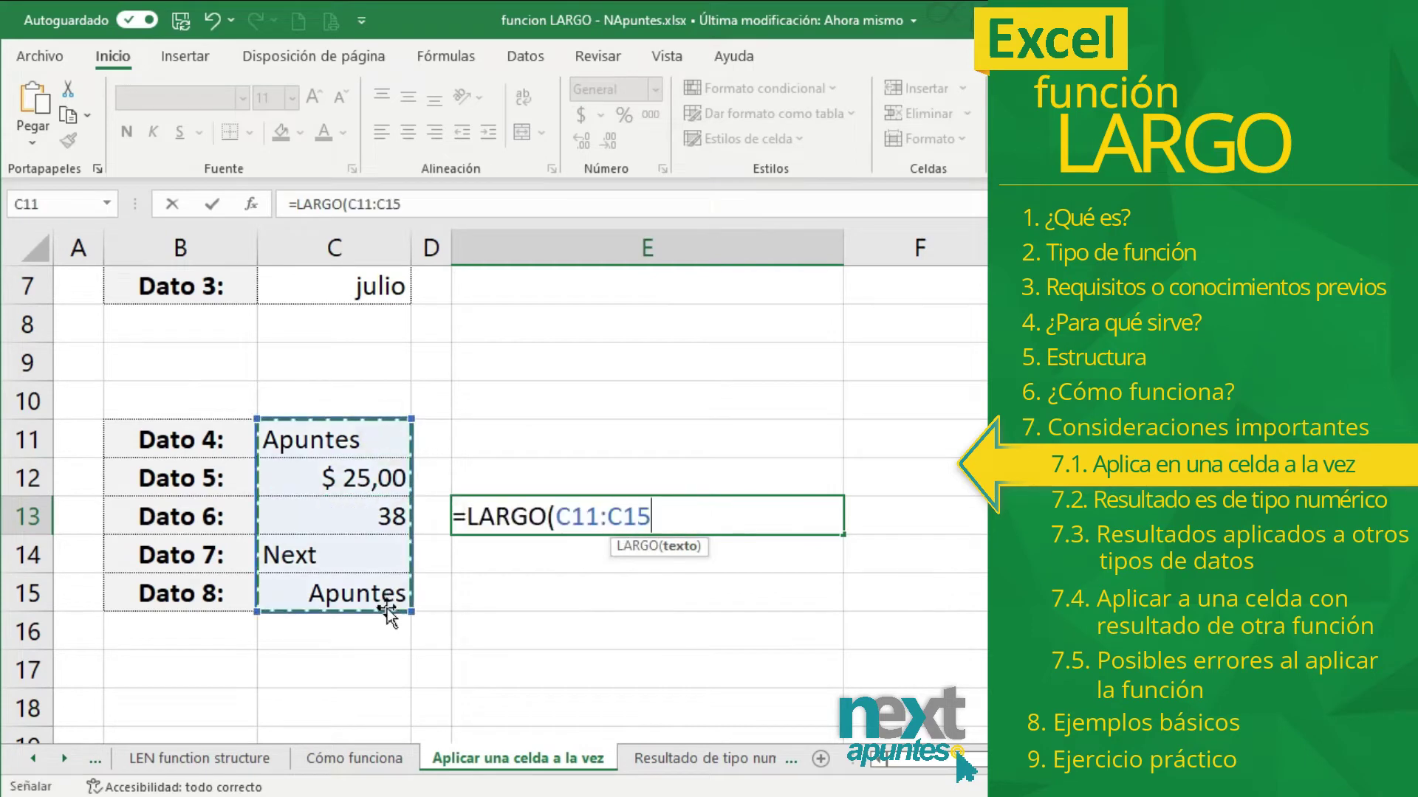
key(Return)
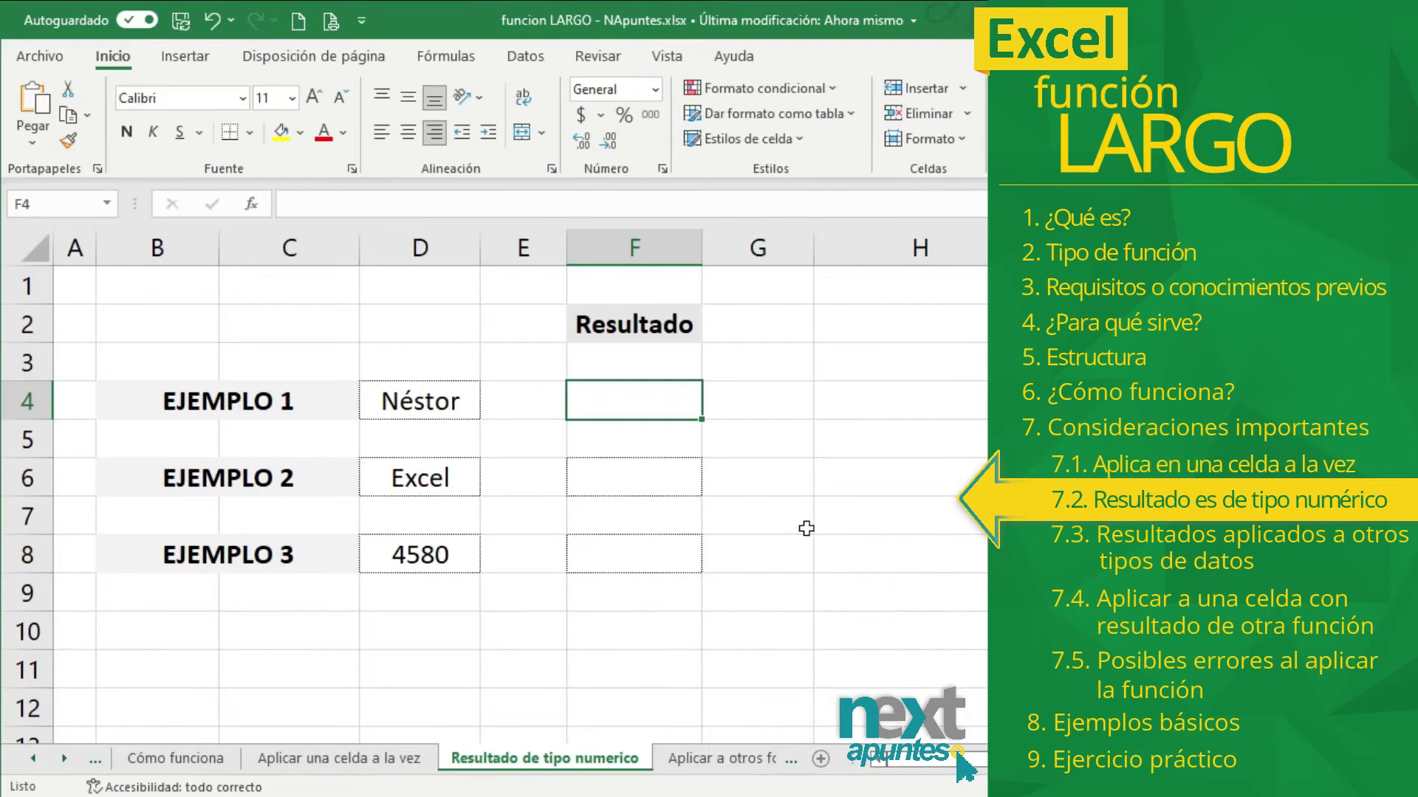
Step: Enter =LARGO(D4) in F4, giving 6, and =F4*3 in G4, giving 18
text(=LAR)
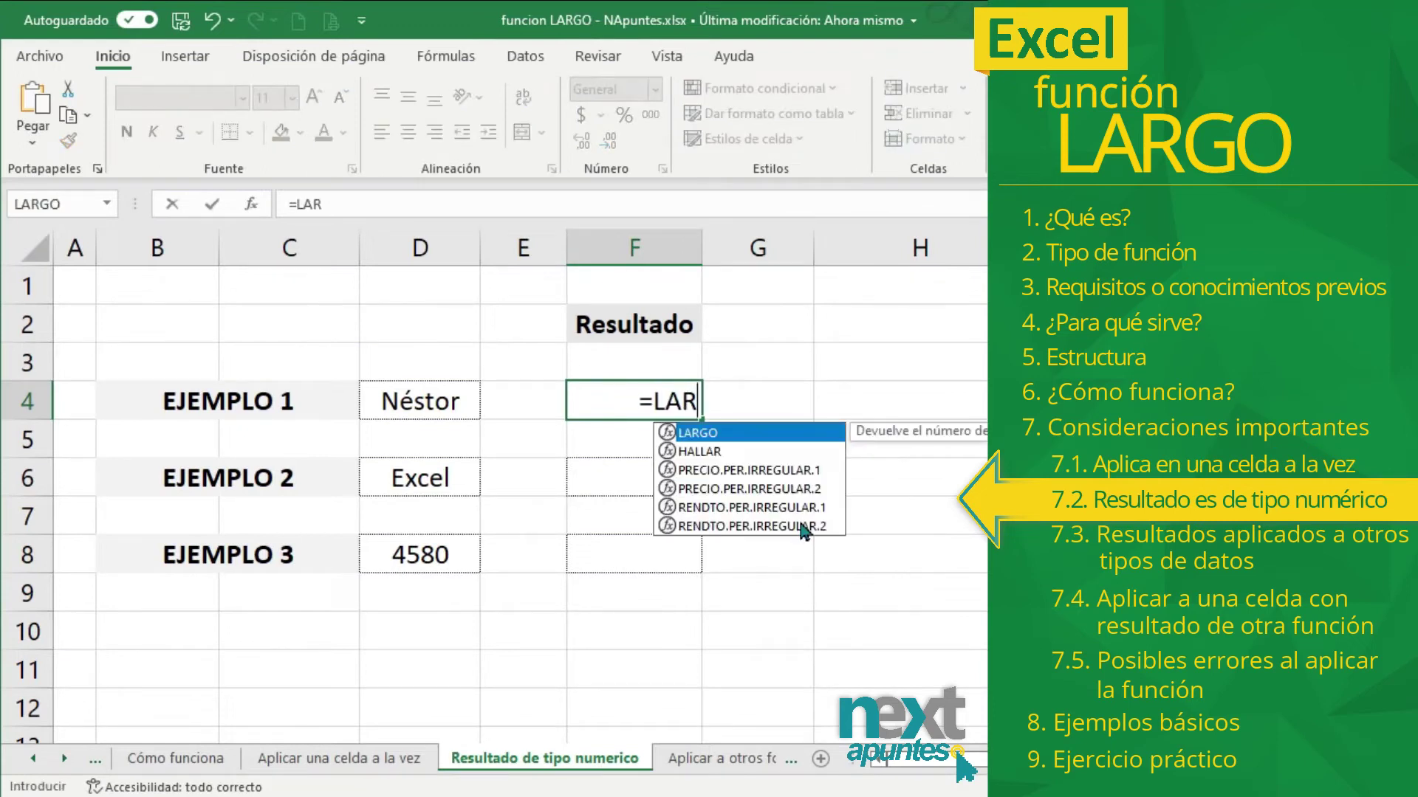
text(G)
key(Tab)
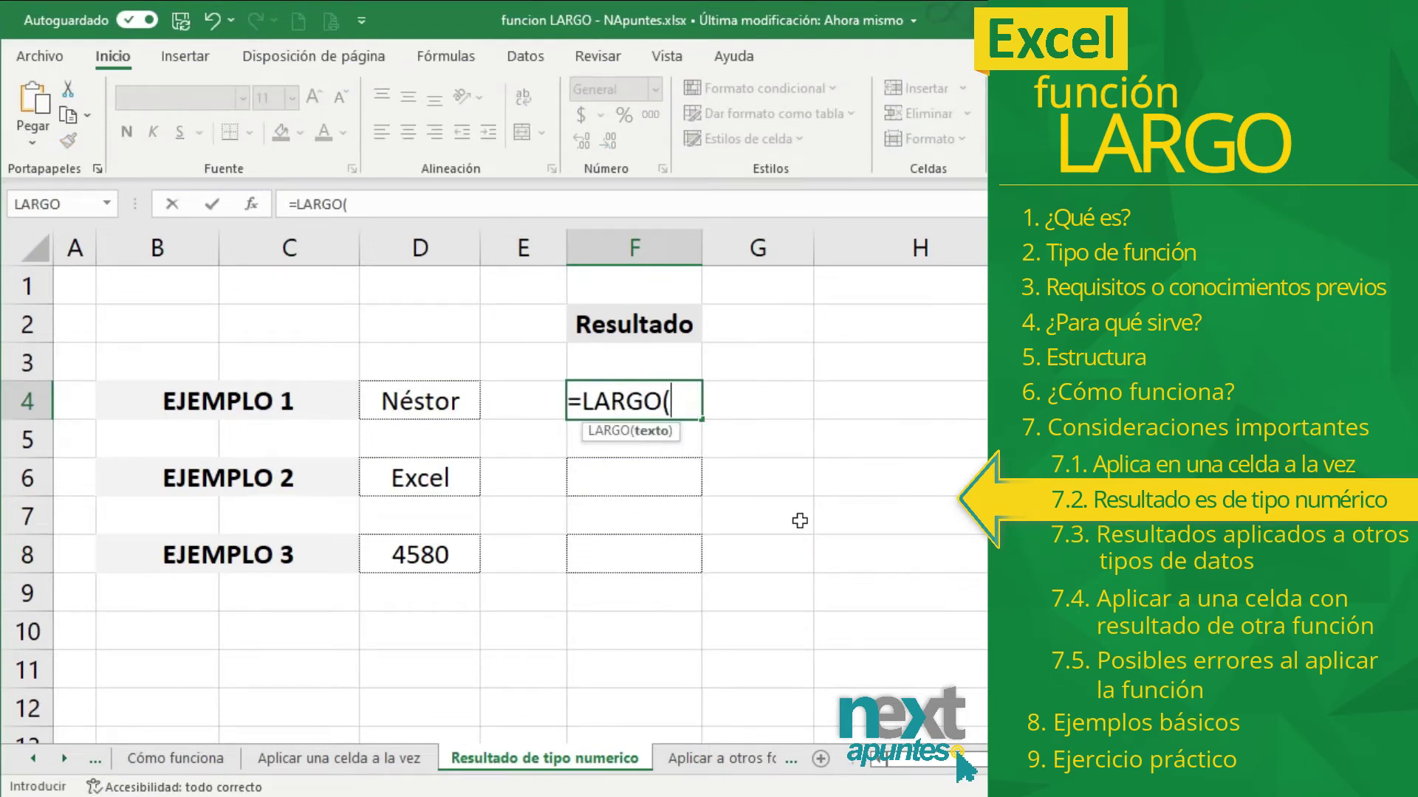
key(Left)
key(Left)
text())
key(Return)
key(Up)
key(Up)
key(Right)
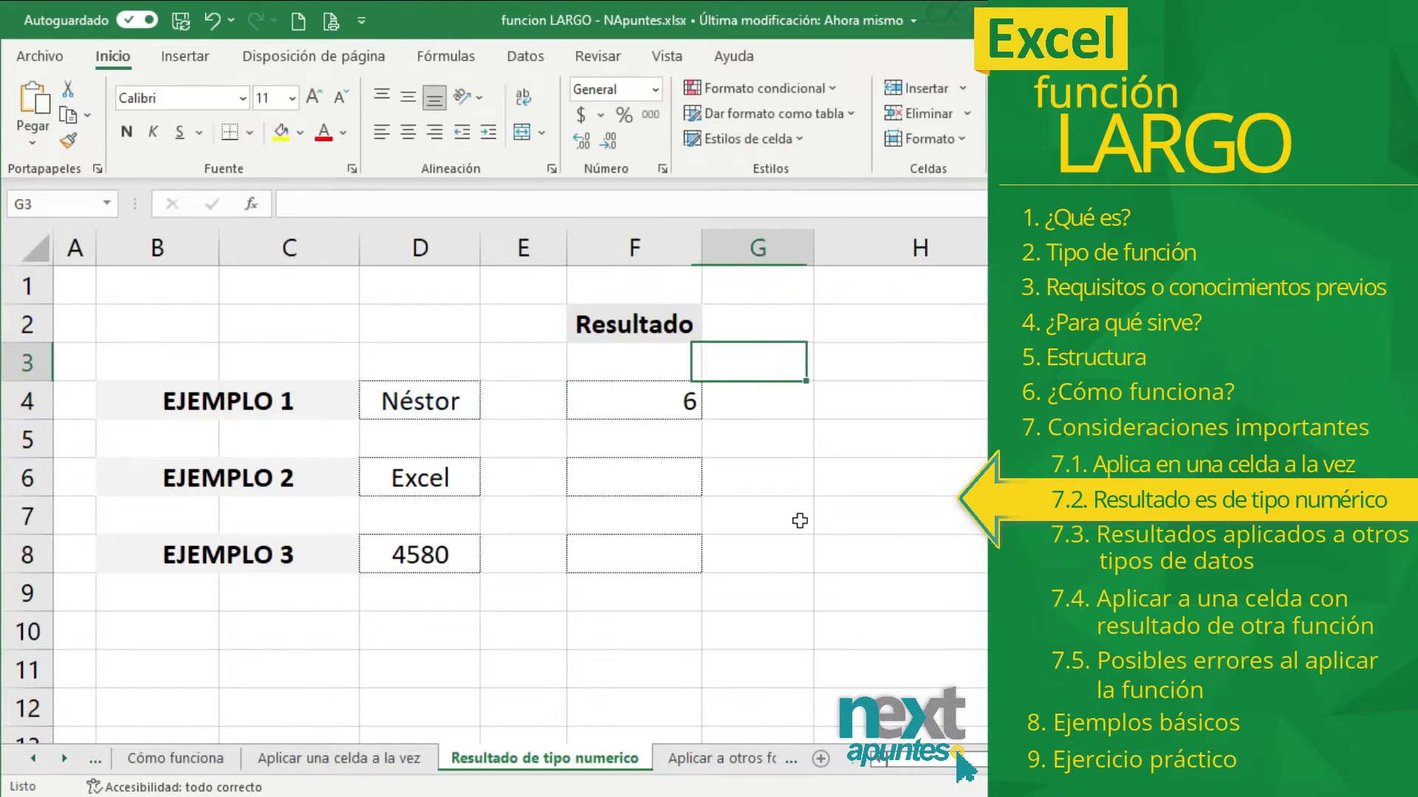
key(Down)
text(=)
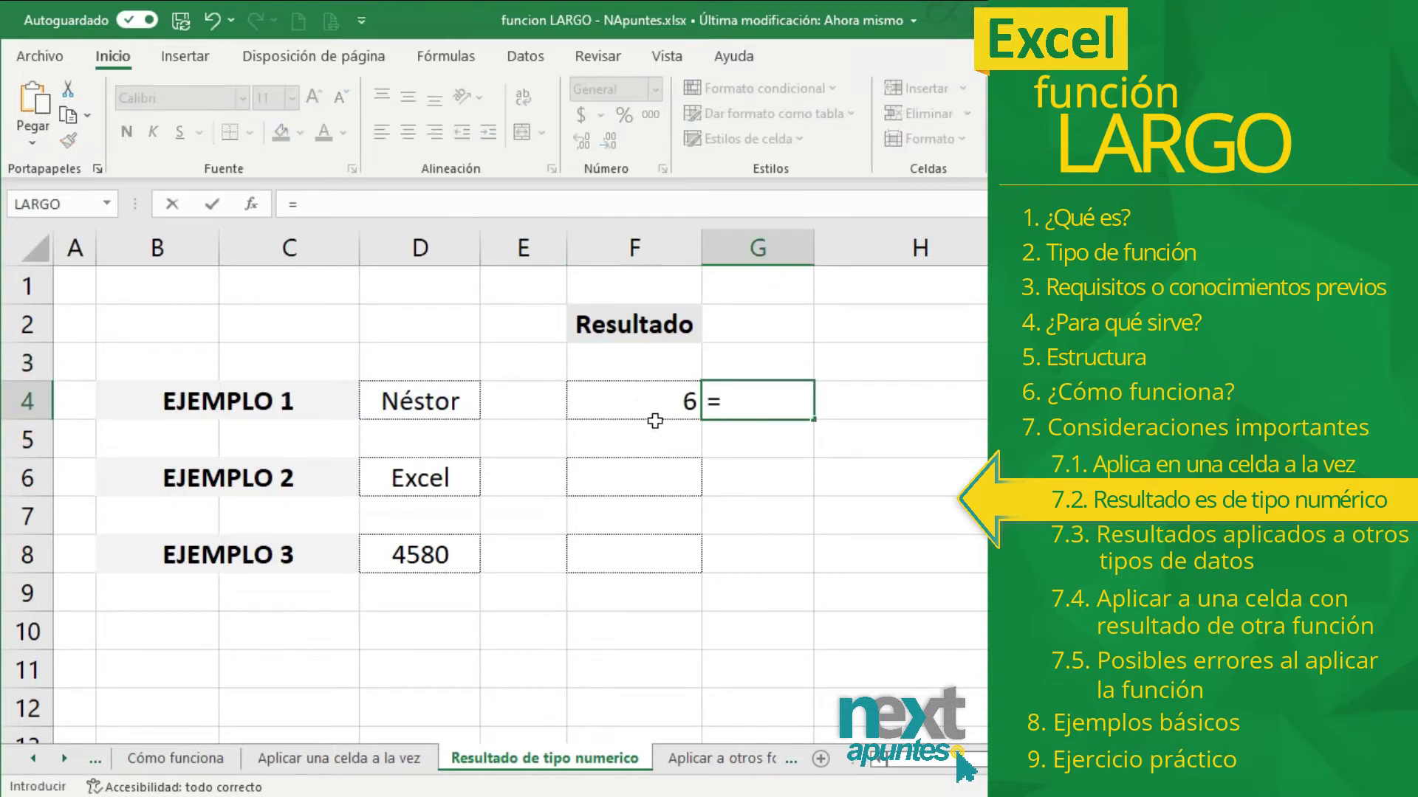
click(642, 402)
text(*3)
key(Return)
Step: Enter =LARGO(D6) in F6 and =F6-4 in G6
click(683, 482)
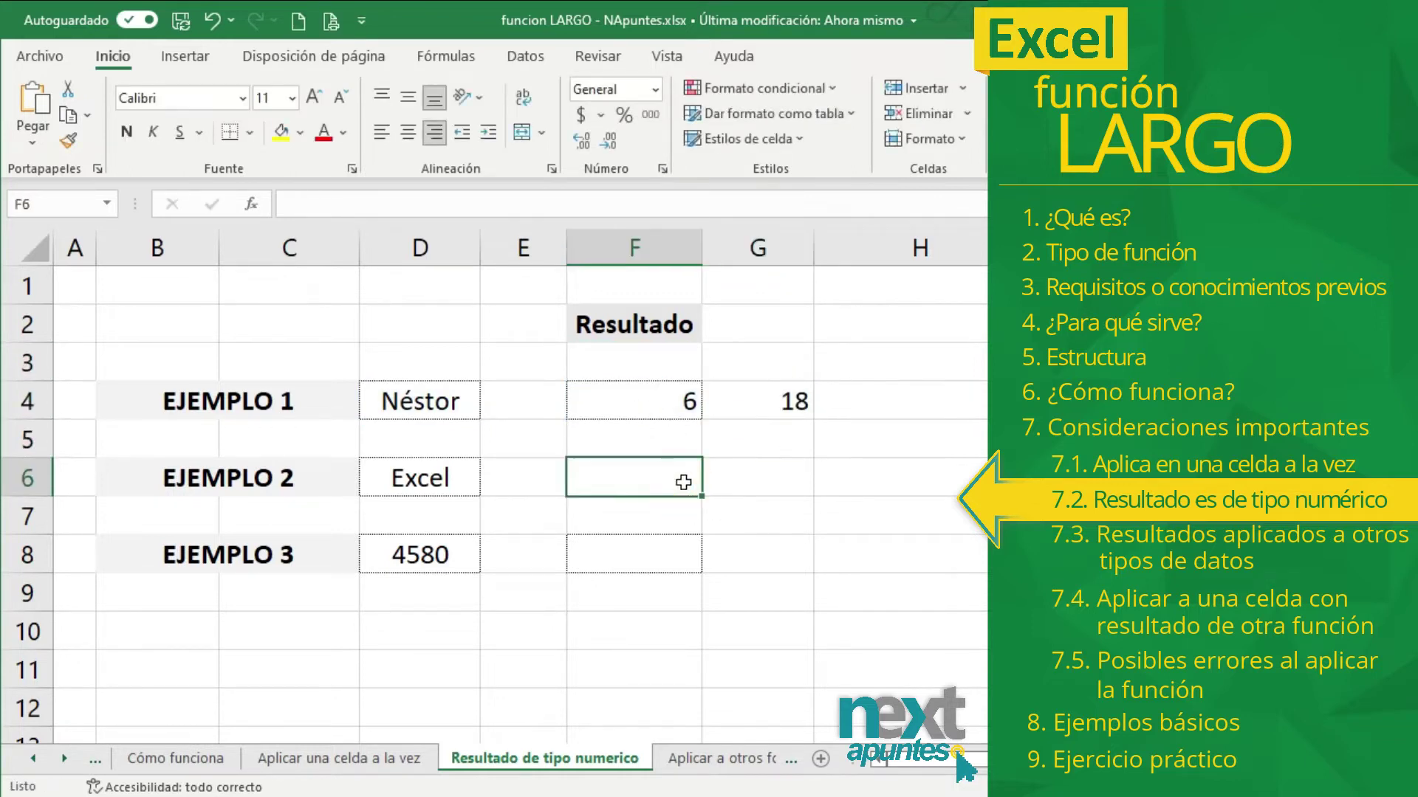
text(=LARGO()
click(396, 475)
text())
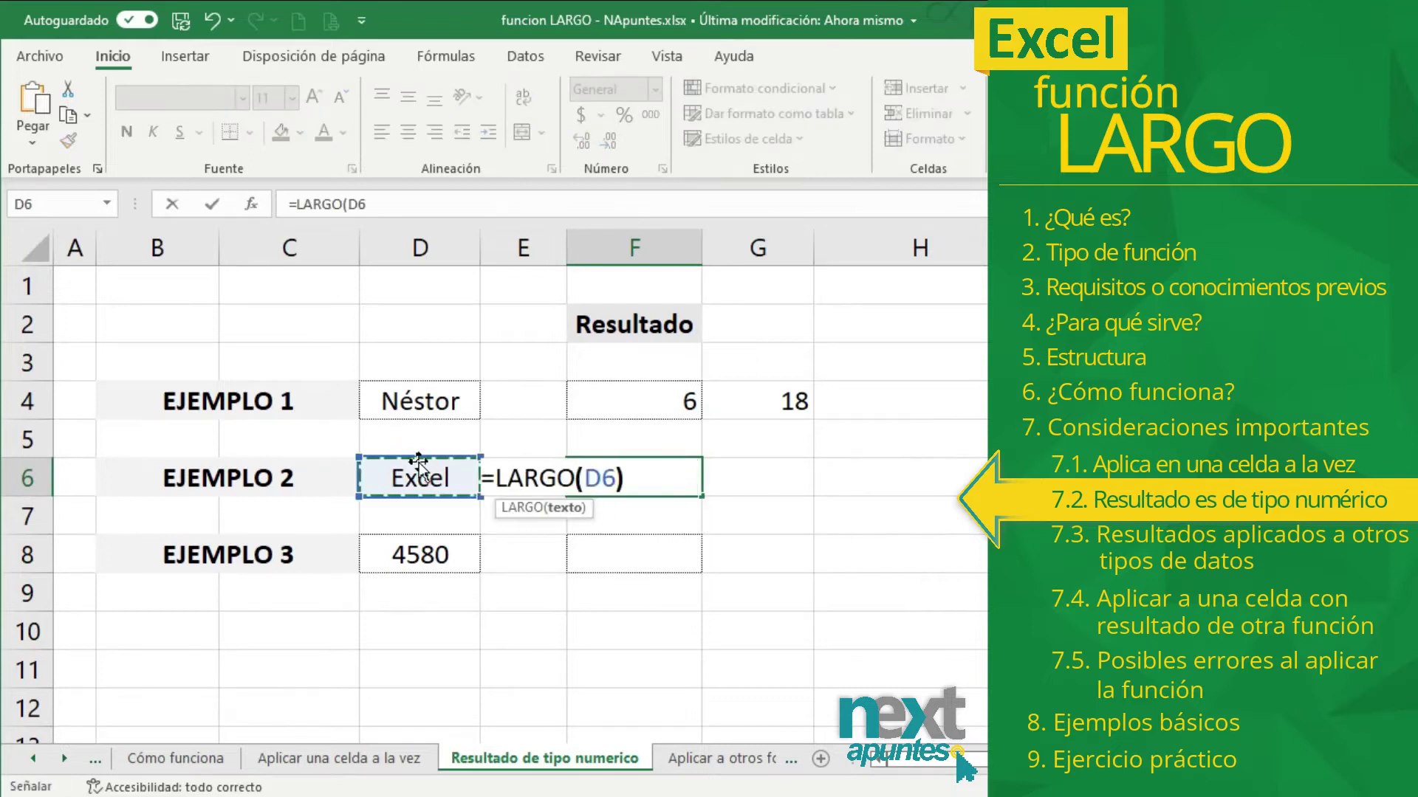
click(734, 471)
text(=F6-4)
key(Return)
Step: Enter =LARGO(D8) in F8 and =F8/3 in G8, giving 1,33333
click(648, 557)
text(=LARGO()
click(439, 557)
text())
text(=F8/3)
key(ctrl+Return)
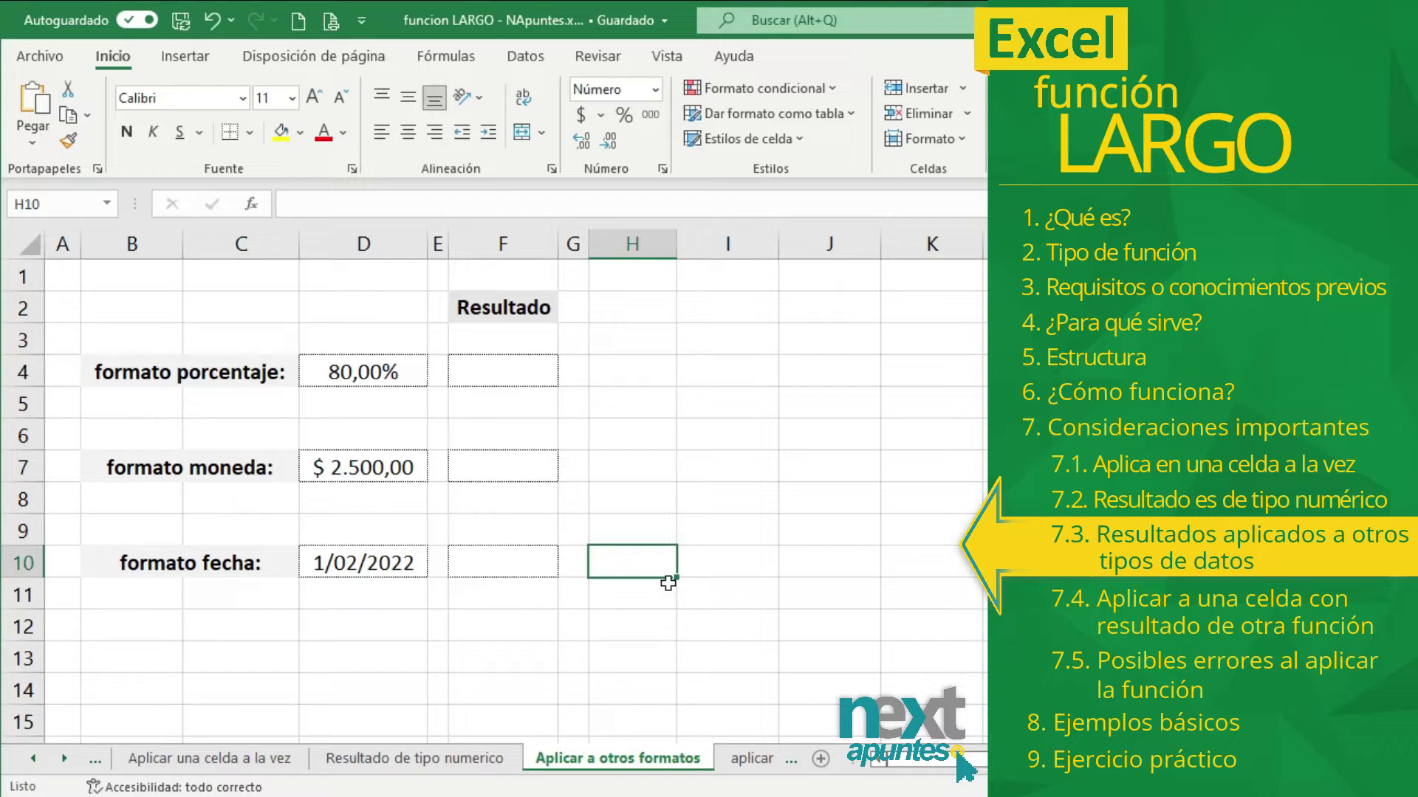
Step: Enter =LARGO(D4) in F4, getting 3 for the 80,00% value, then recheck D4's stored value
click(370, 370)
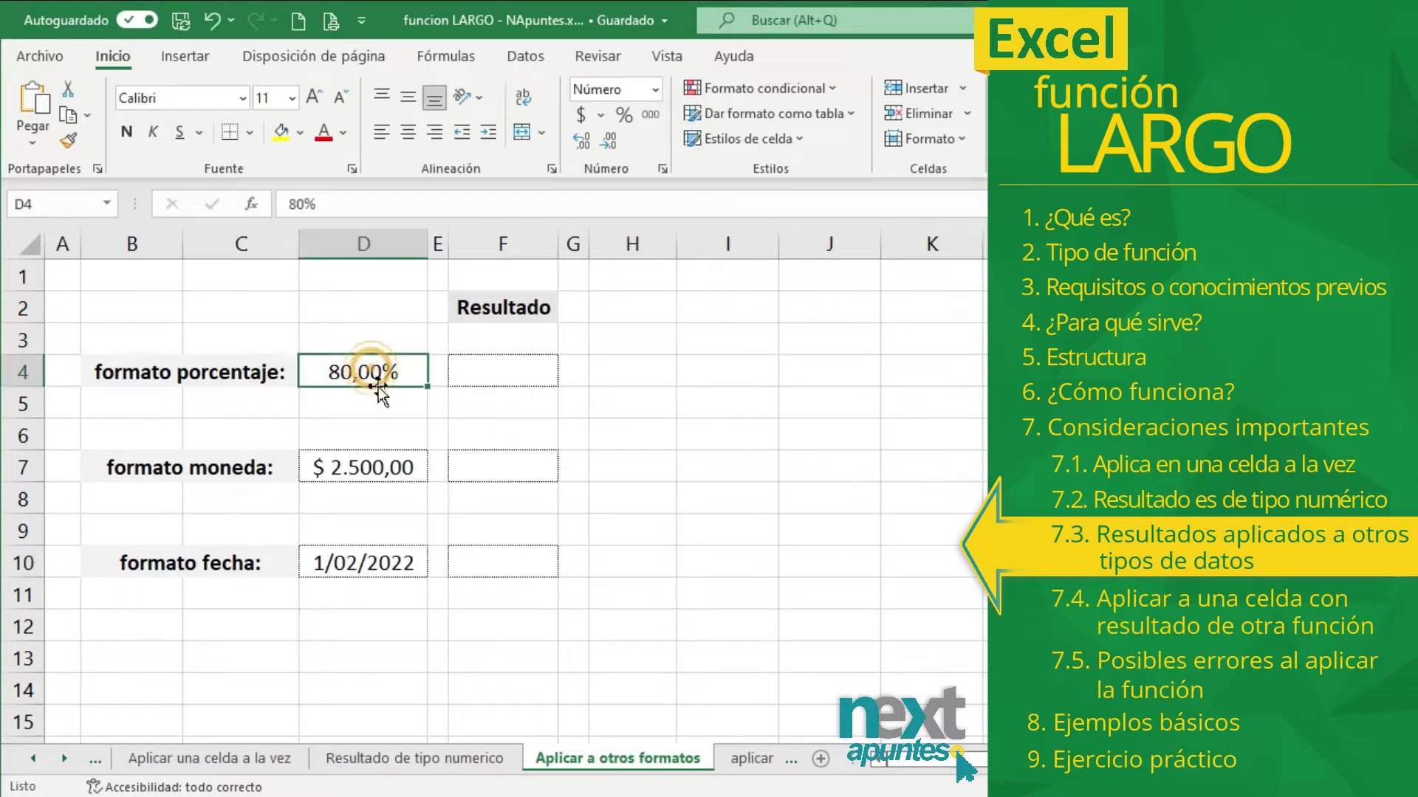
click(374, 363)
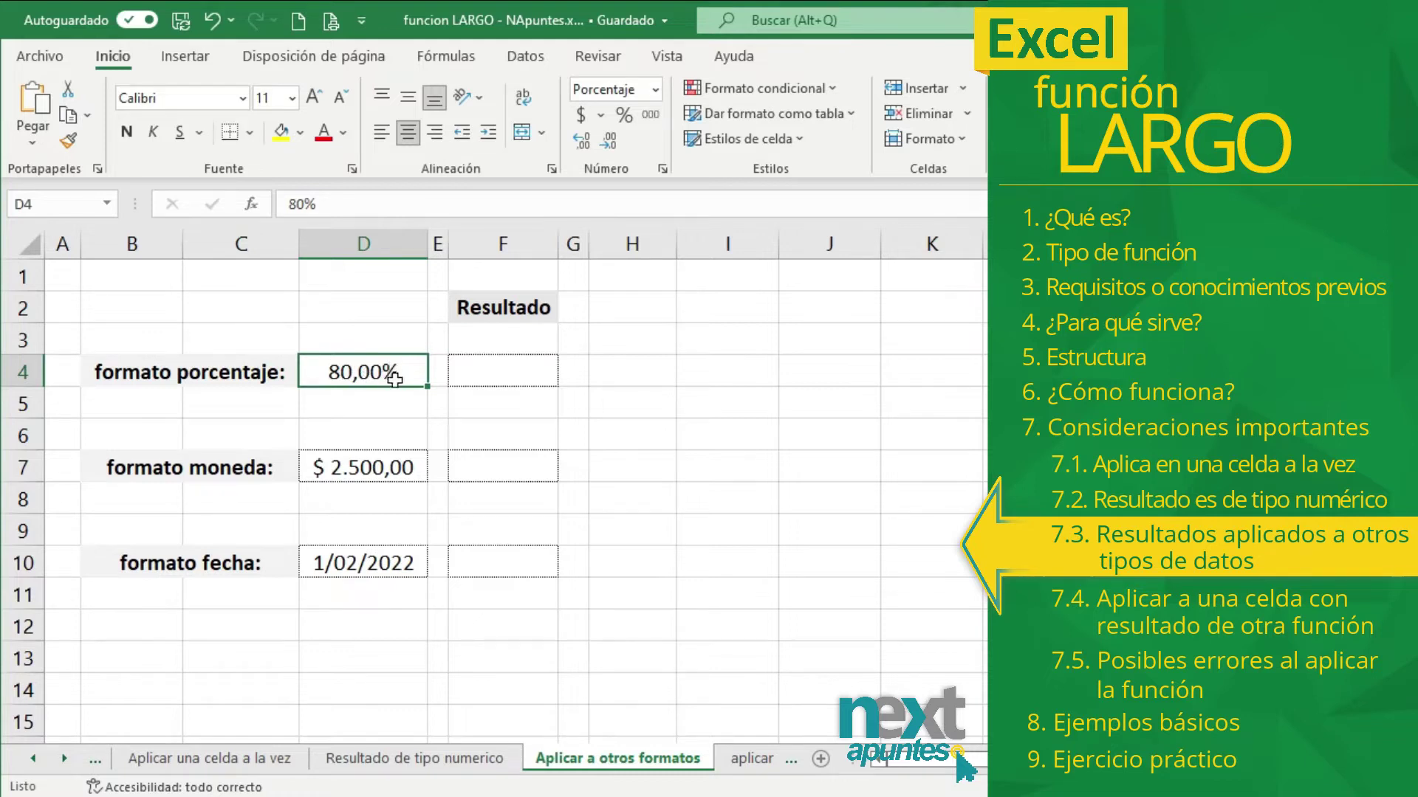
click(456, 371)
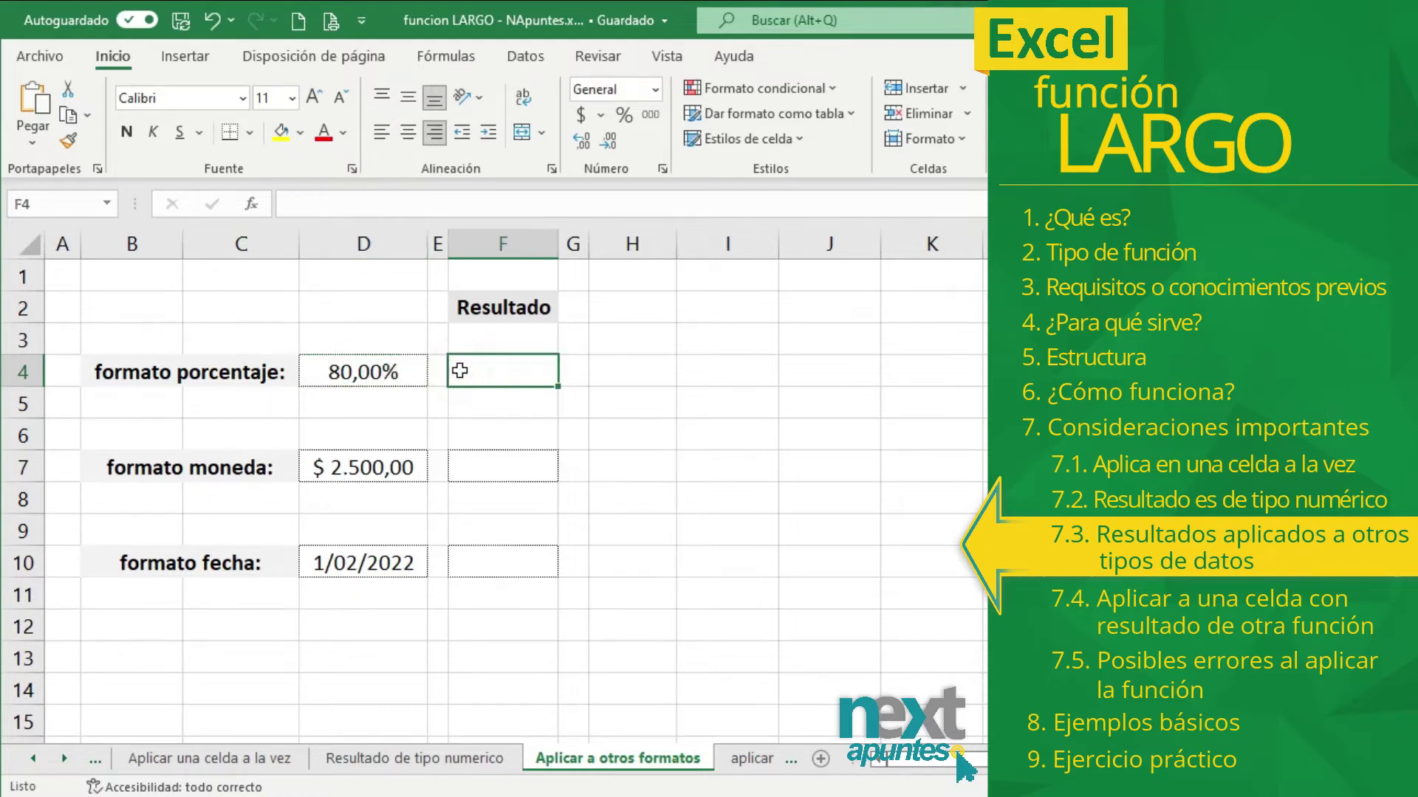
text(=LAR)
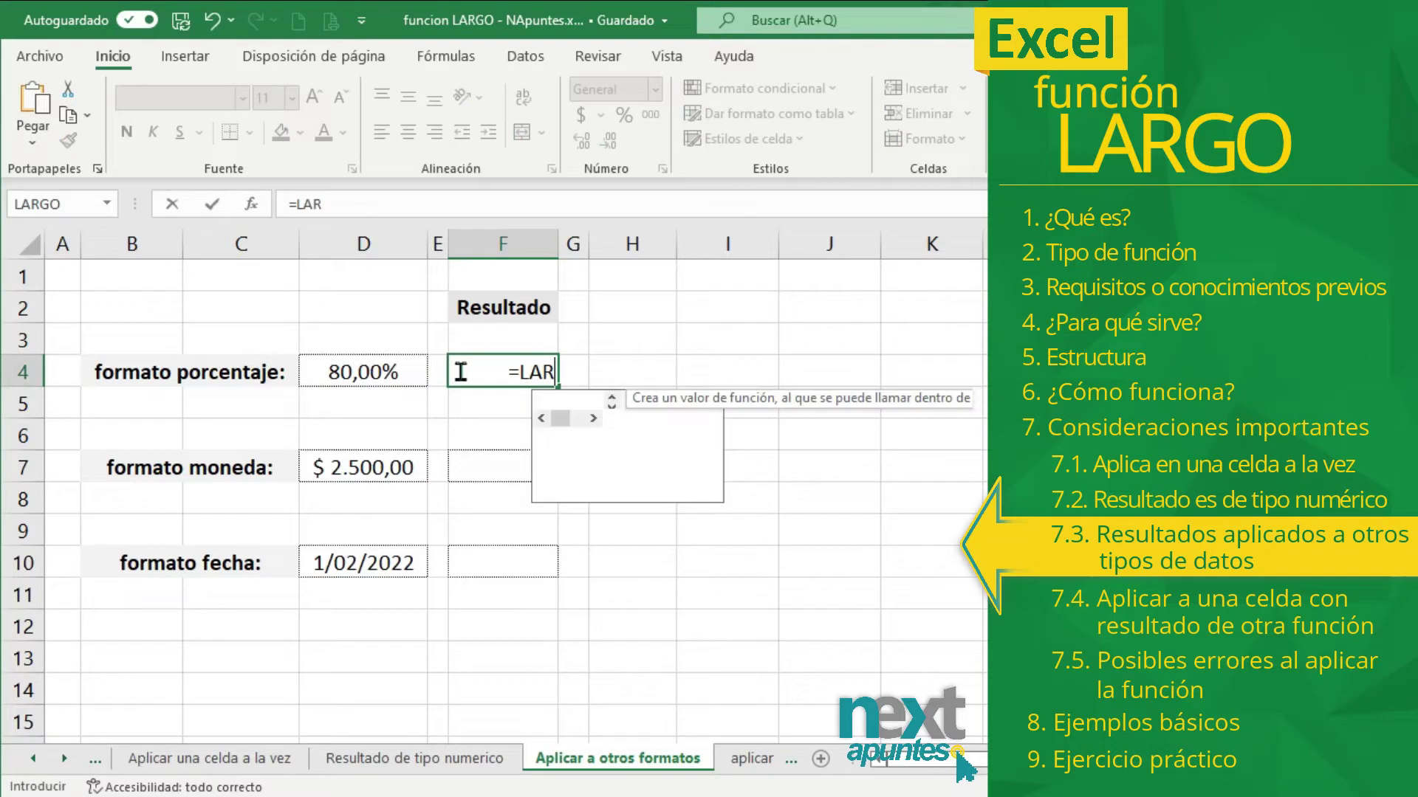
key(Tab)
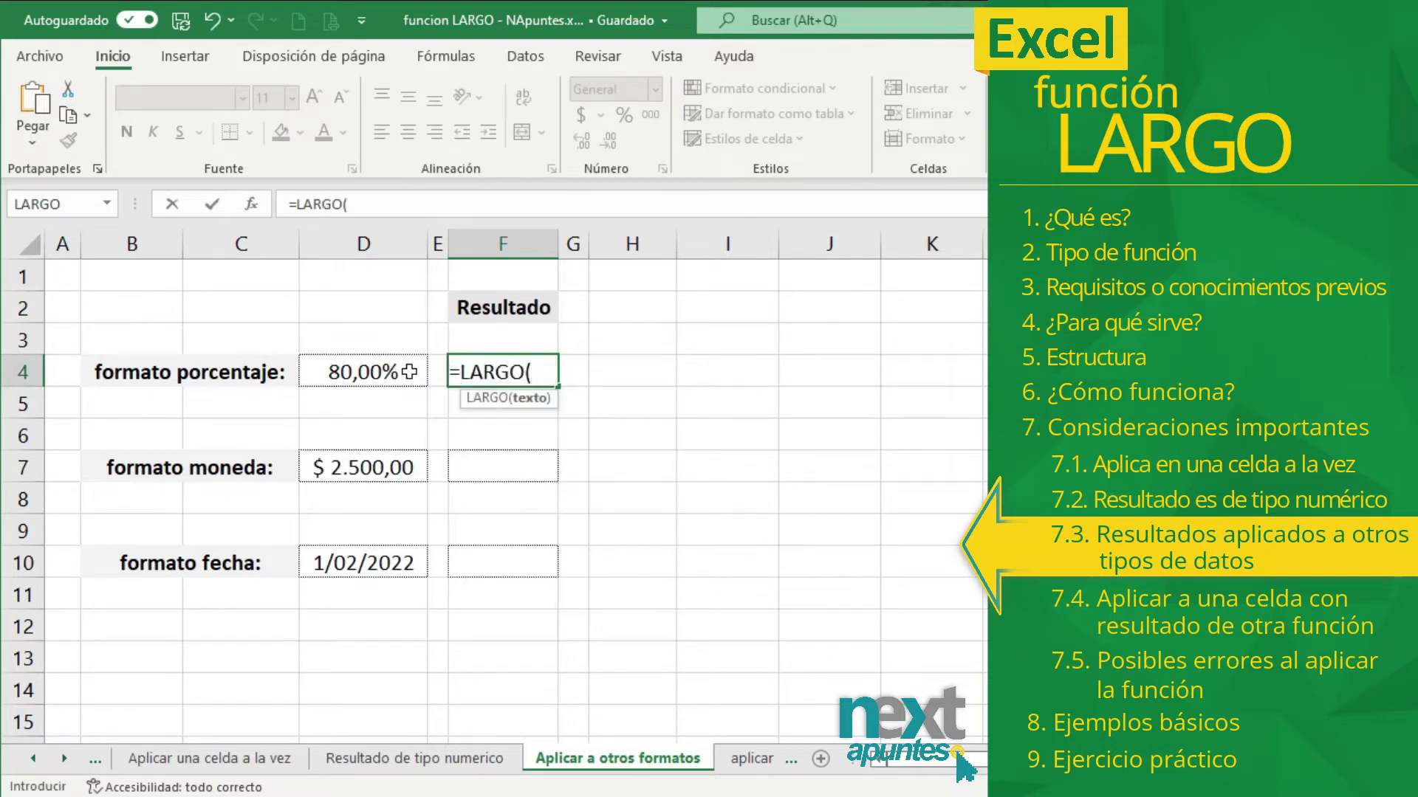
click(408, 372)
text())
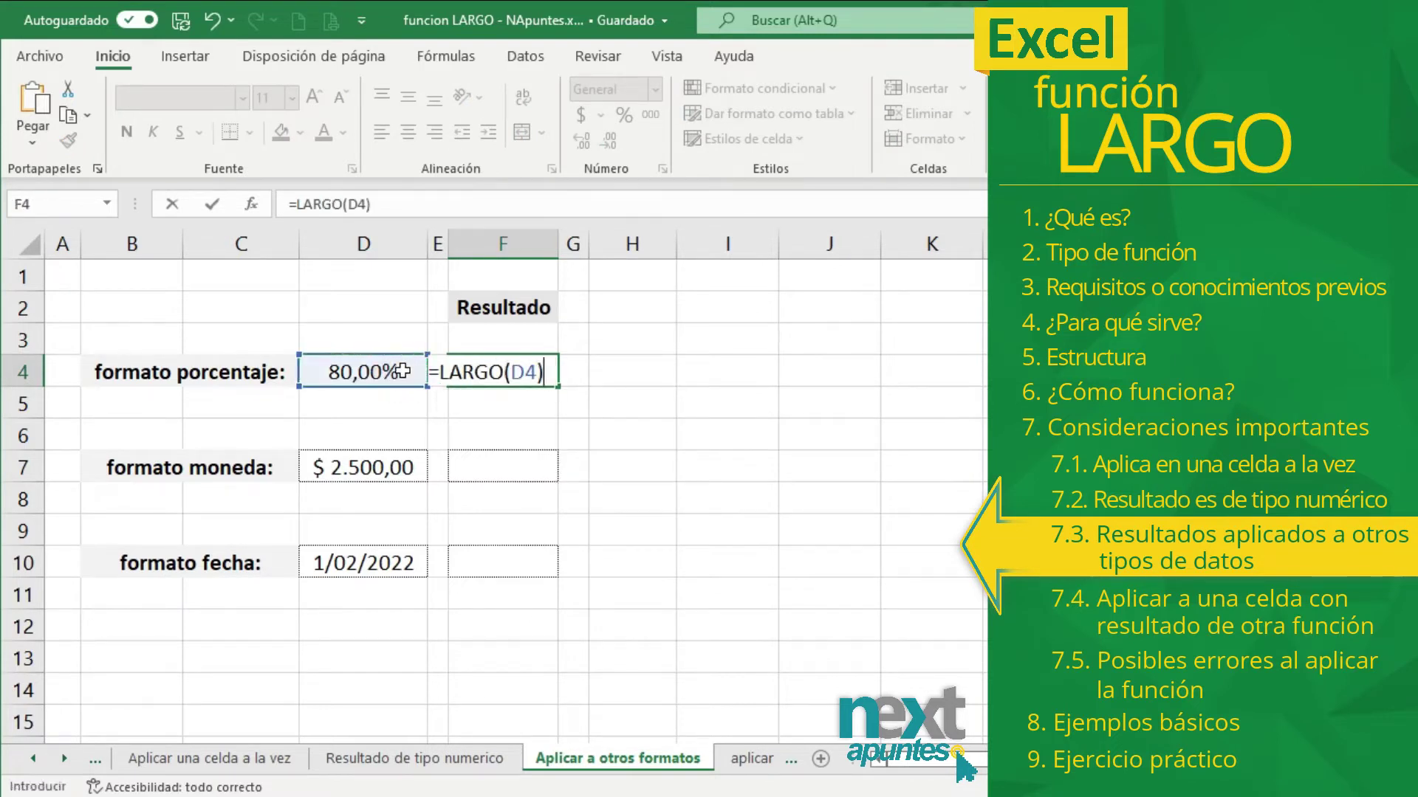
key(Return)
click(498, 373)
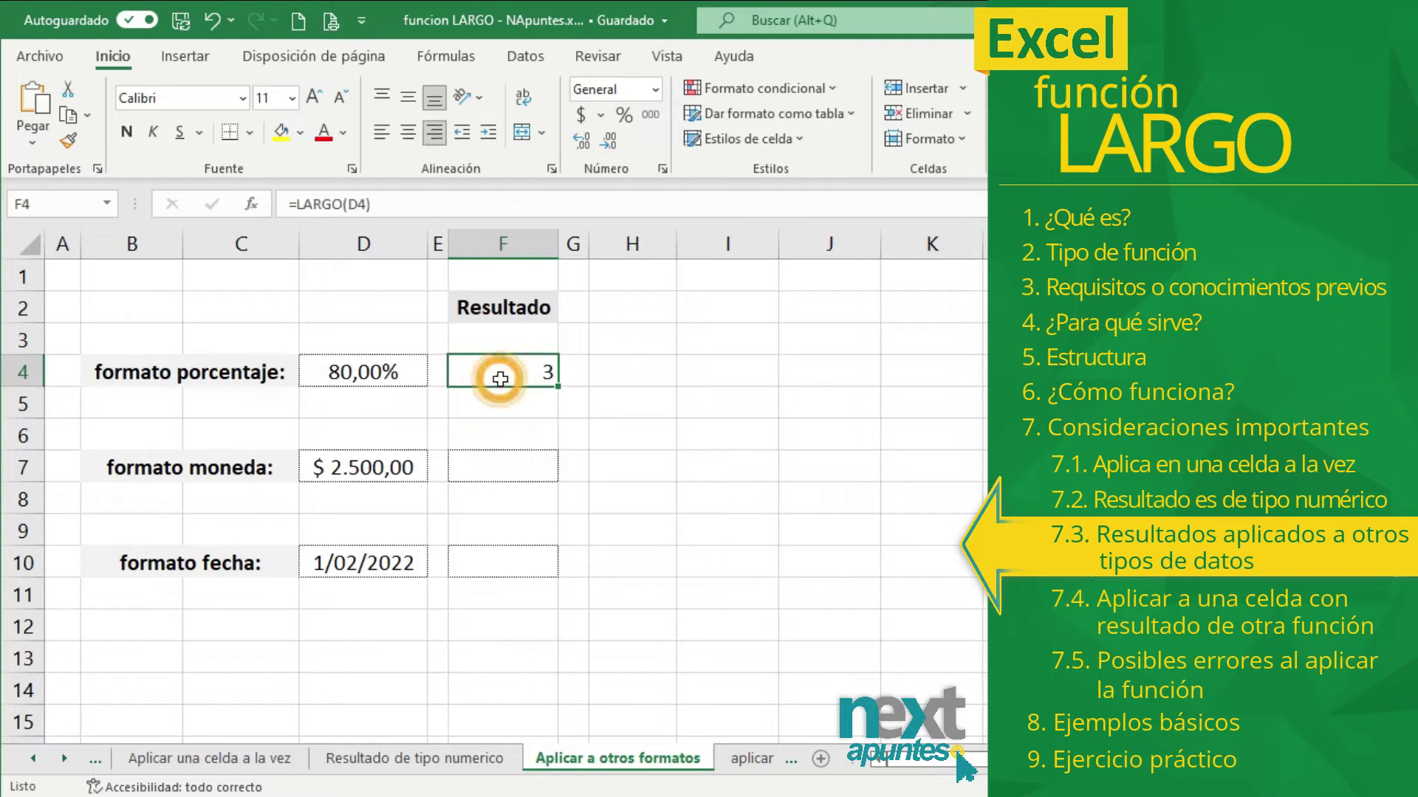
click(415, 375)
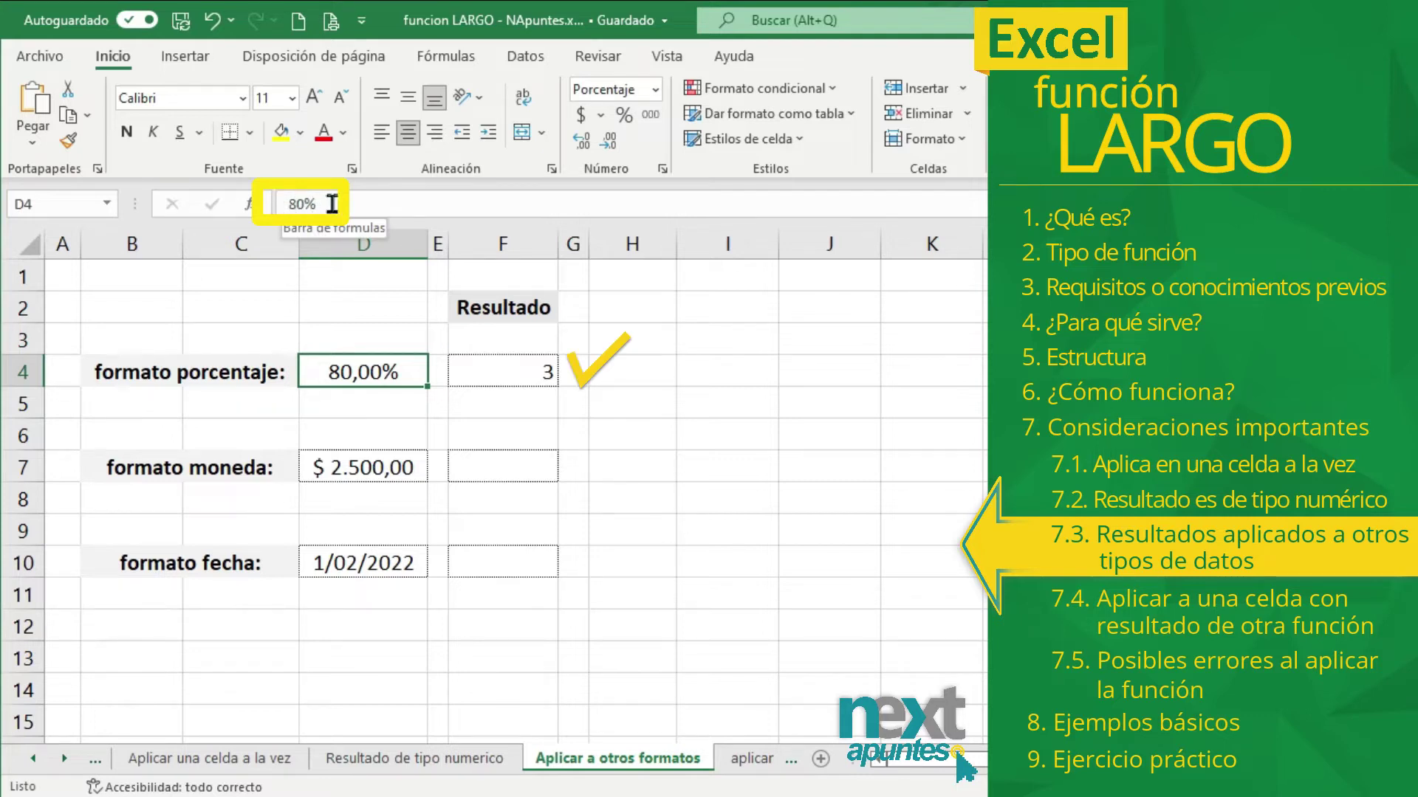
Step: Enter =LARGO(D7) in F7, giving 4 for the 2500 currency value
click(544, 466)
click(475, 465)
text(=LARGO()
click(399, 467)
key(Return)
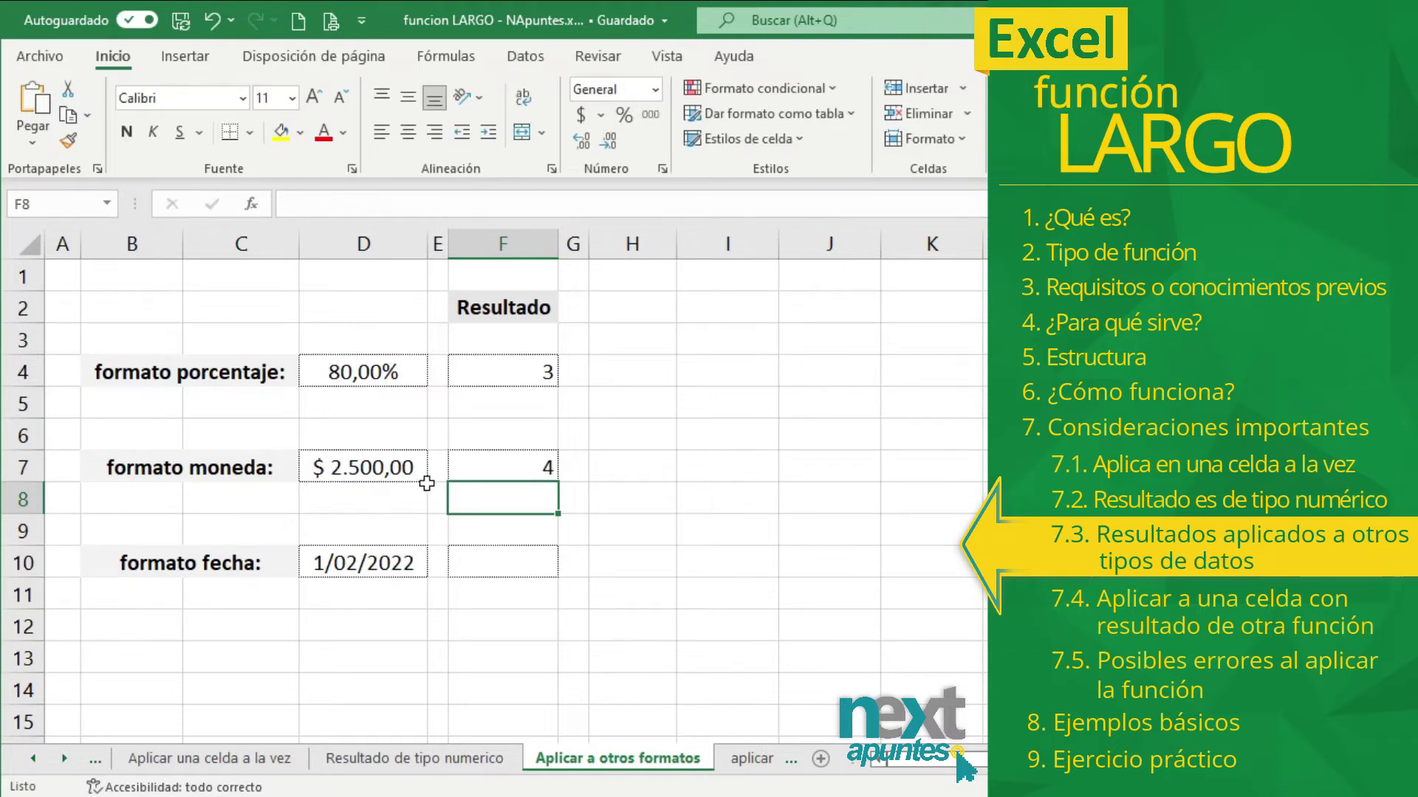
click(372, 467)
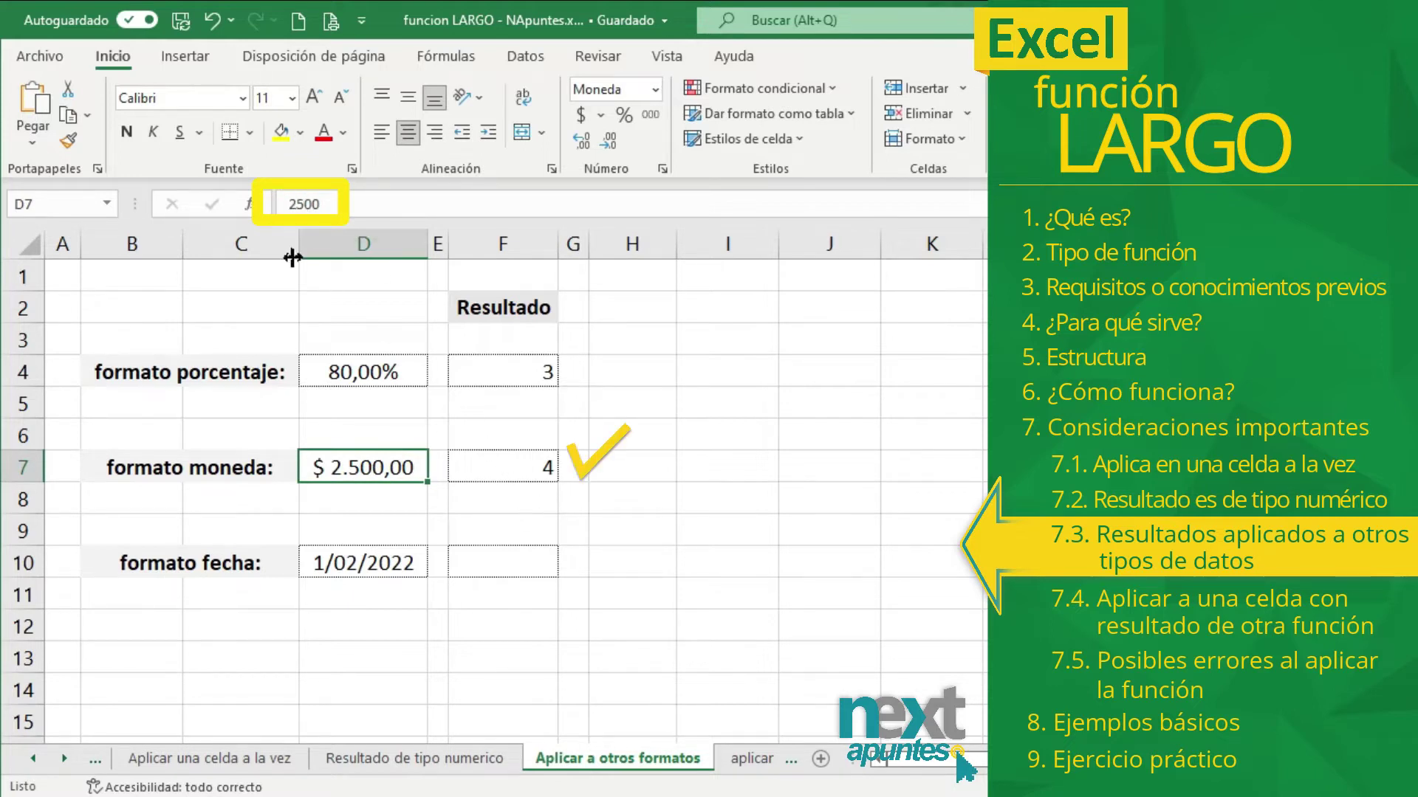
Step: Enter =LARGO(D10) in F10, giving 5 for the date, and clear the stray entry
click(507, 561)
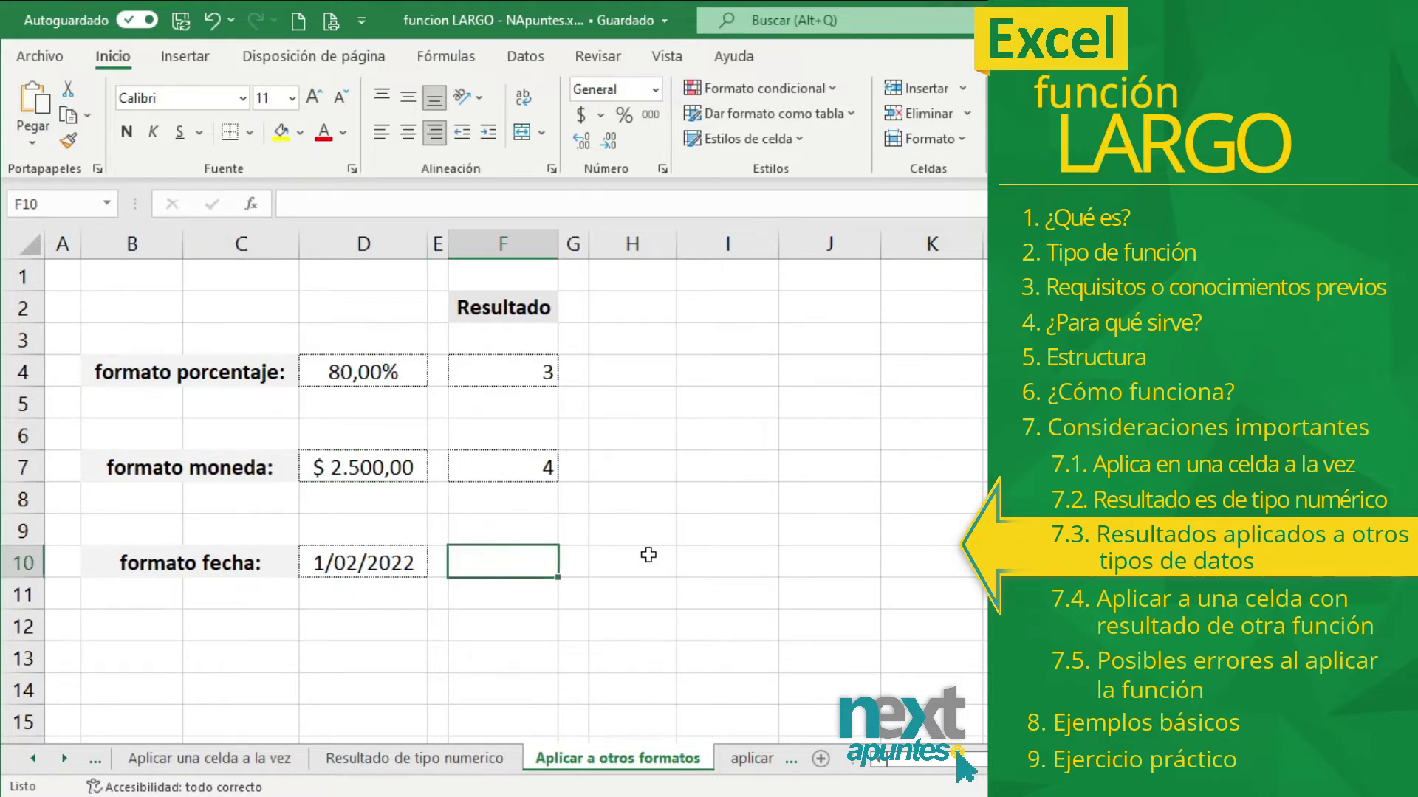
text(=LARGO()
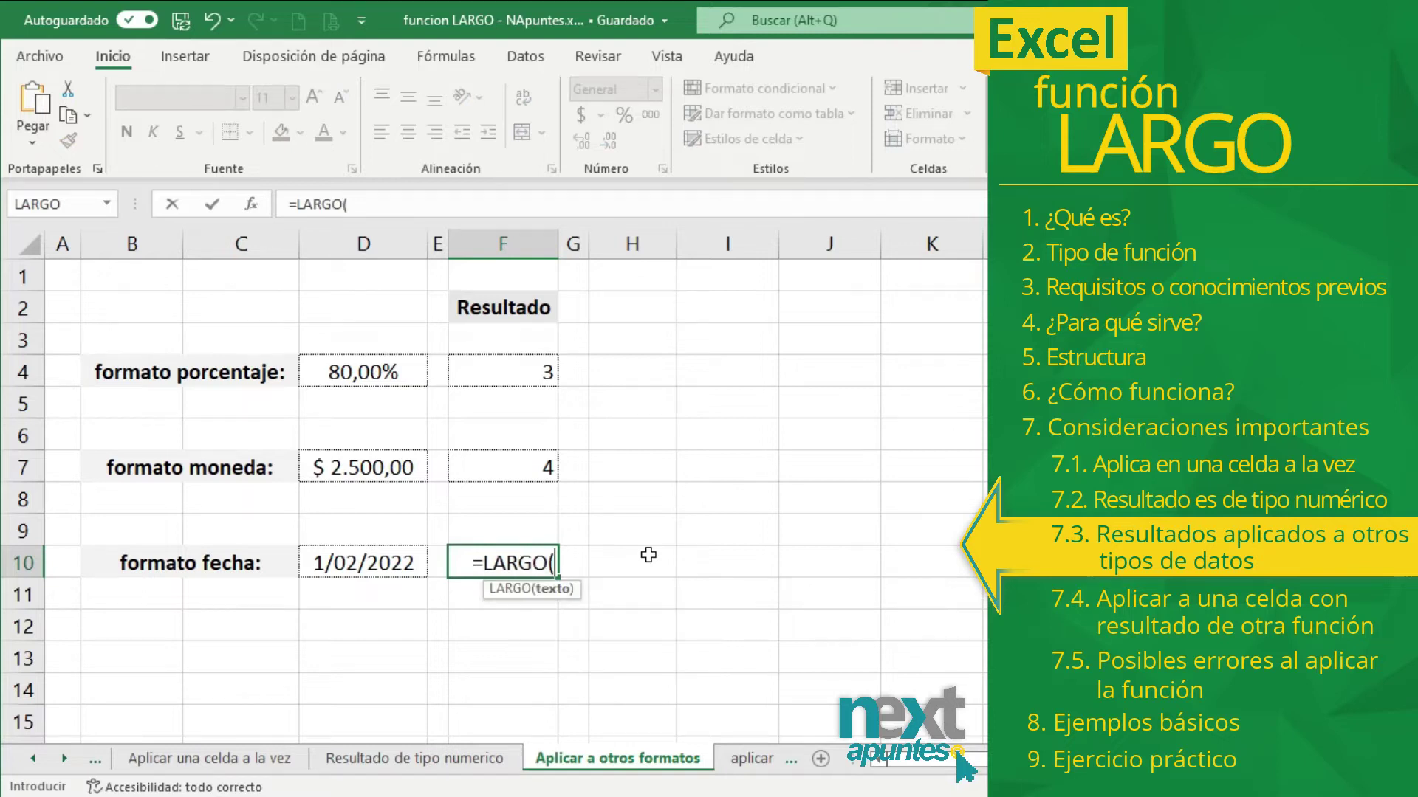
click(364, 558)
key(Return)
text(})
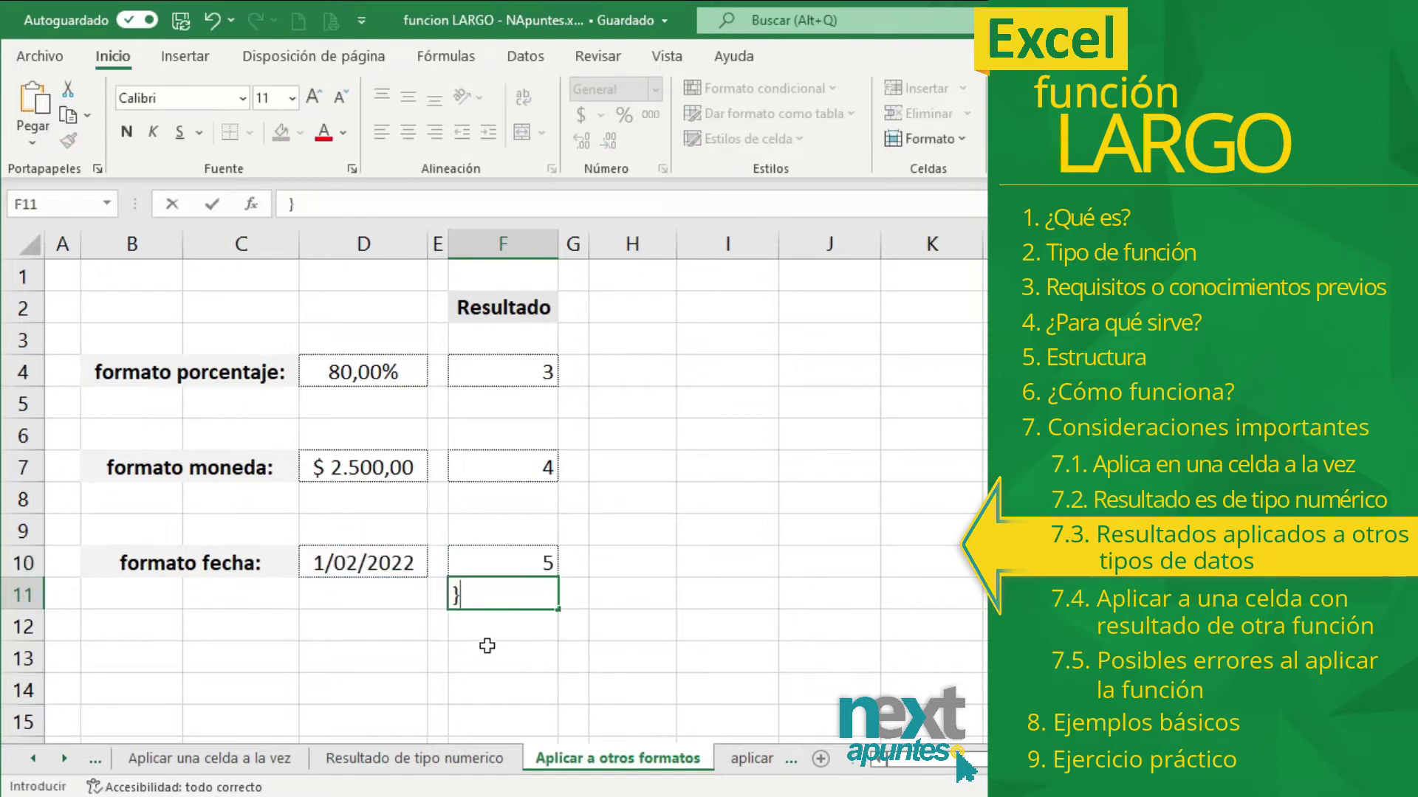
key(Escape)
click(473, 558)
click(395, 565)
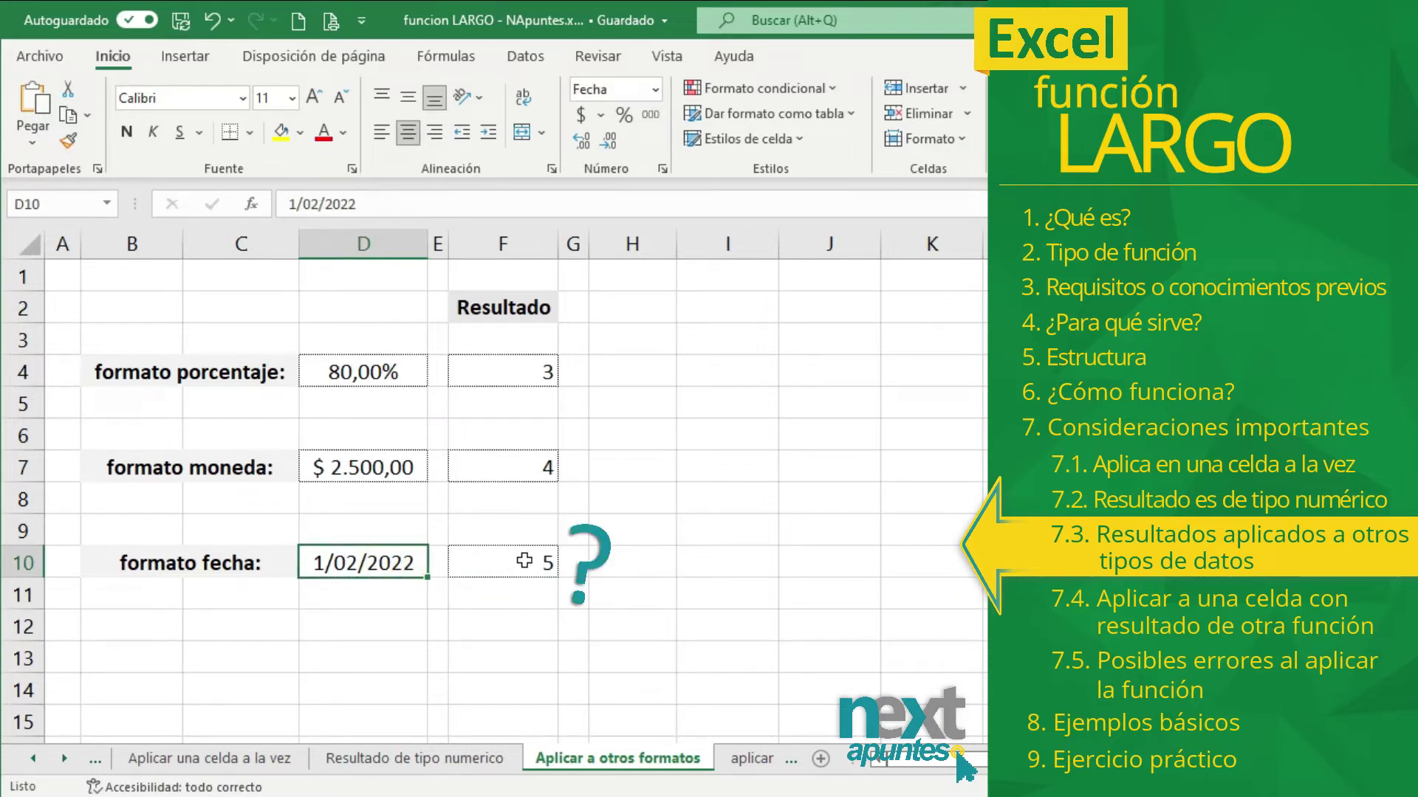
Step: Enter =D10 in H10 to reveal the date's serial value 44593
click(621, 565)
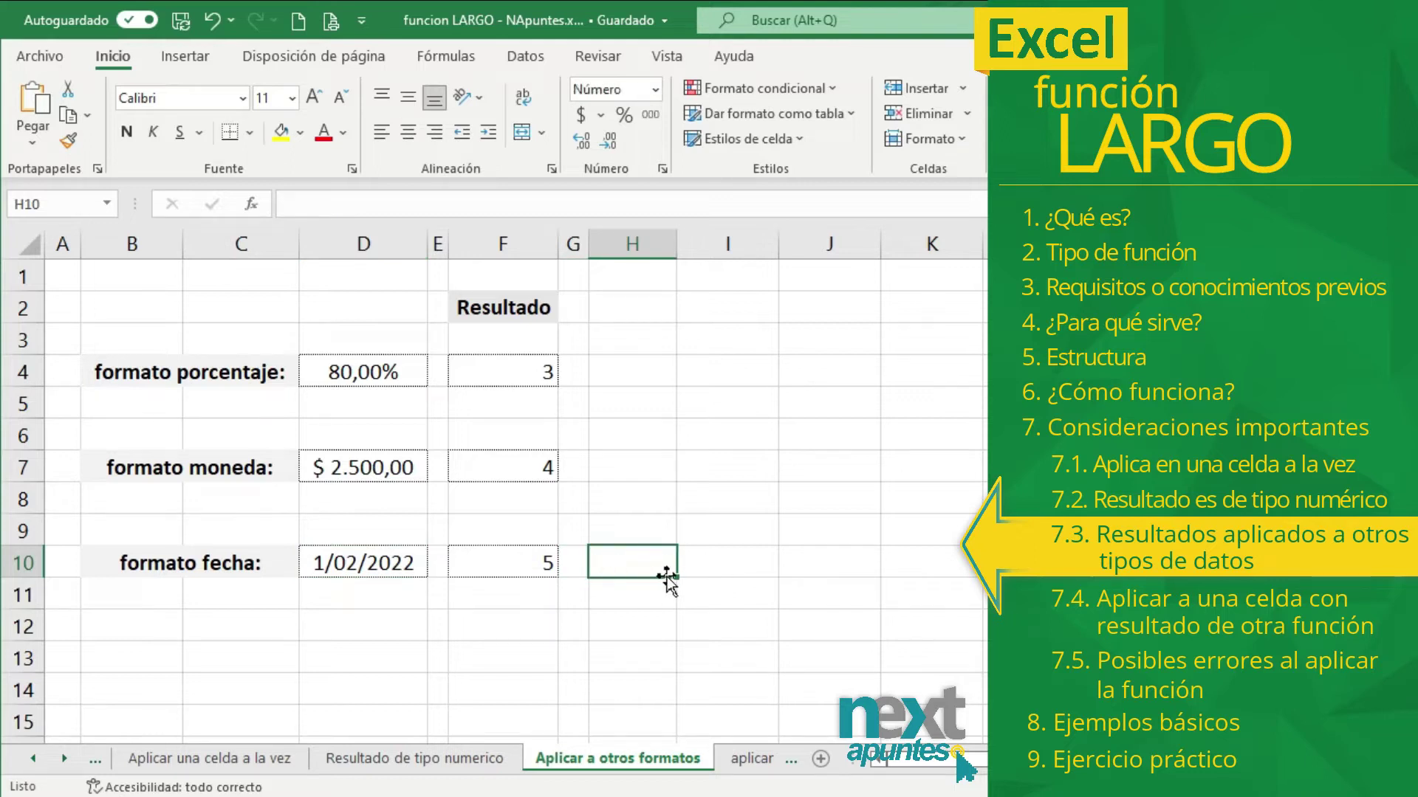
text(=)
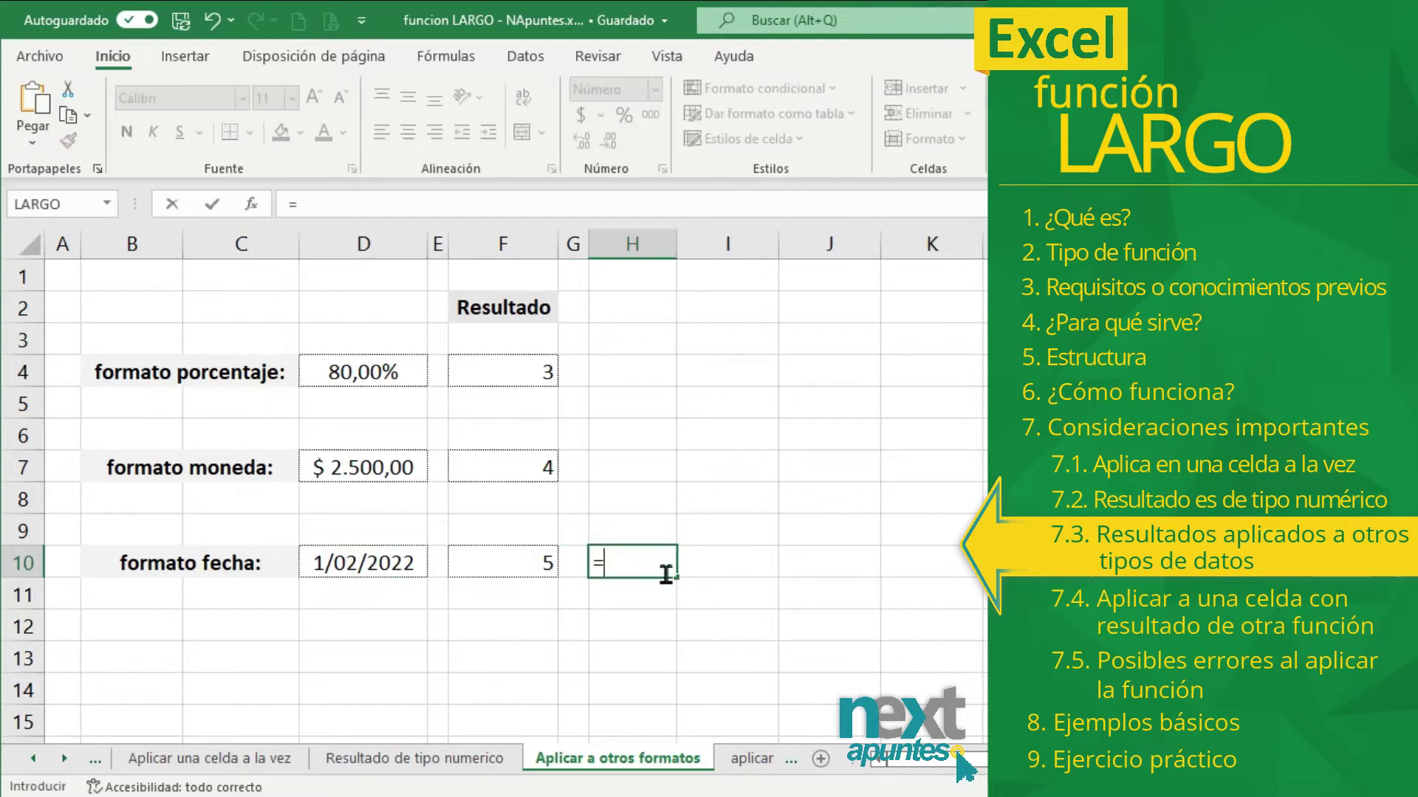
click(377, 569)
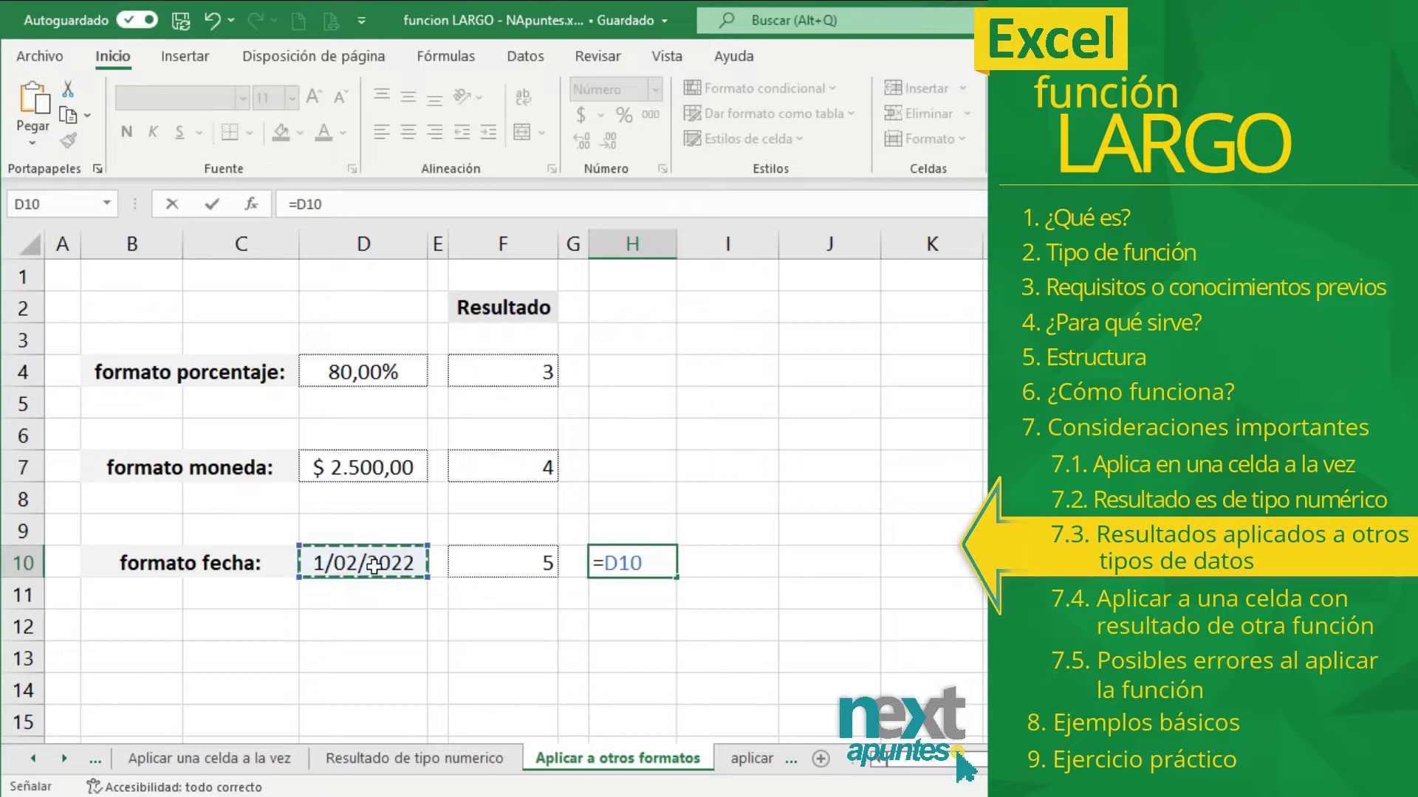
key(Return)
Step: Compare F10's length result with the 44593 serial value in H10
click(539, 561)
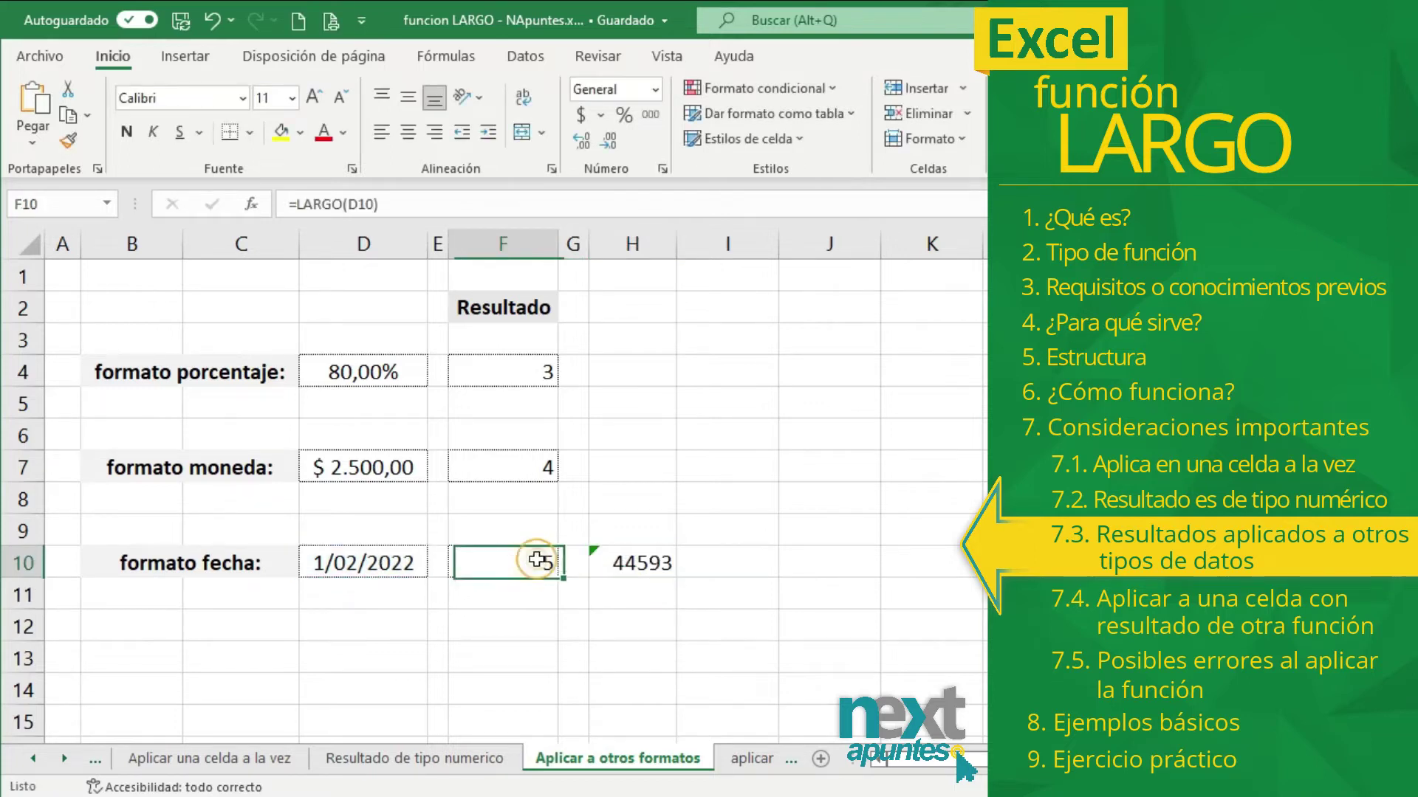
key(Right)
key(Right)
click(541, 560)
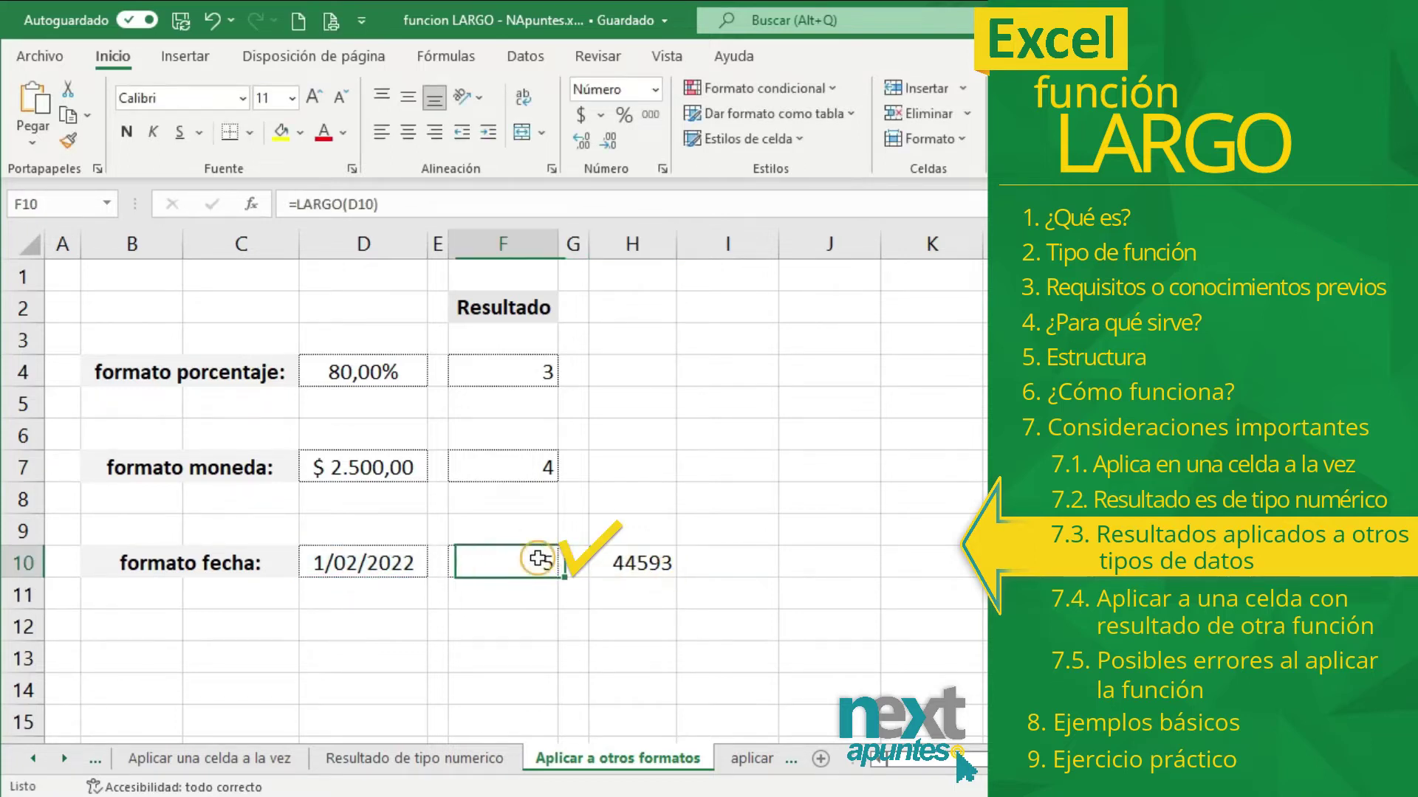
key(Right)
key(Right)
click(524, 567)
click(629, 563)
click(532, 561)
click(624, 564)
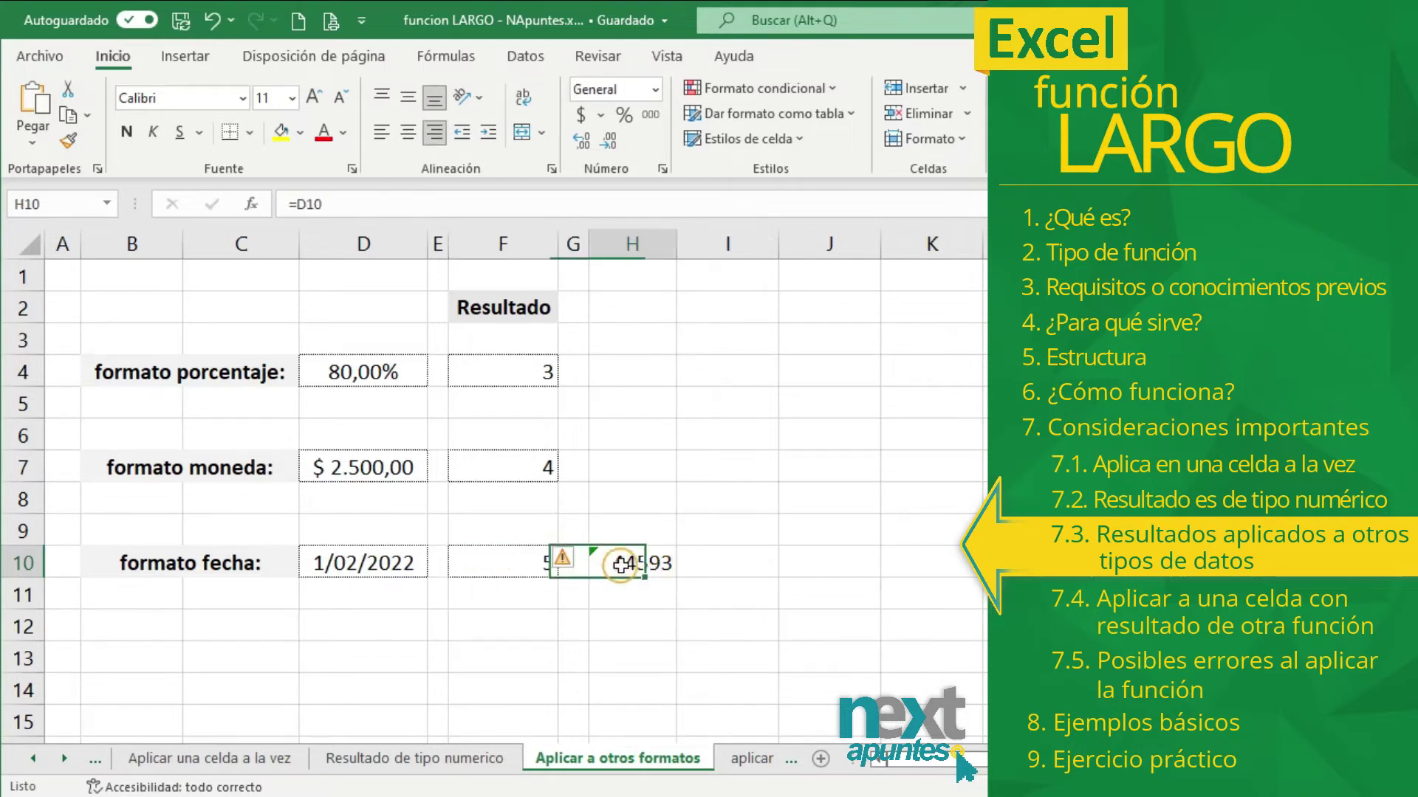
click(545, 563)
click(636, 567)
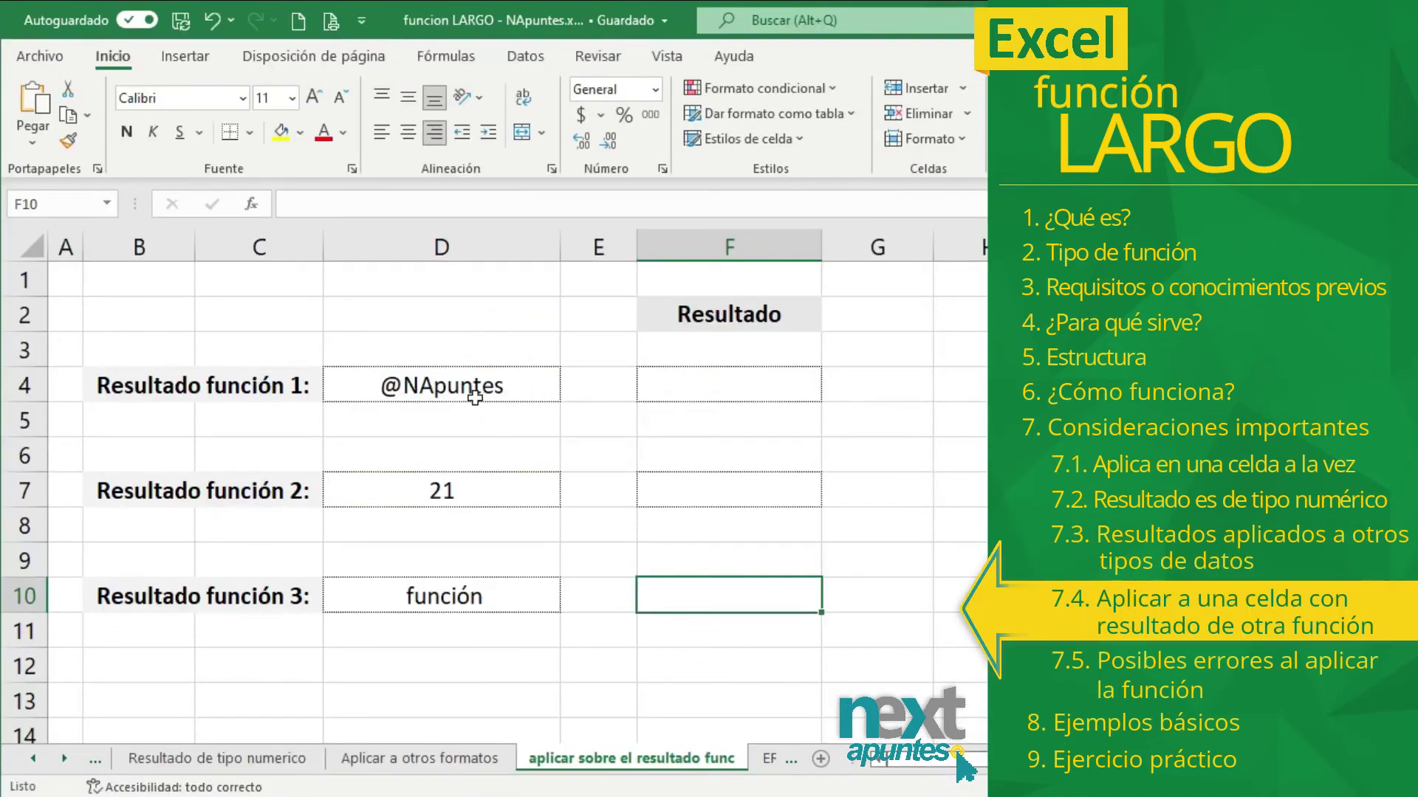
click(475, 395)
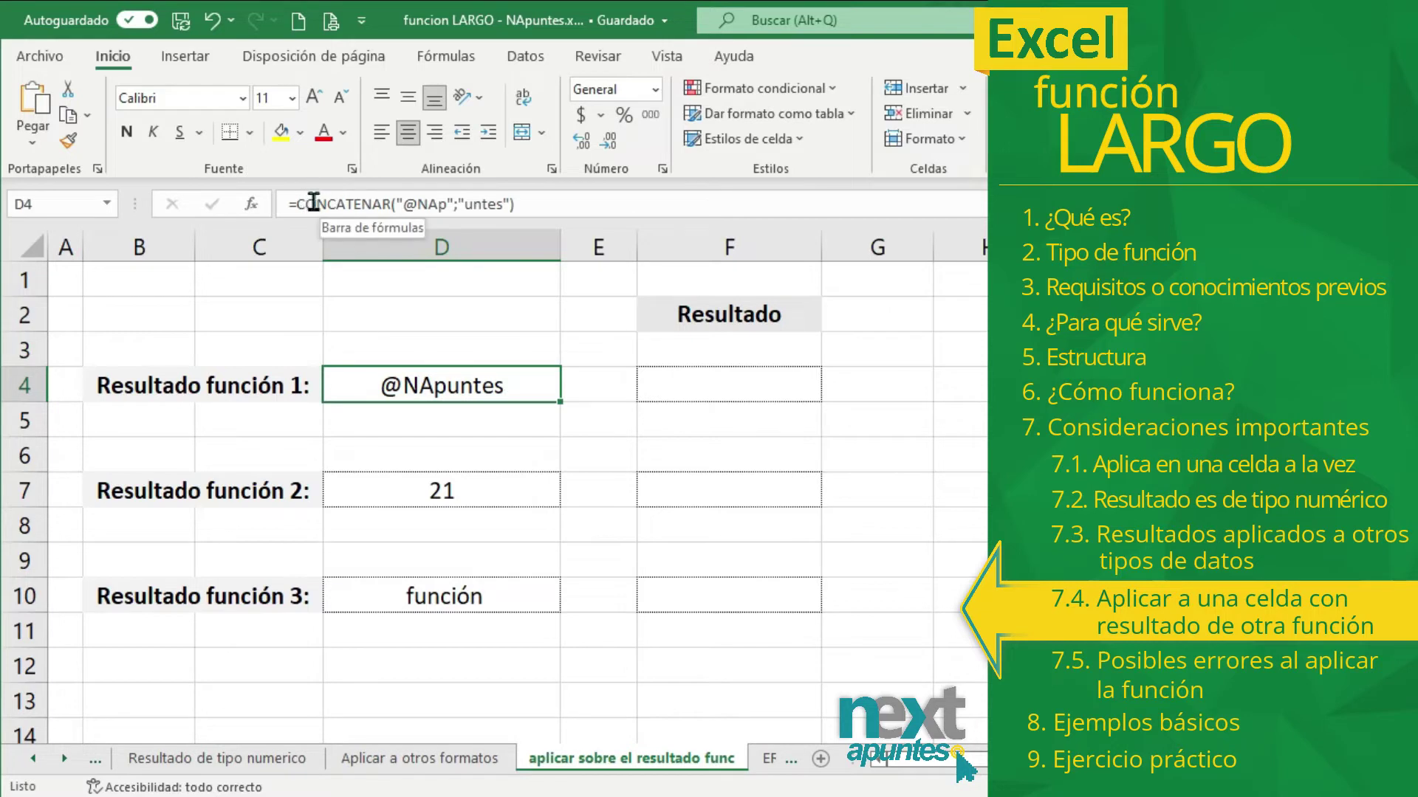
click(531, 196)
click(359, 200)
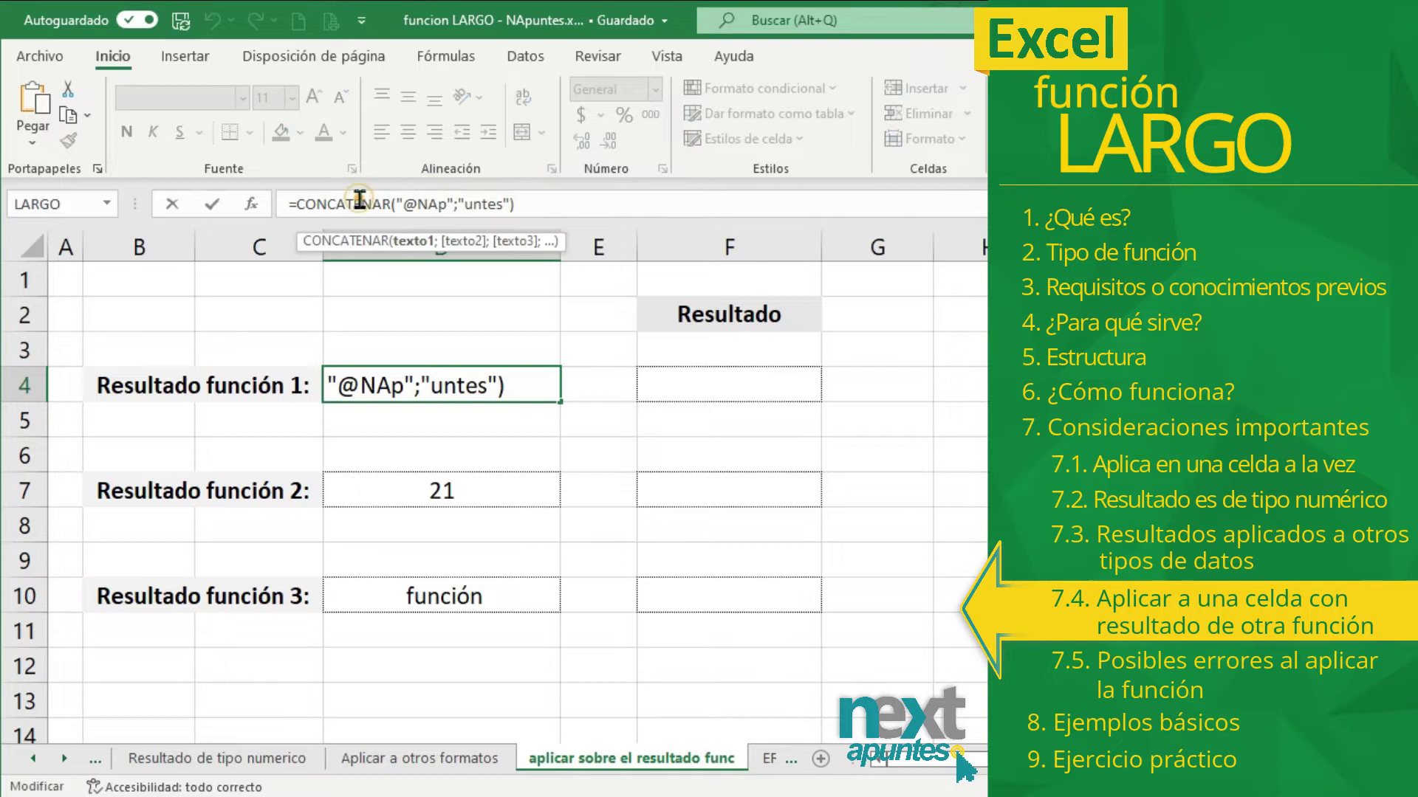
click(316, 204)
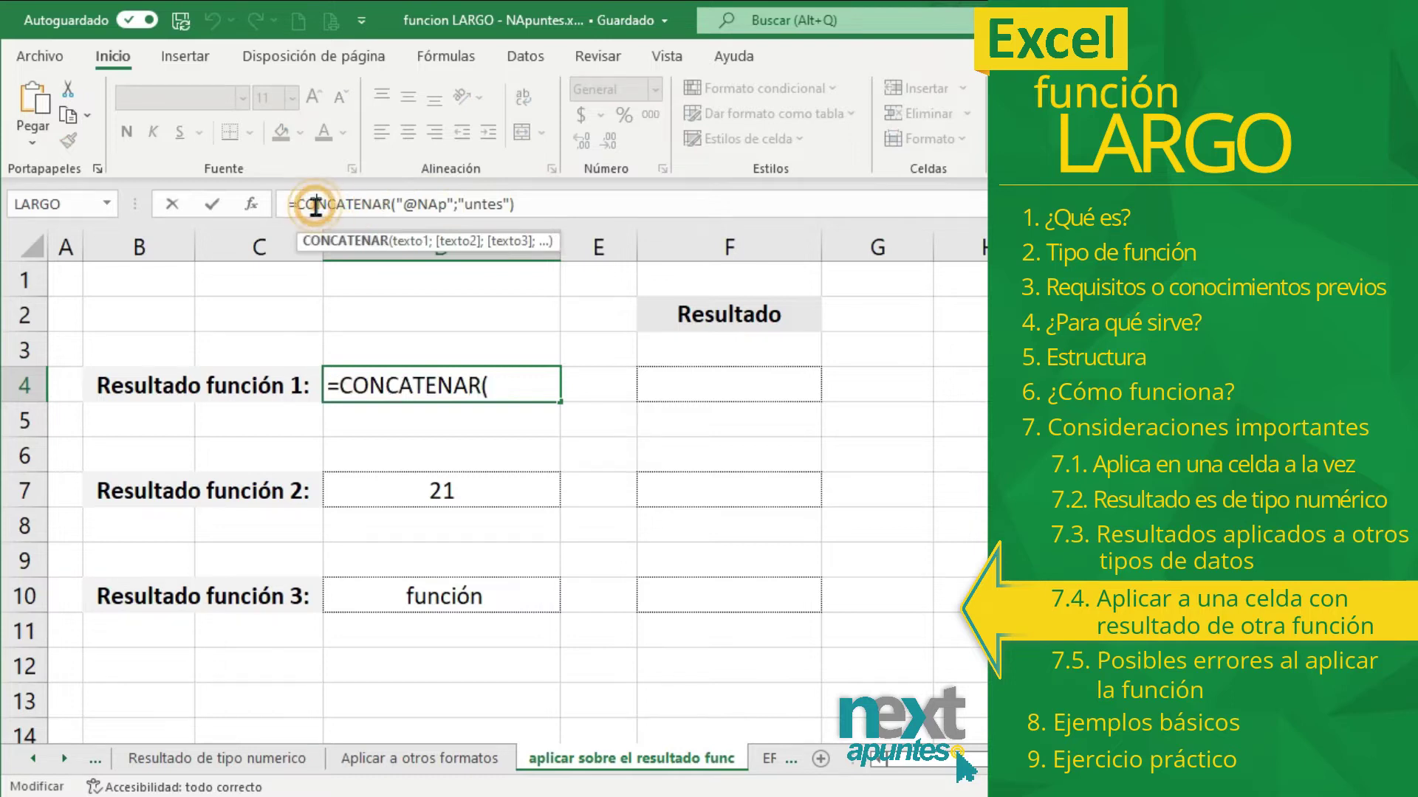
click(435, 383)
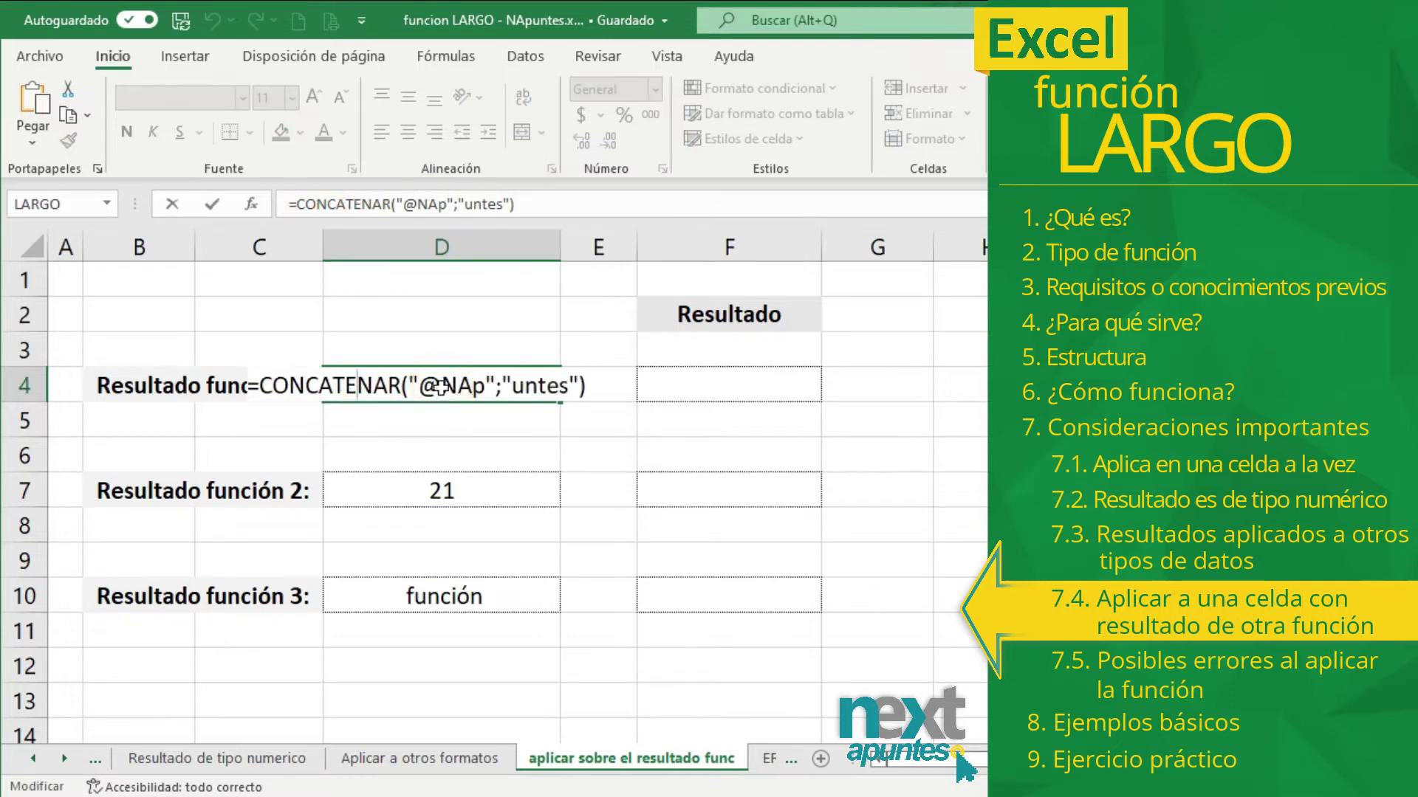
key(Return)
click(440, 387)
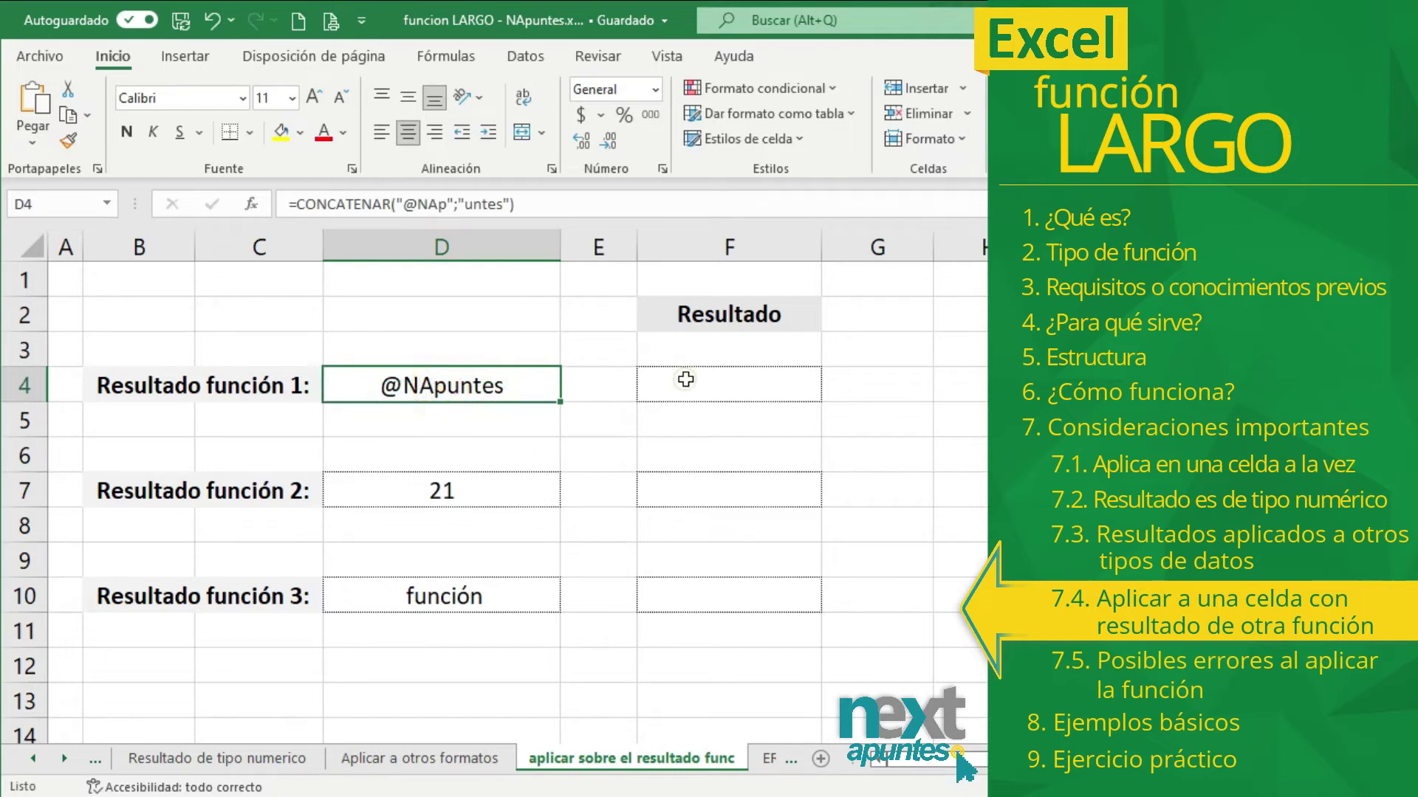
Step: Enter =LARGO(D4) in F4, which returns 9
click(684, 379)
text(=LAR)
key(Tab)
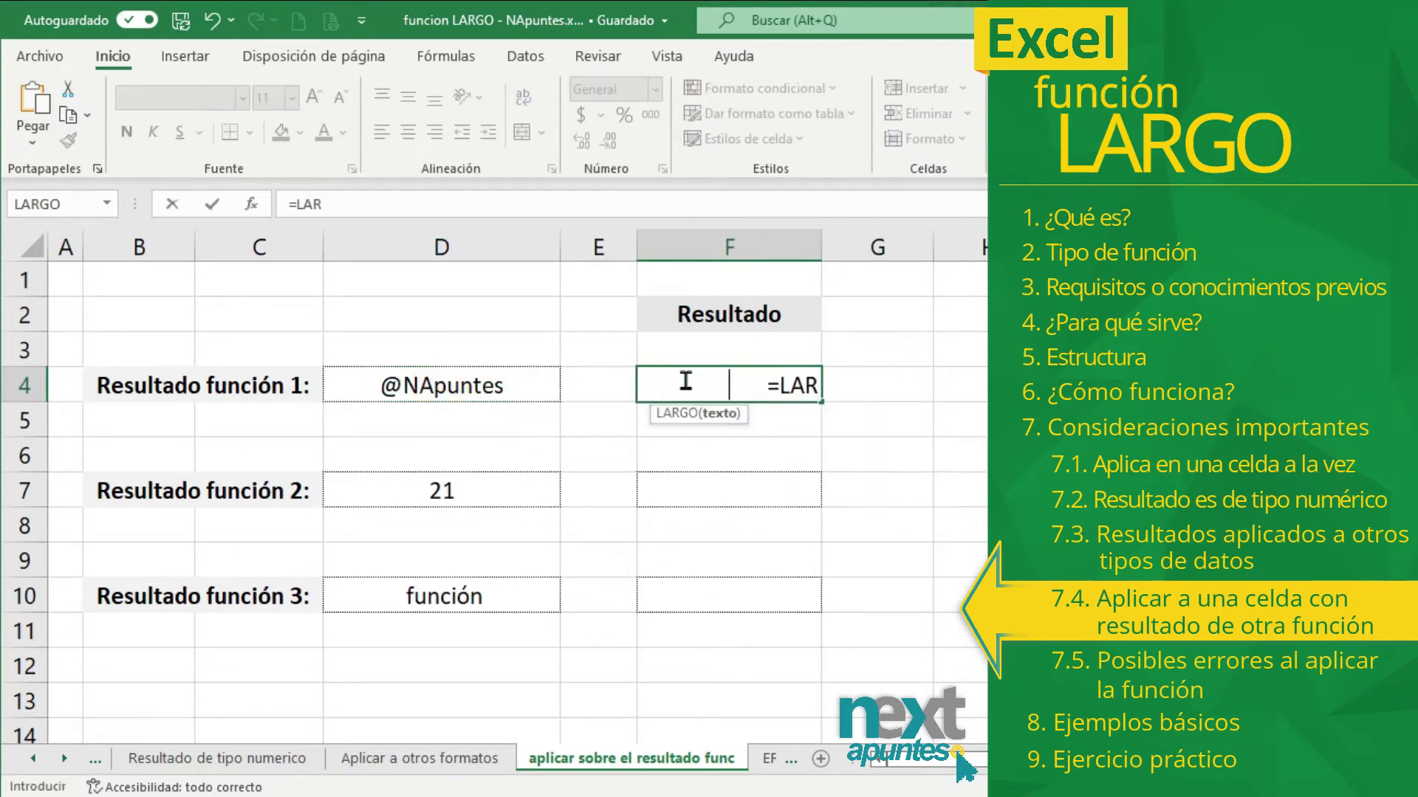
click(481, 390)
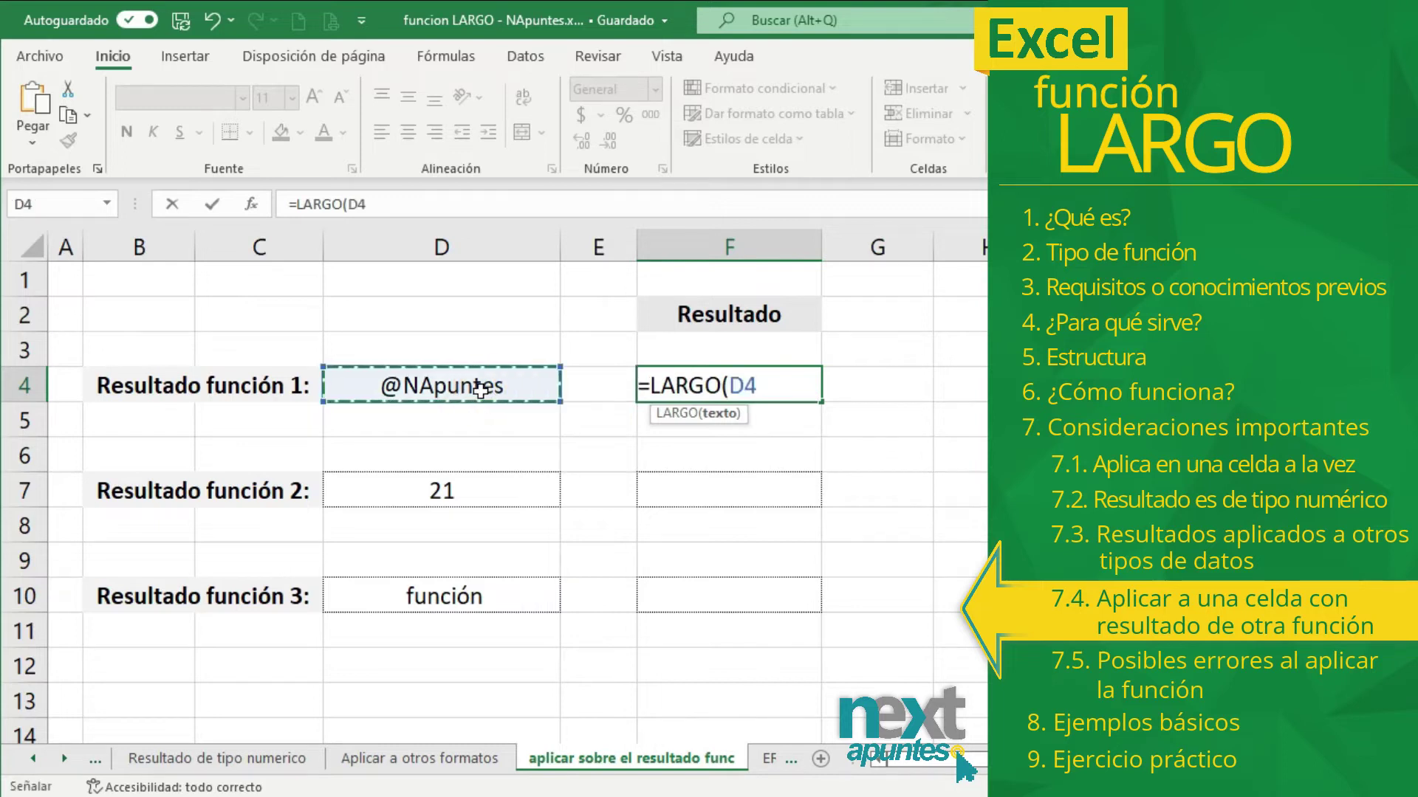
text())
key(Return)
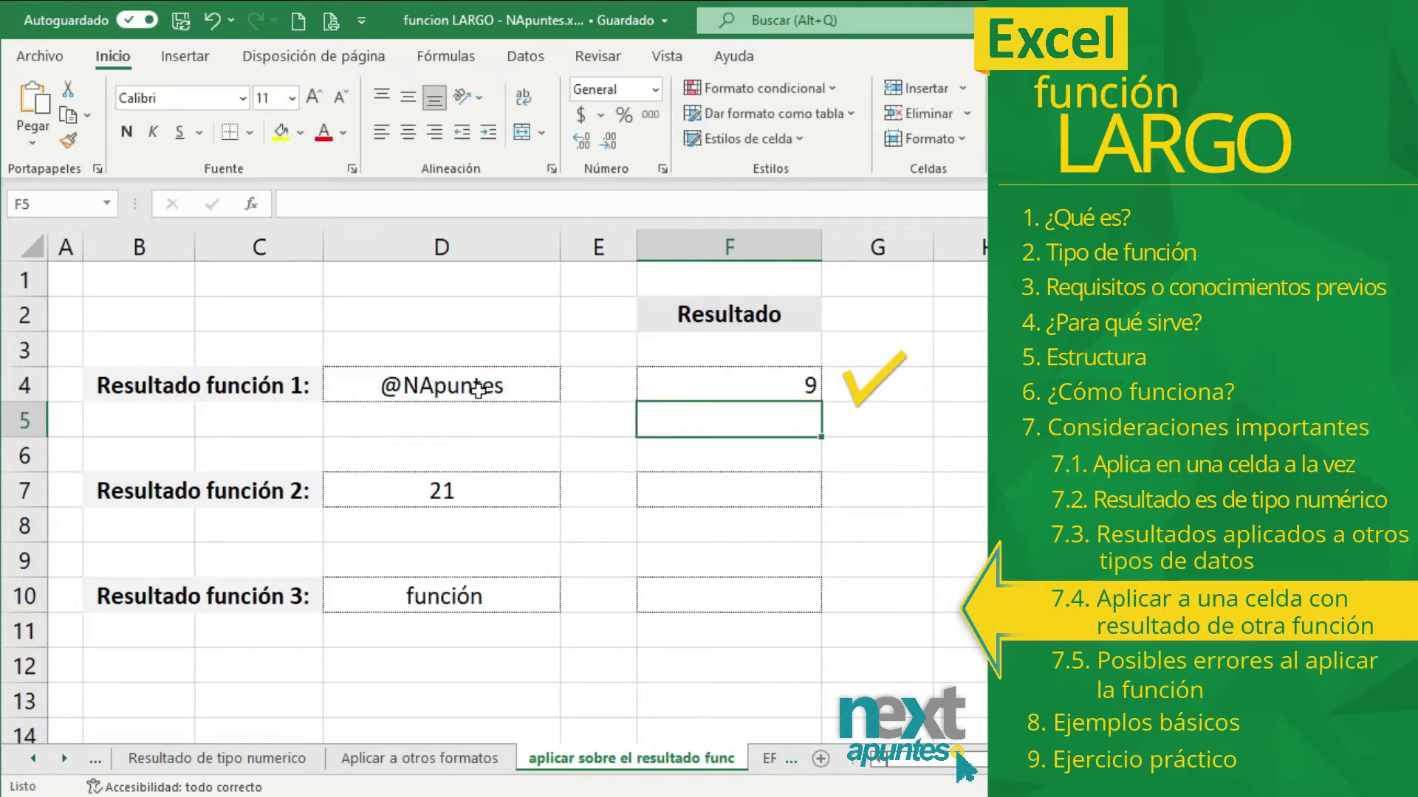
click(730, 380)
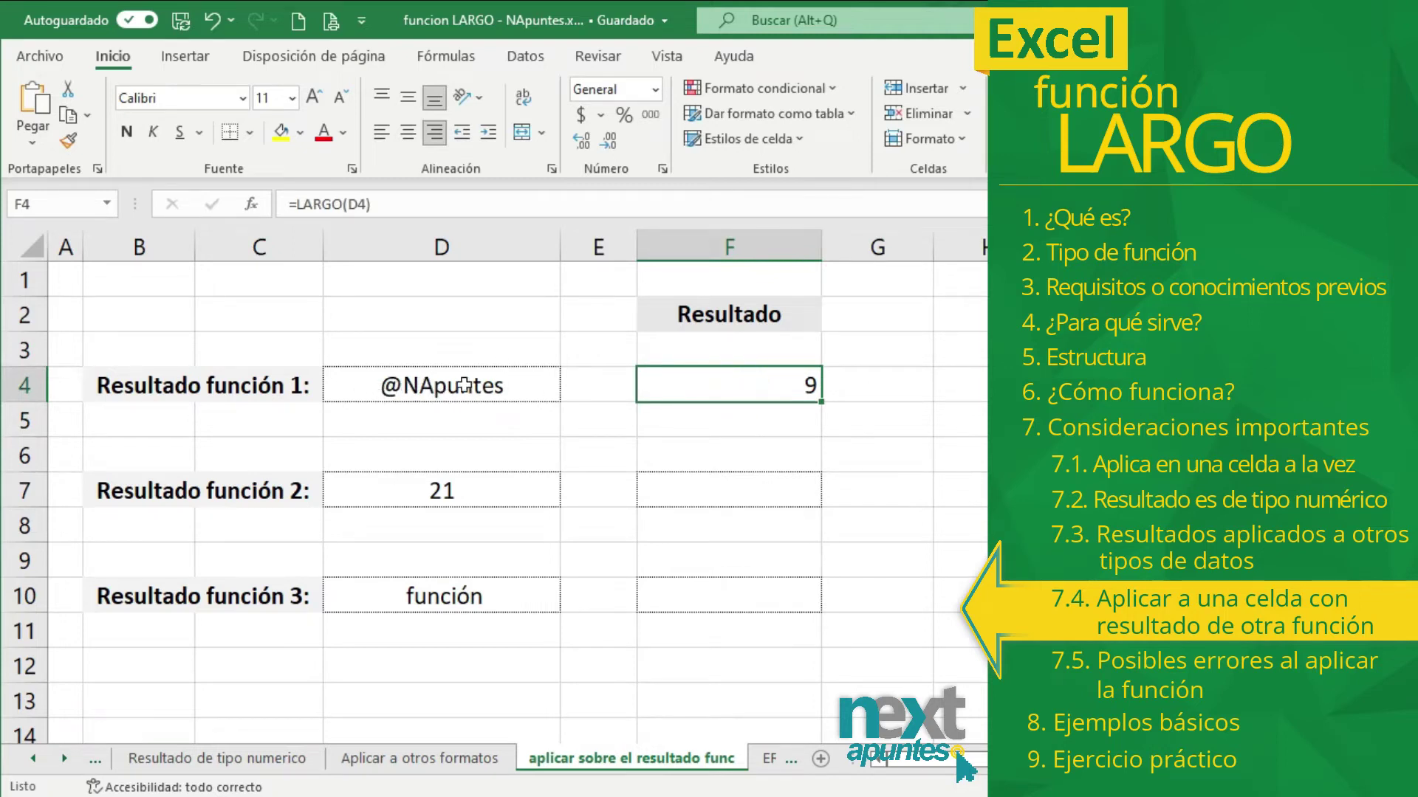
click(675, 494)
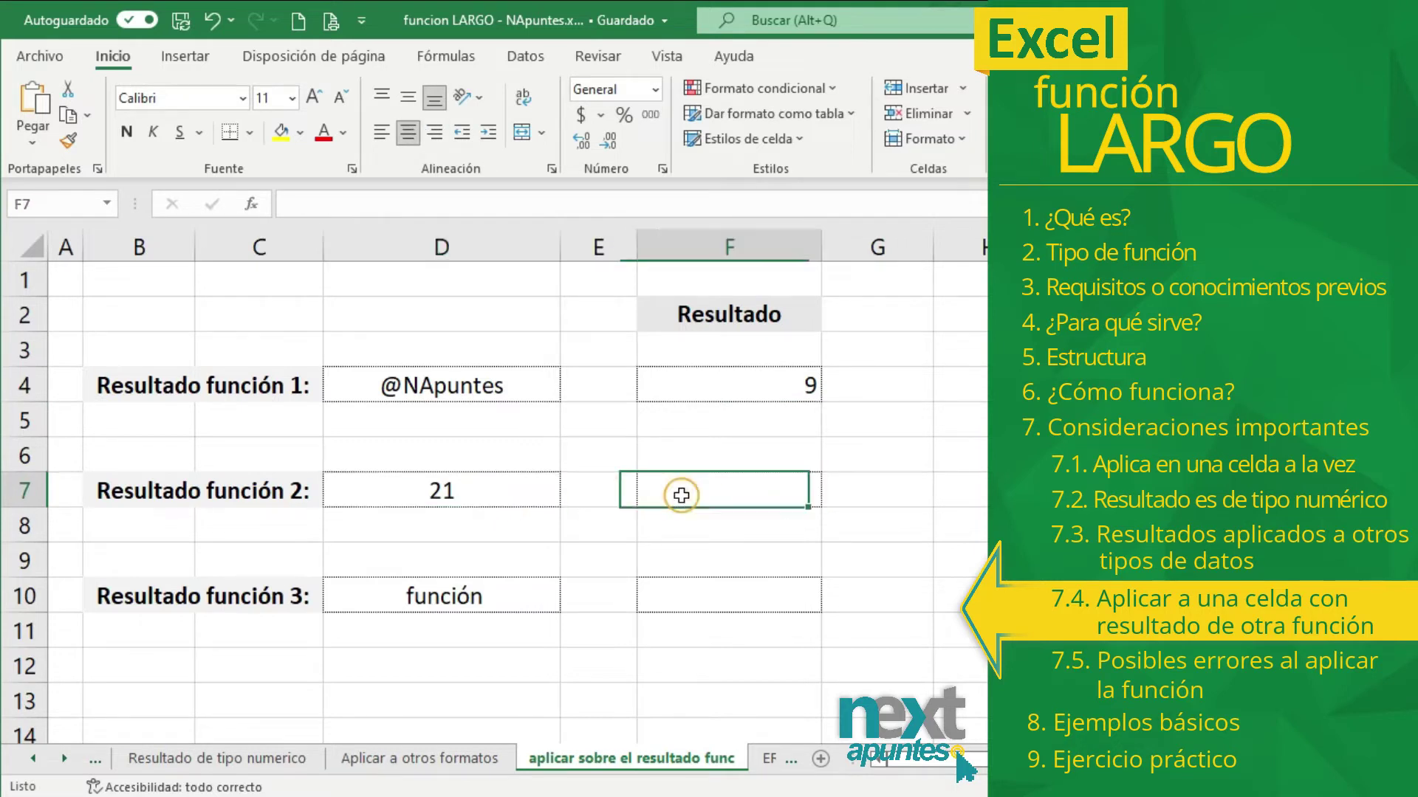
Step: Enter =LARGO(D7) in F7, returning 2 for D7's calculated 21
click(447, 493)
click(696, 490)
text(=LARGO()
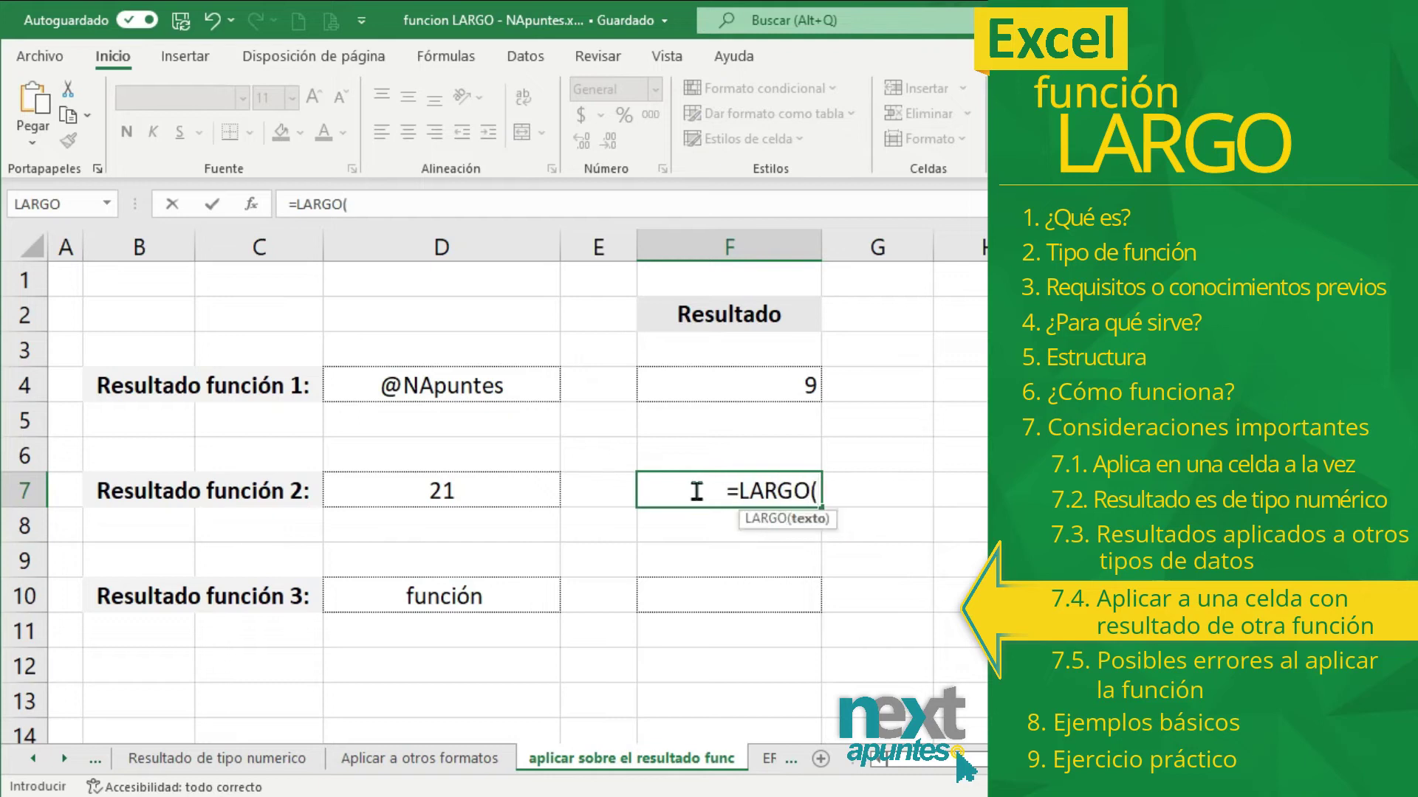
click(458, 490)
key(Return)
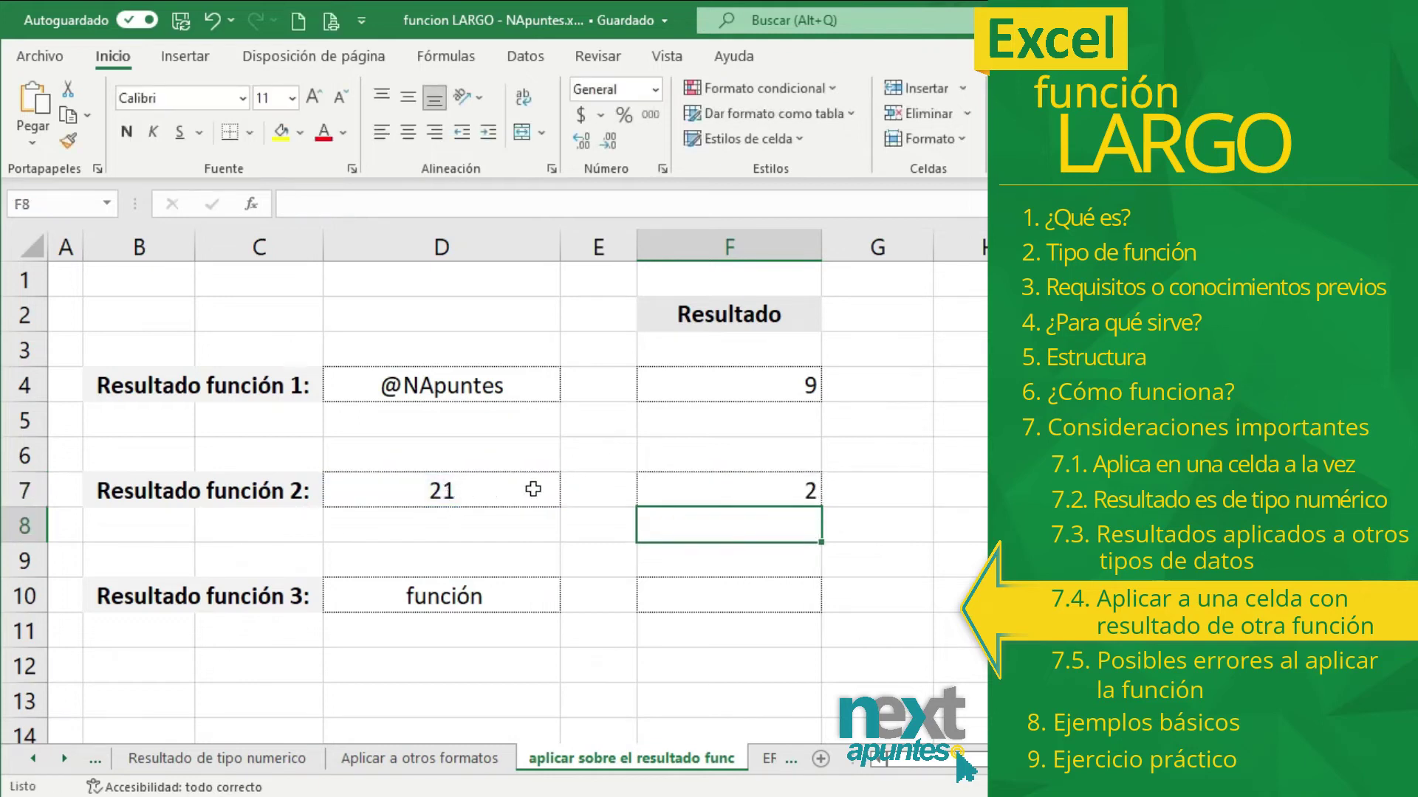
click(672, 487)
click(497, 486)
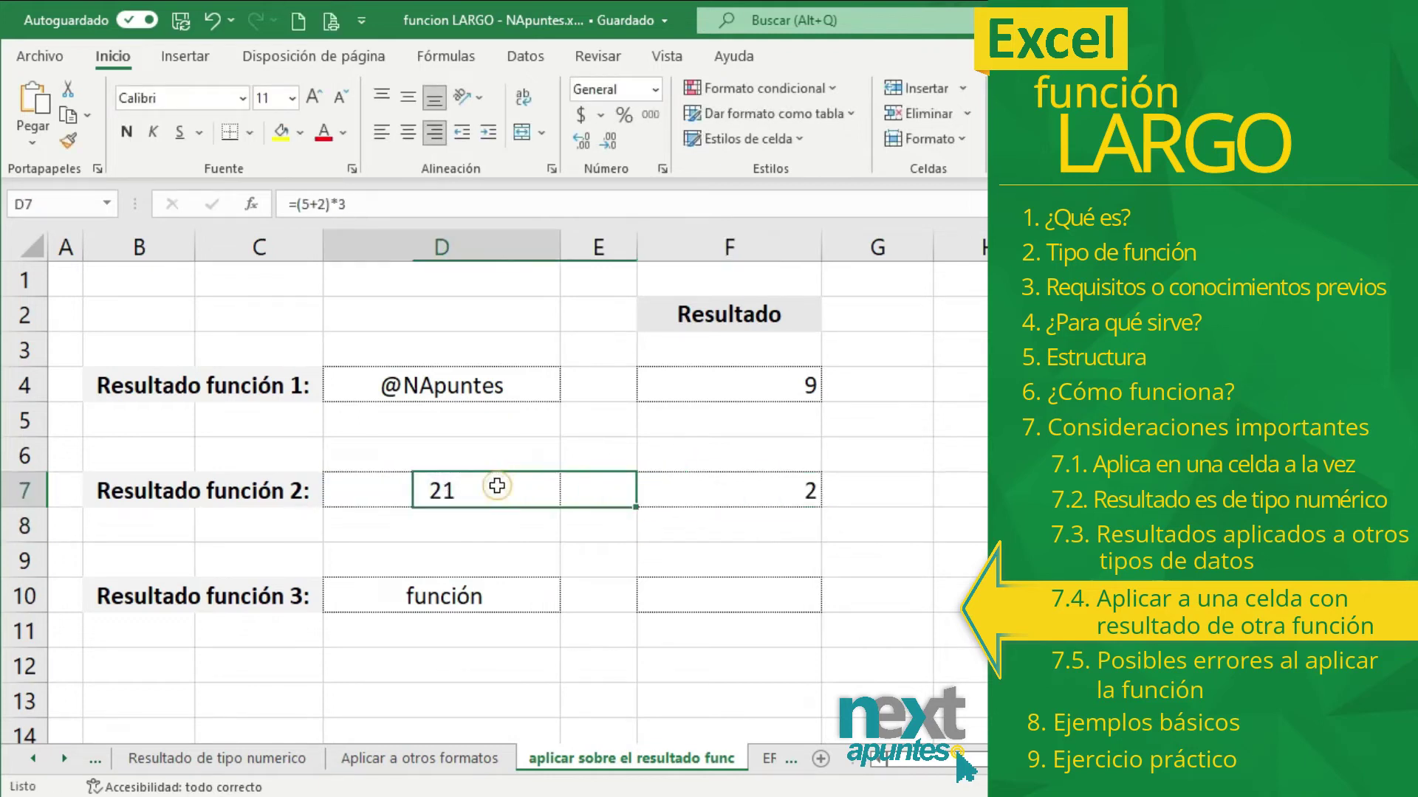
click(648, 494)
click(472, 481)
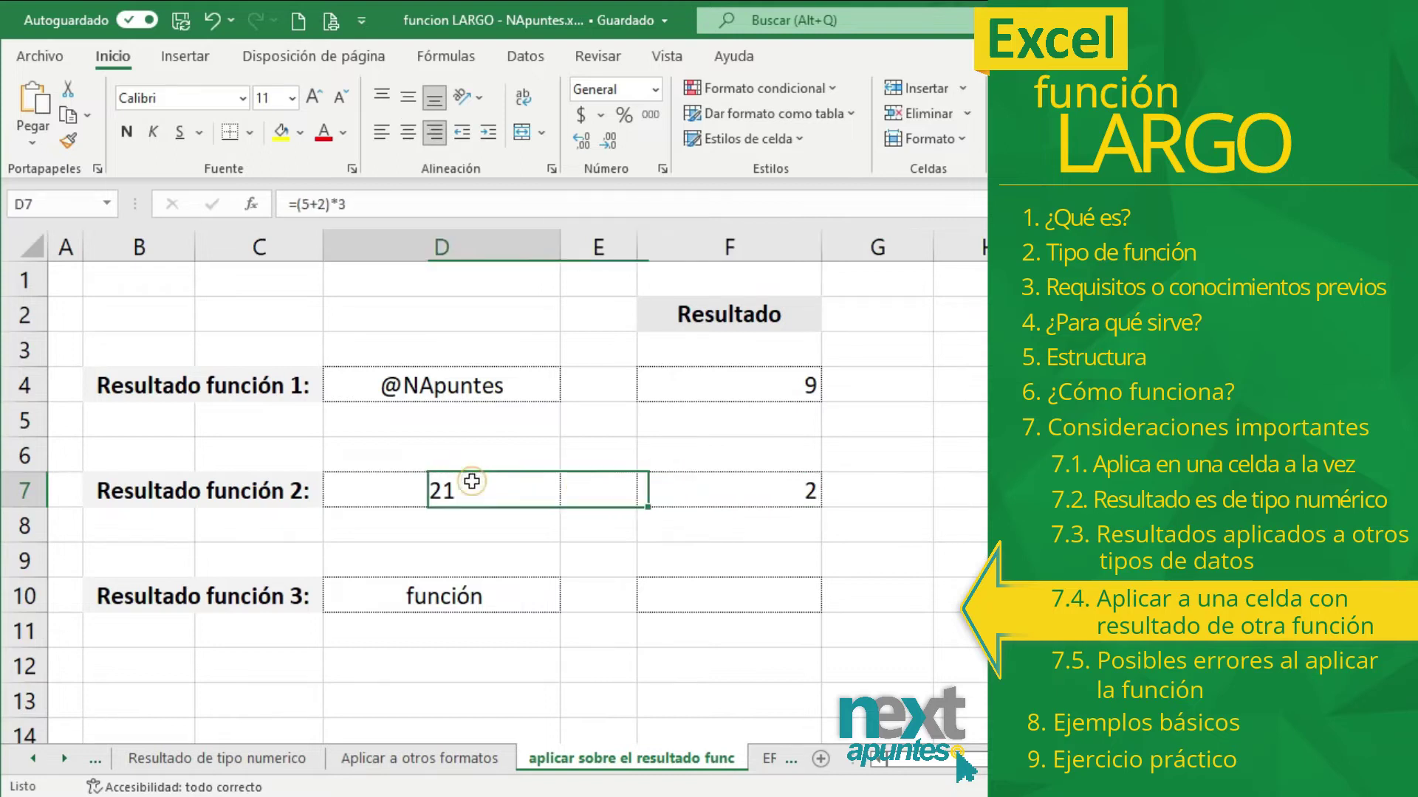
click(666, 478)
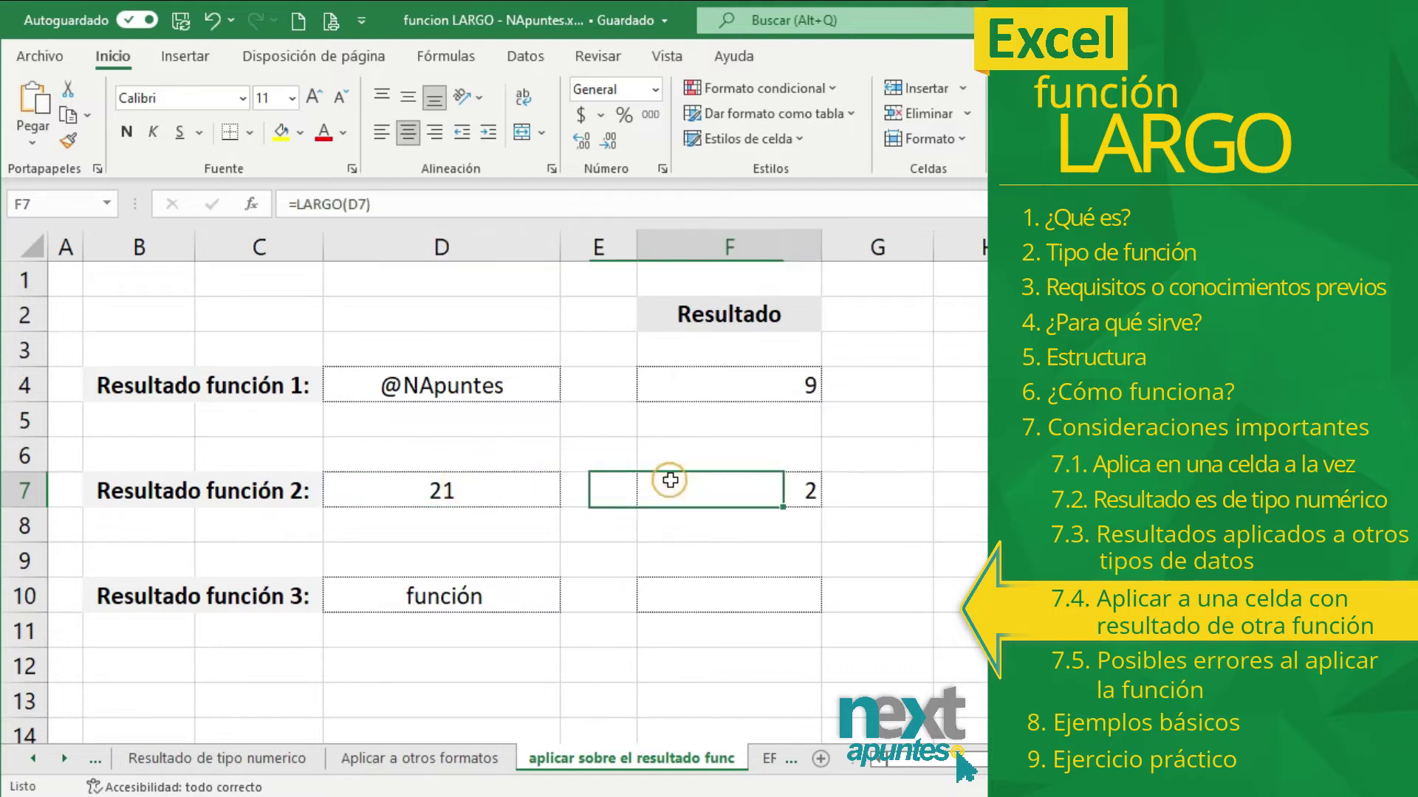
Step: Enter =LARGO(D10) in F10, returning 8 for D10's EXTRAE result
click(529, 602)
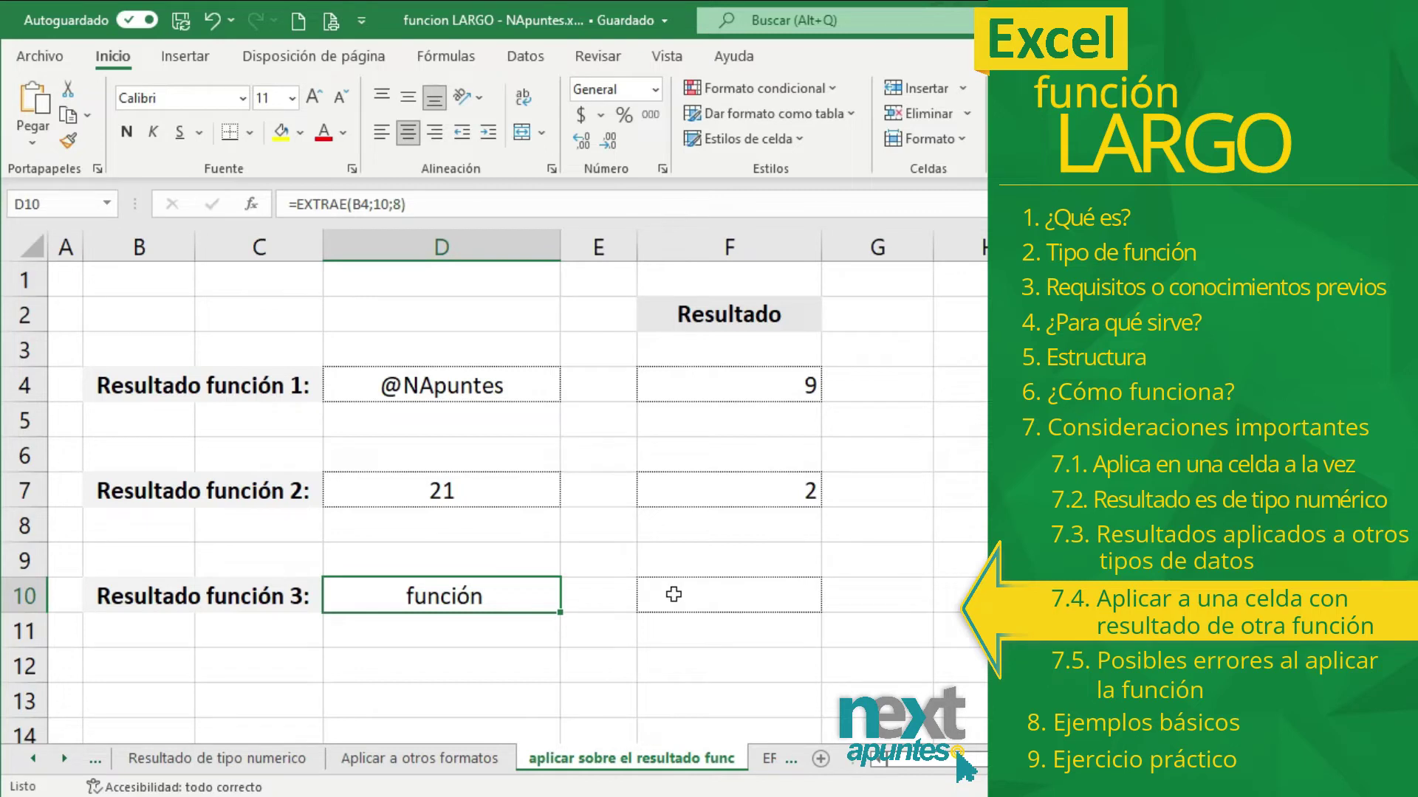
click(674, 594)
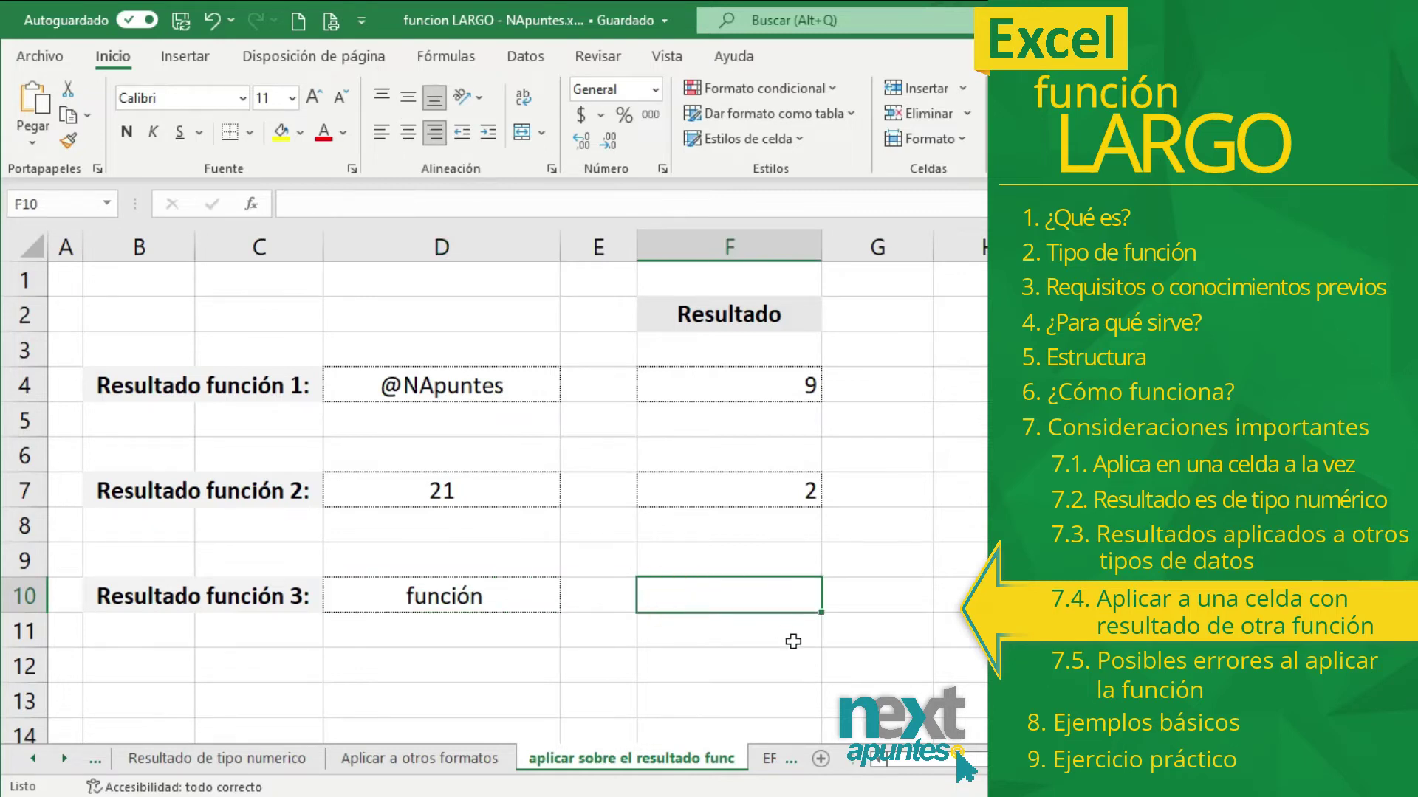
text(=LARGO()
click(535, 597)
key(Return)
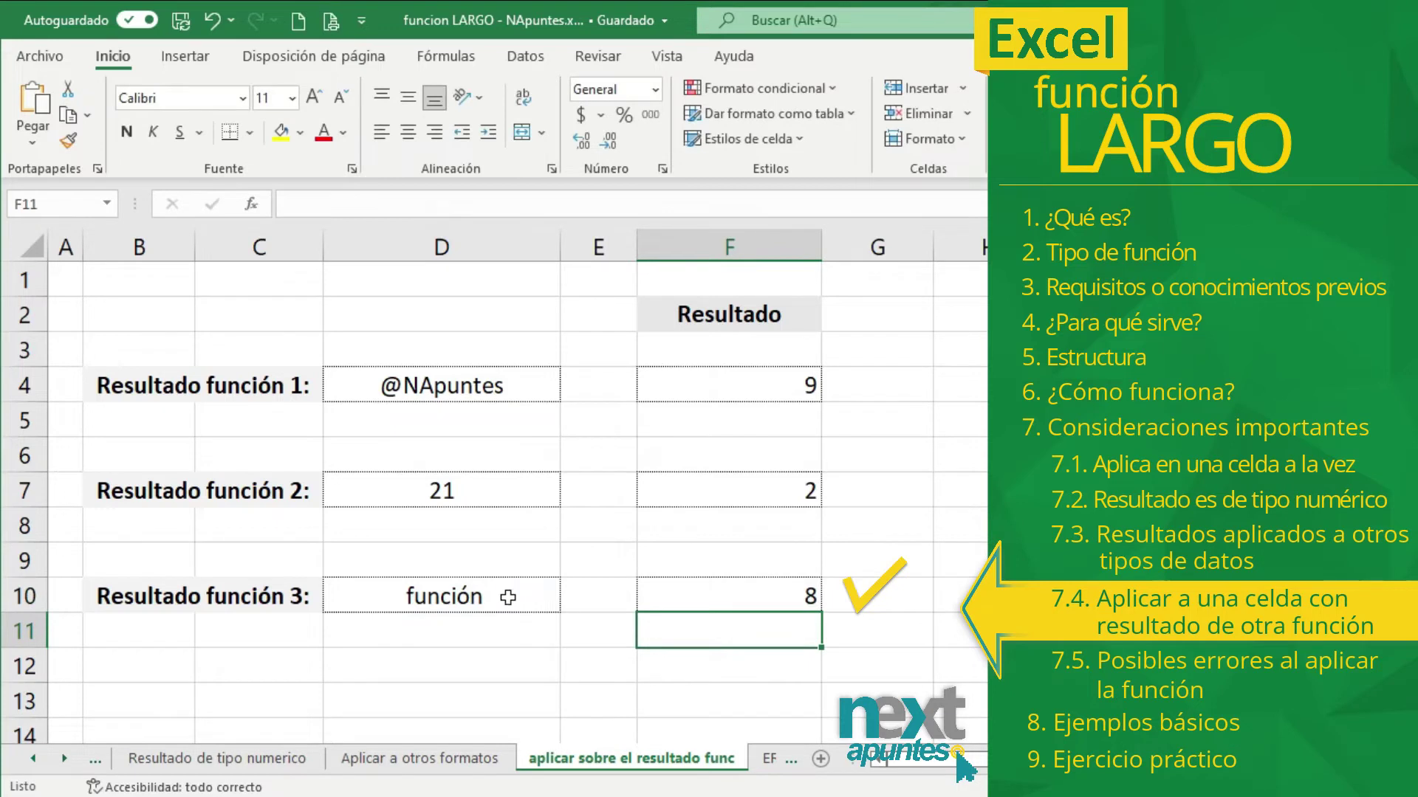
click(535, 596)
click(687, 605)
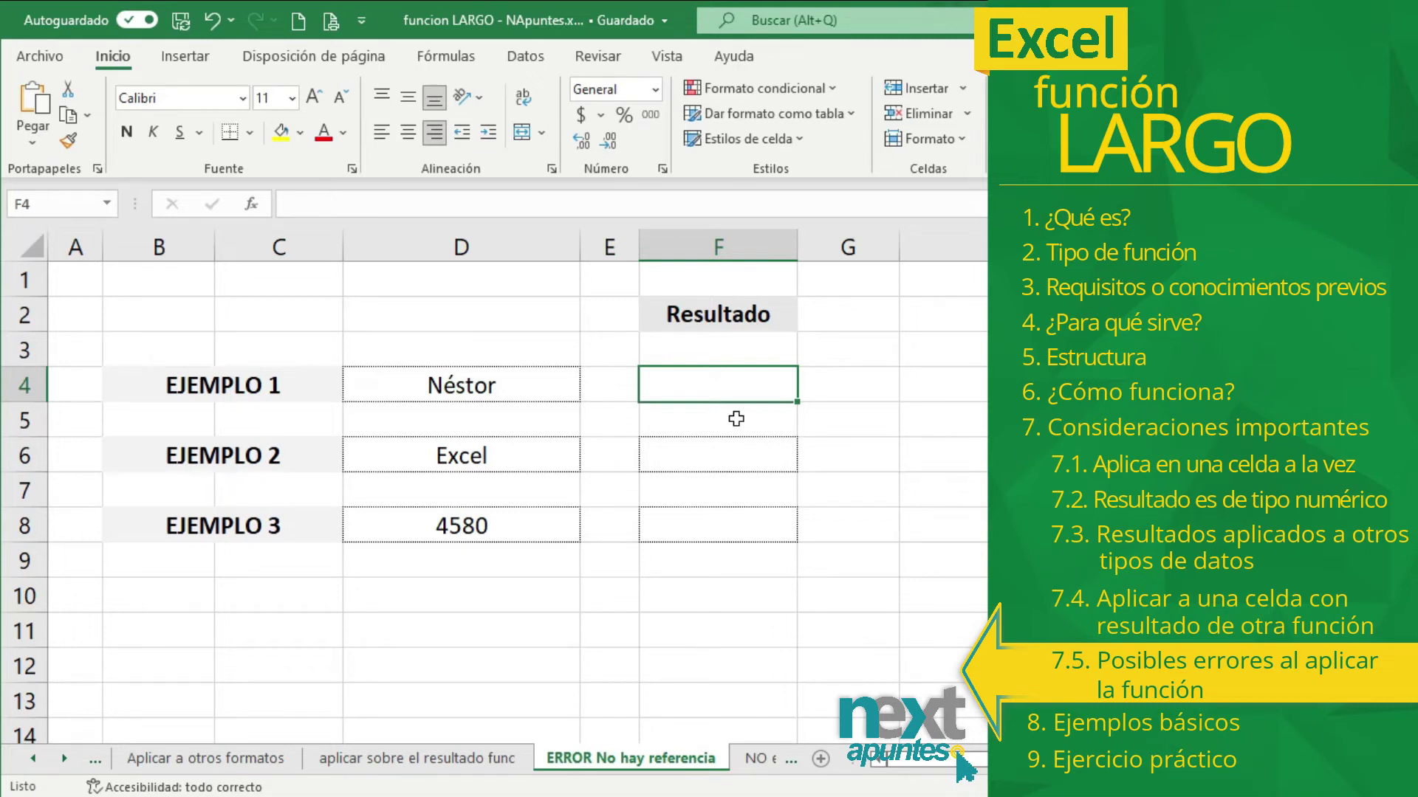
Step: Enter =LARGO(D4), =LARGO(D6) and =LARGO(D8) in F4, F6 and F8, giving 6, 5 and 4
text(=LARGO()
key(Left)
key(Left)
text())
key(Return)
key(Return)
text(=LARGO()
key(Left)
key(Left)
key(Return)
key(Return)
text(=LARGO()
key(Left)
key(Left)
text())
key(Return)
click(691, 382)
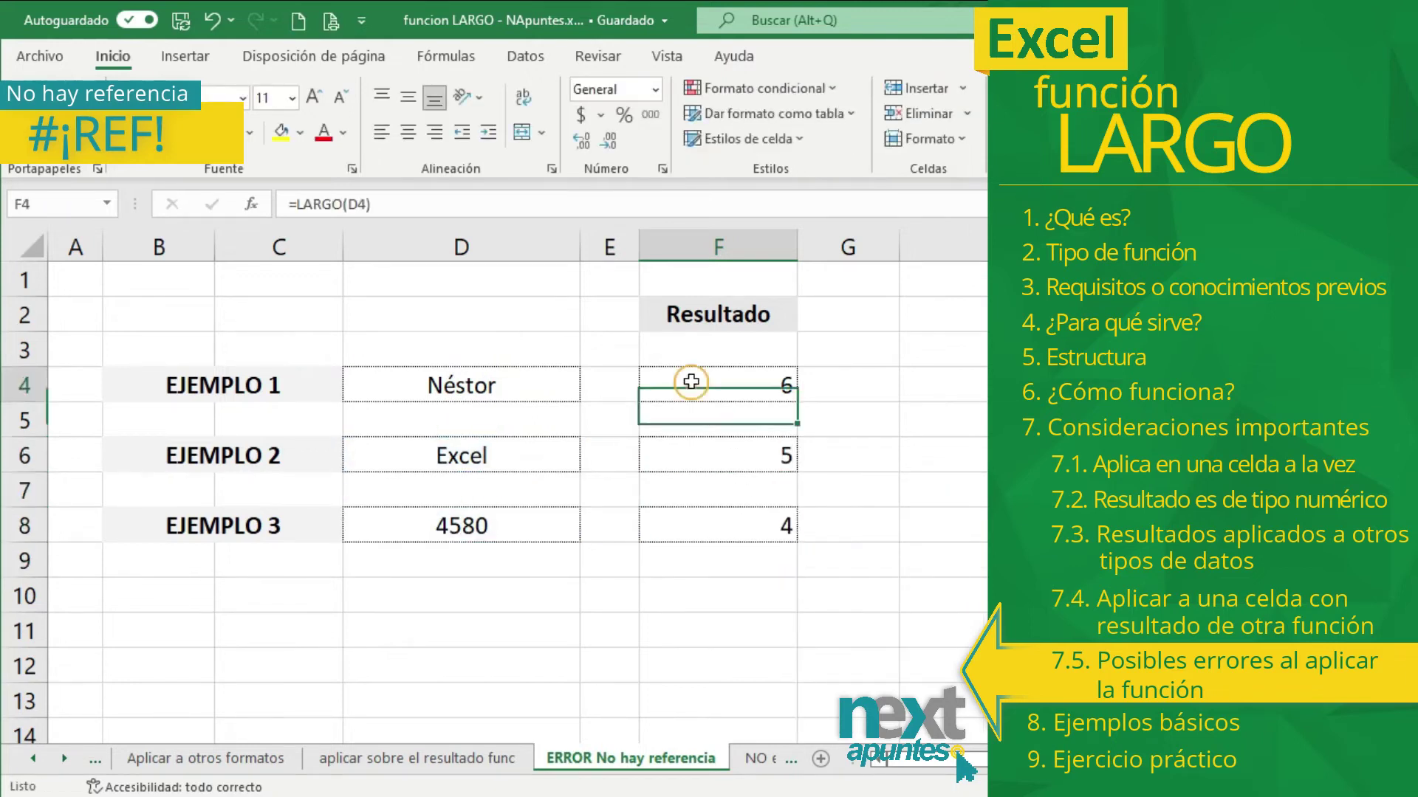
Step: Delete column D so the three length results become #¡REF!
click(461, 247)
key(ctrl+minus)
click(495, 382)
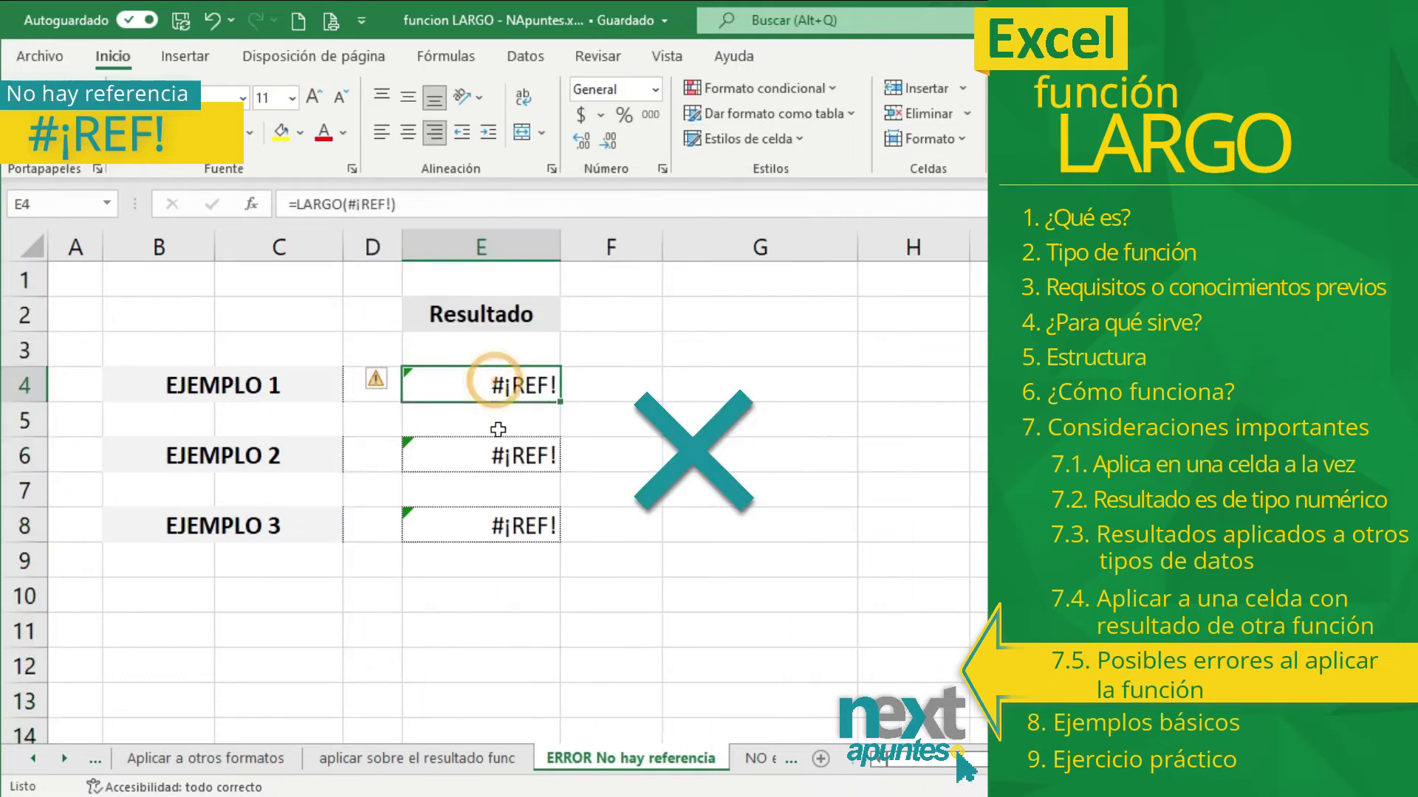
click(498, 456)
click(504, 524)
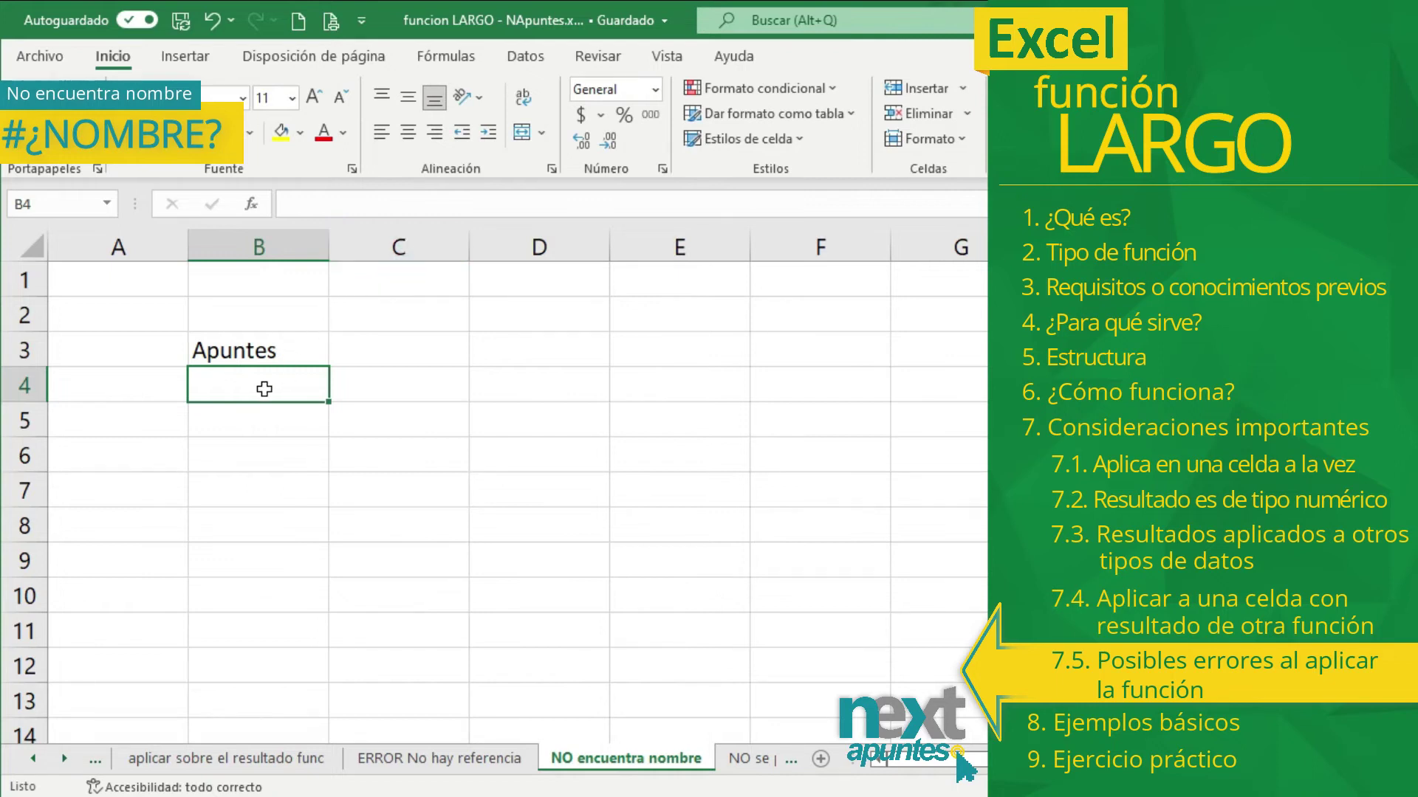
Step: Enter the misspelled =LAGO(B3) in C3, producing #¿NOMBRE?
click(314, 351)
click(388, 351)
text(=LAGO)
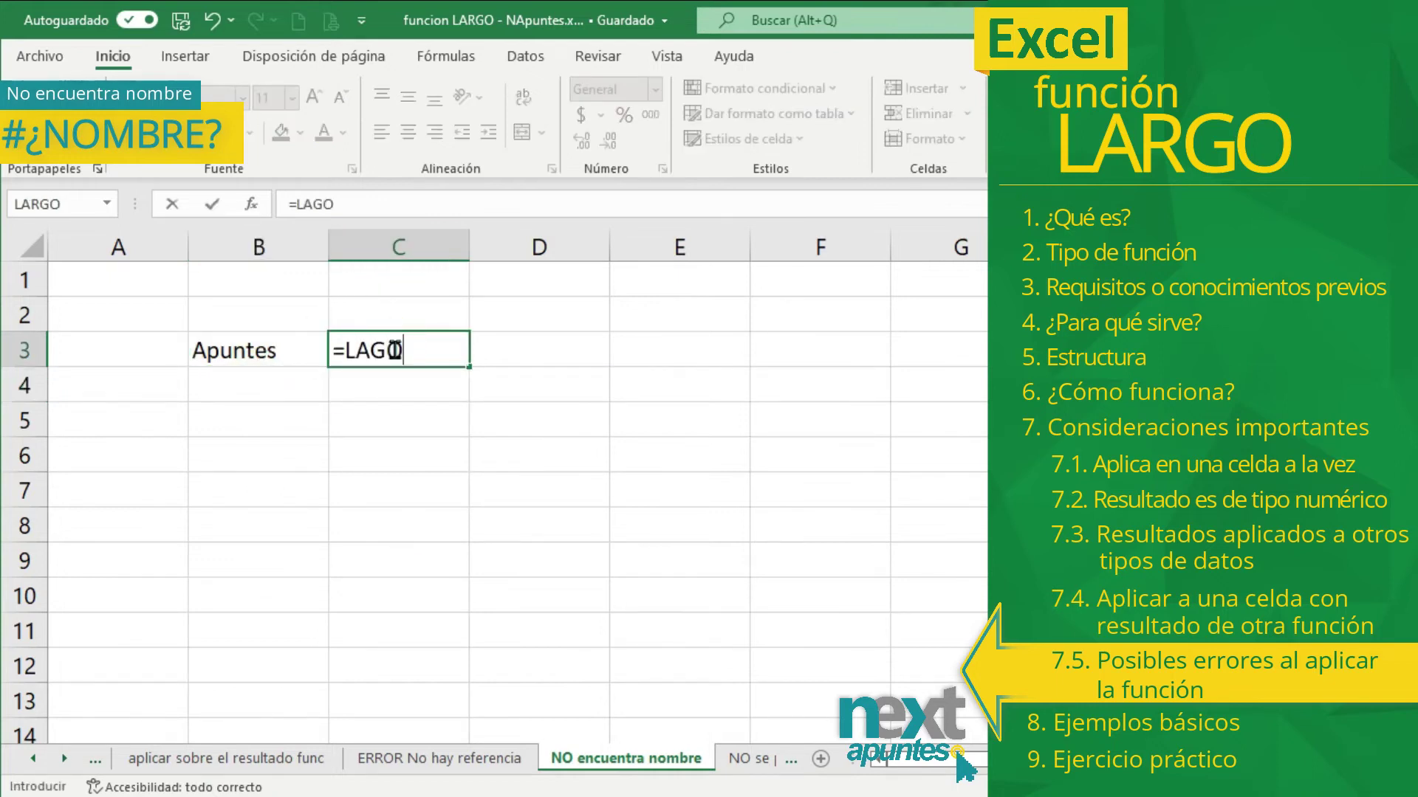
text(()
click(261, 353)
text())
key(Return)
click(353, 352)
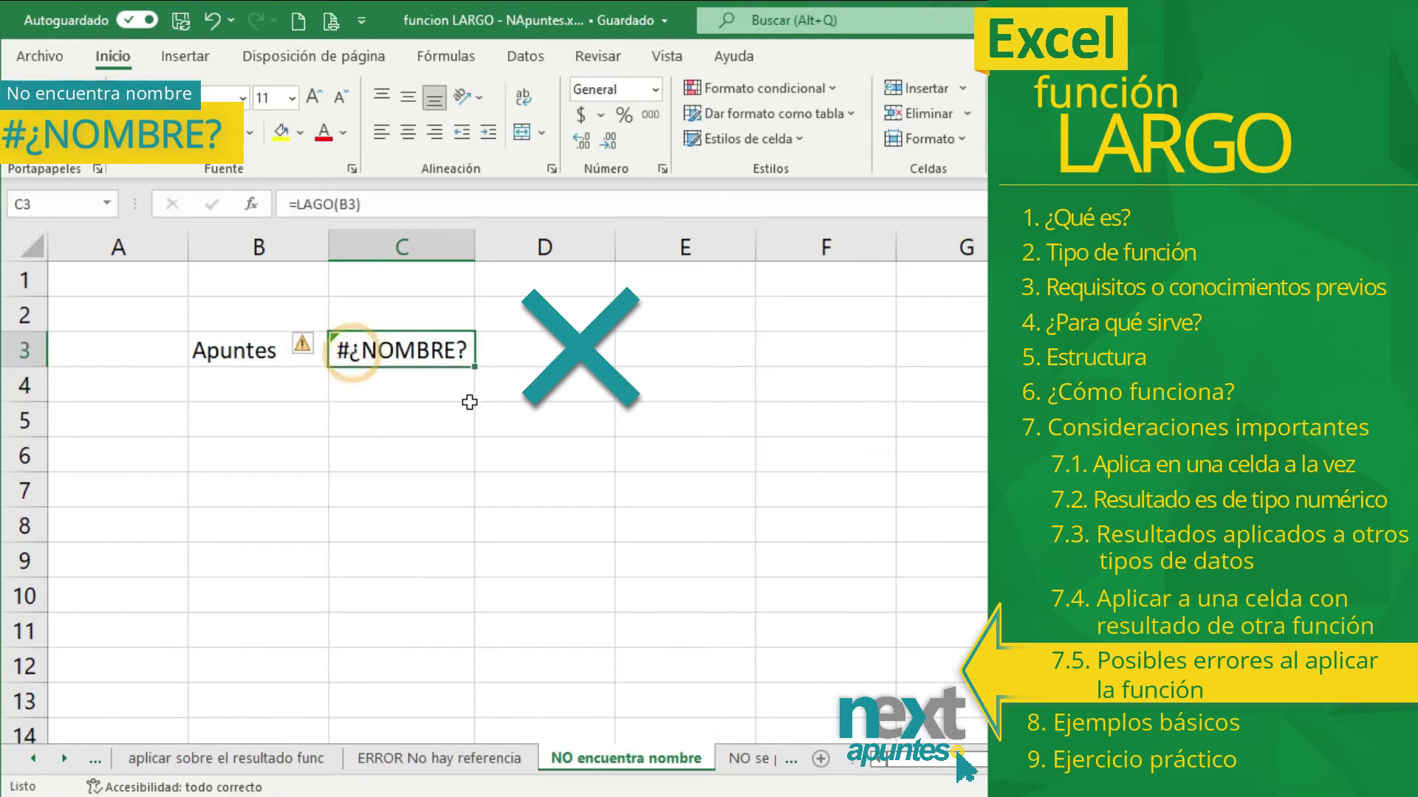
Step: Clear C3 and enter a malformed LARGO formula, which also returns #¿NOMBRE?
key(Delete)
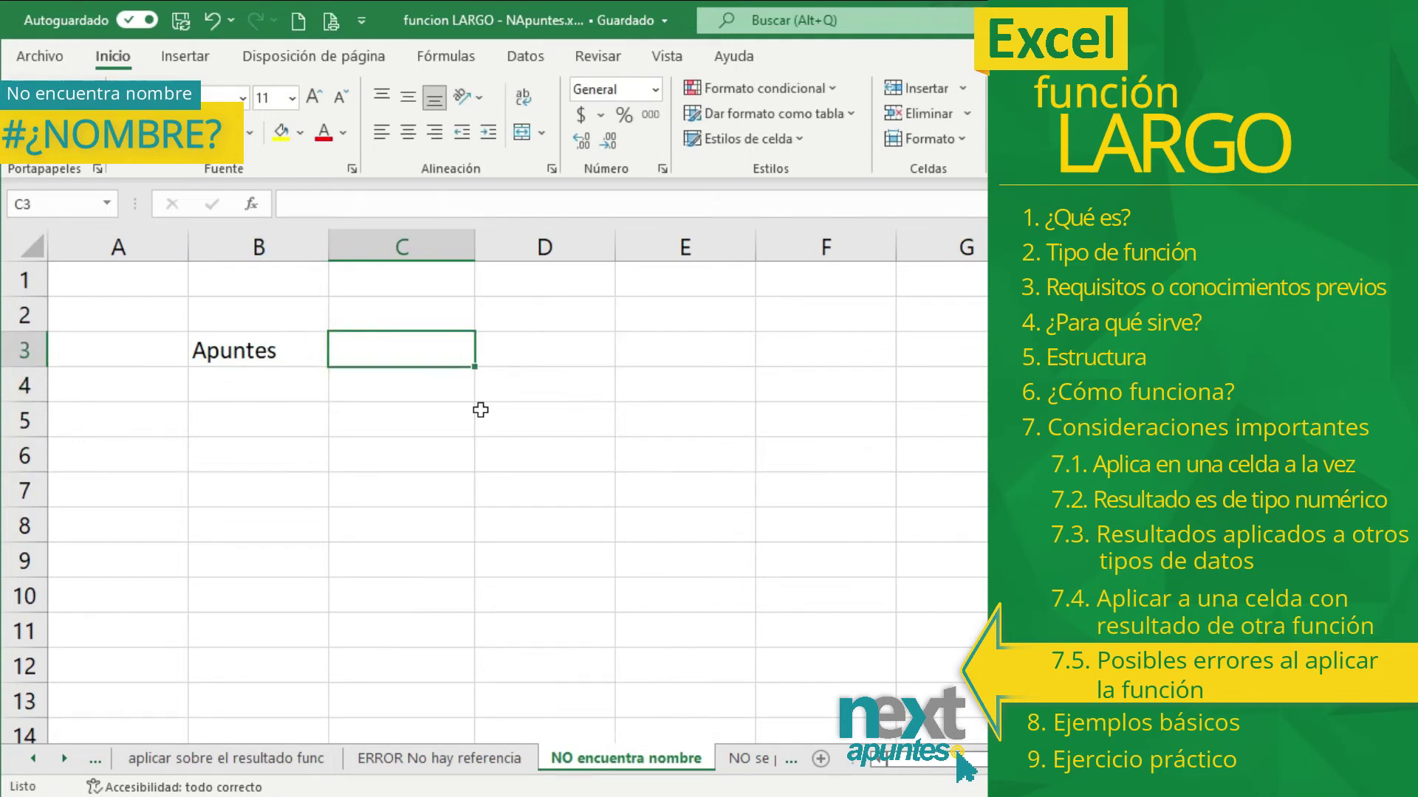
text(=LARGO()
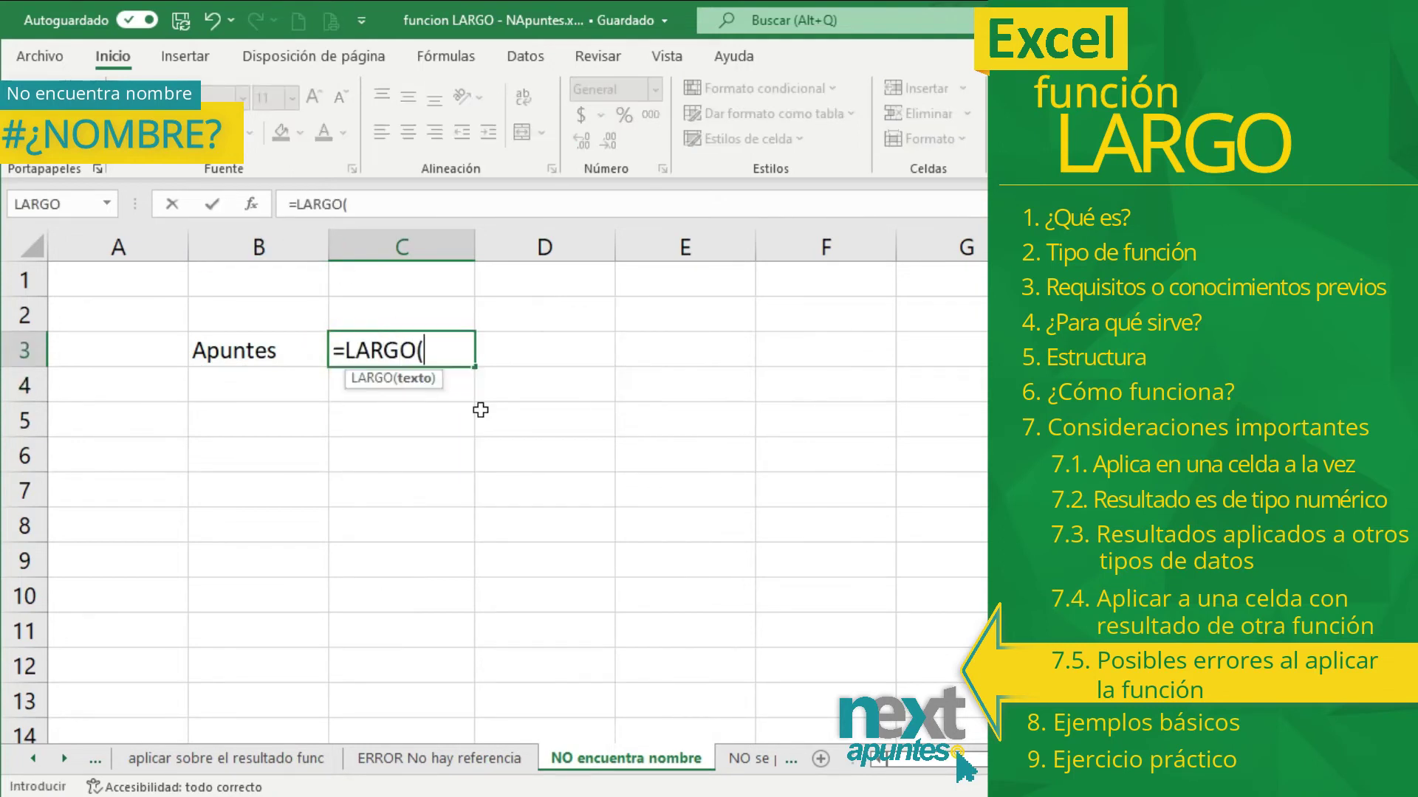
text(B3)
text())
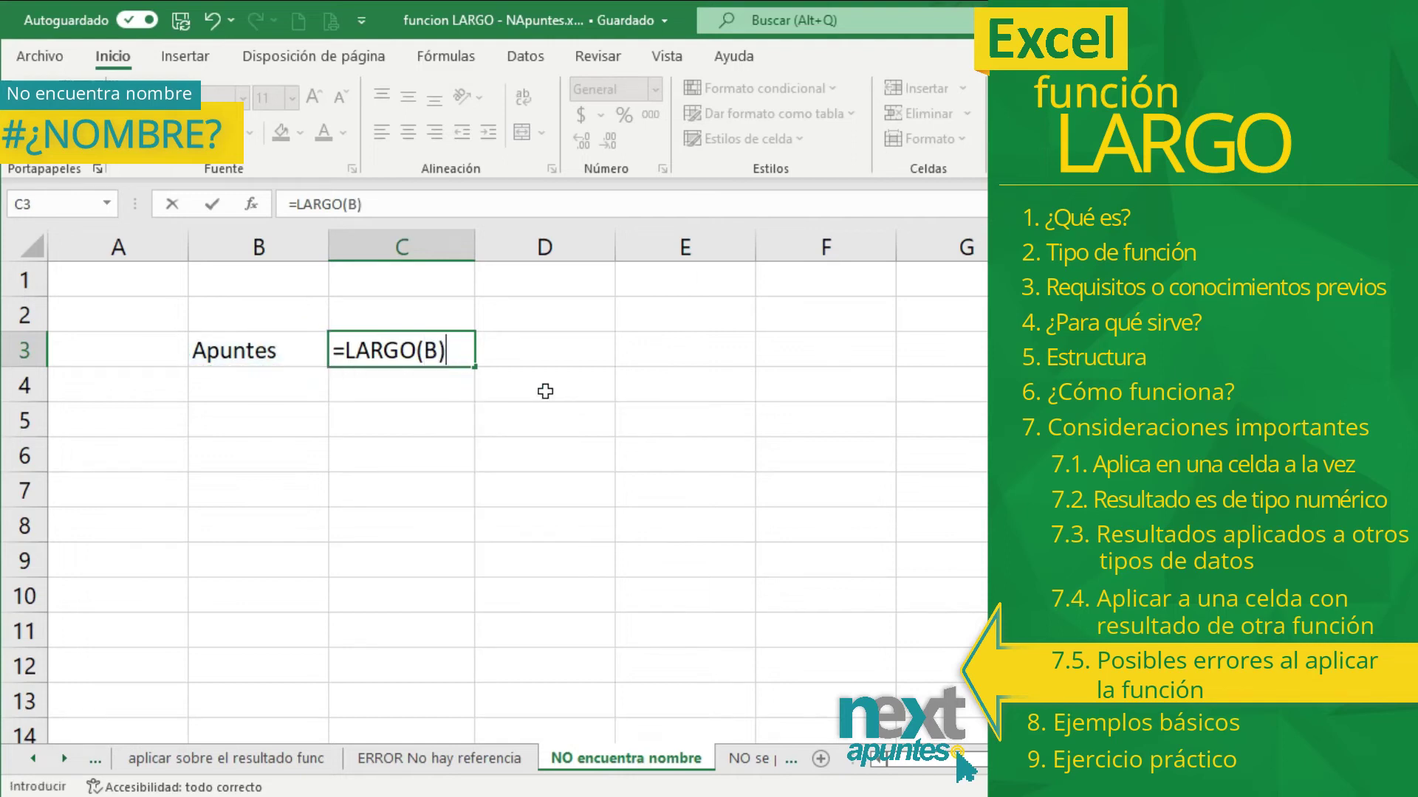
key(Return)
click(445, 355)
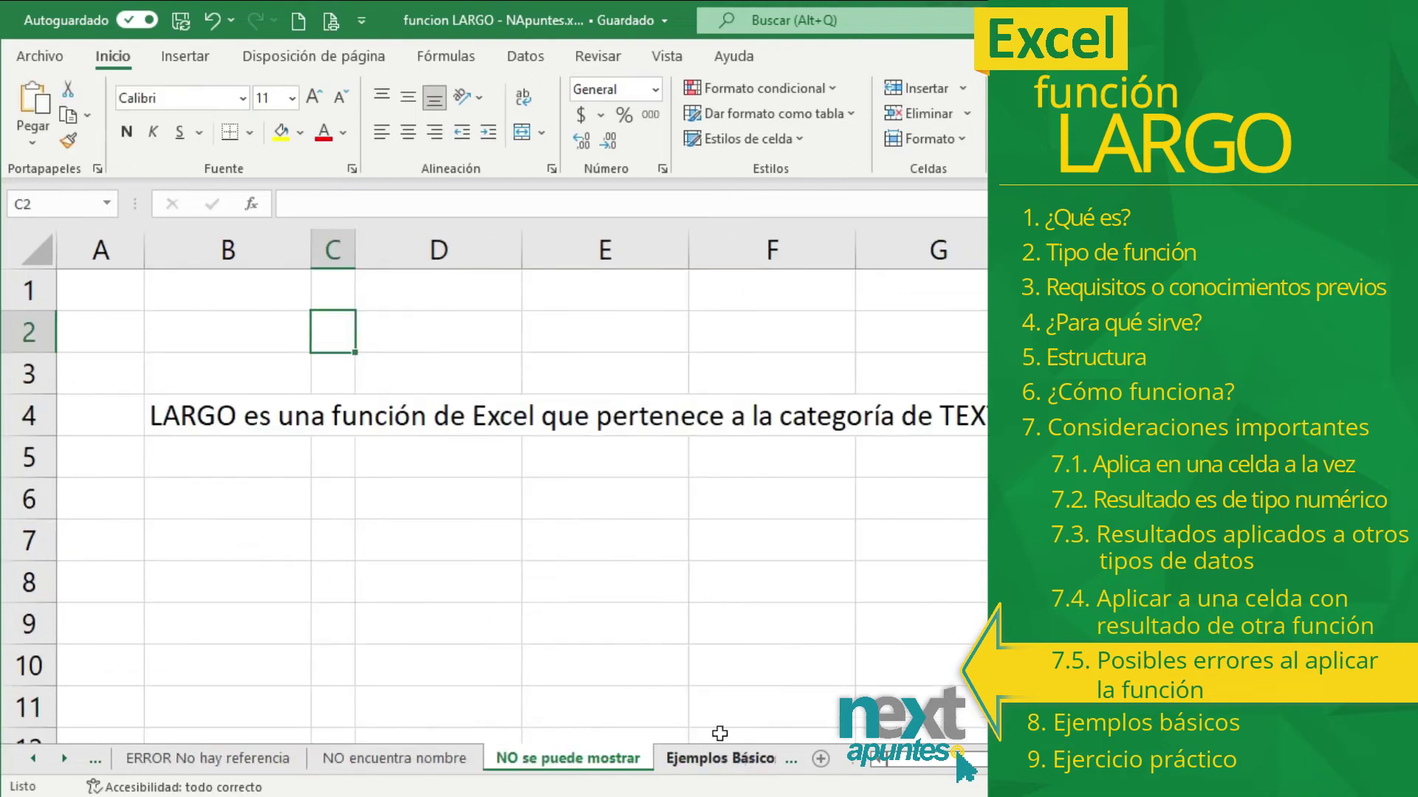
Step: Enter =LARGO(B4) in C3 and widen column C so 608 shows instead of ##
click(344, 380)
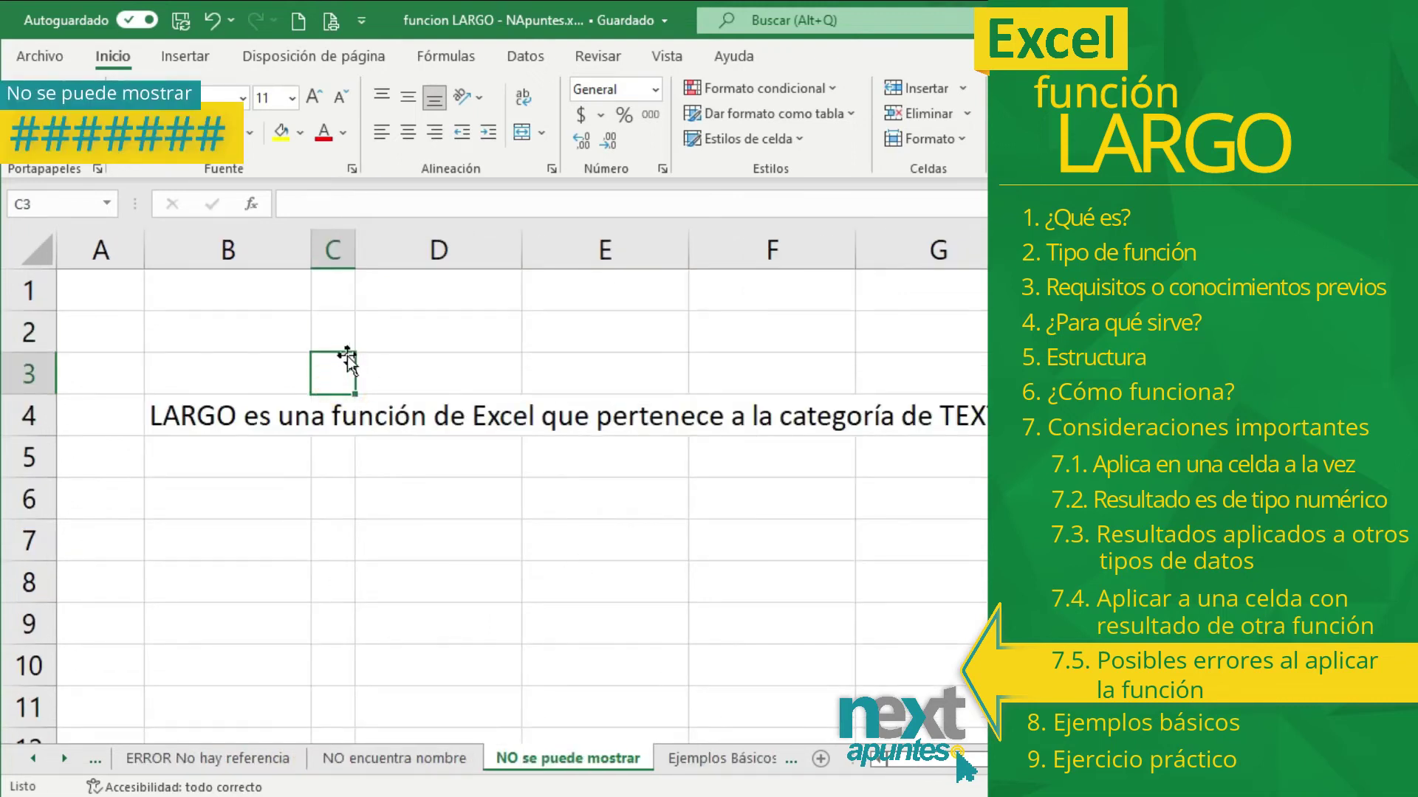
text(=)
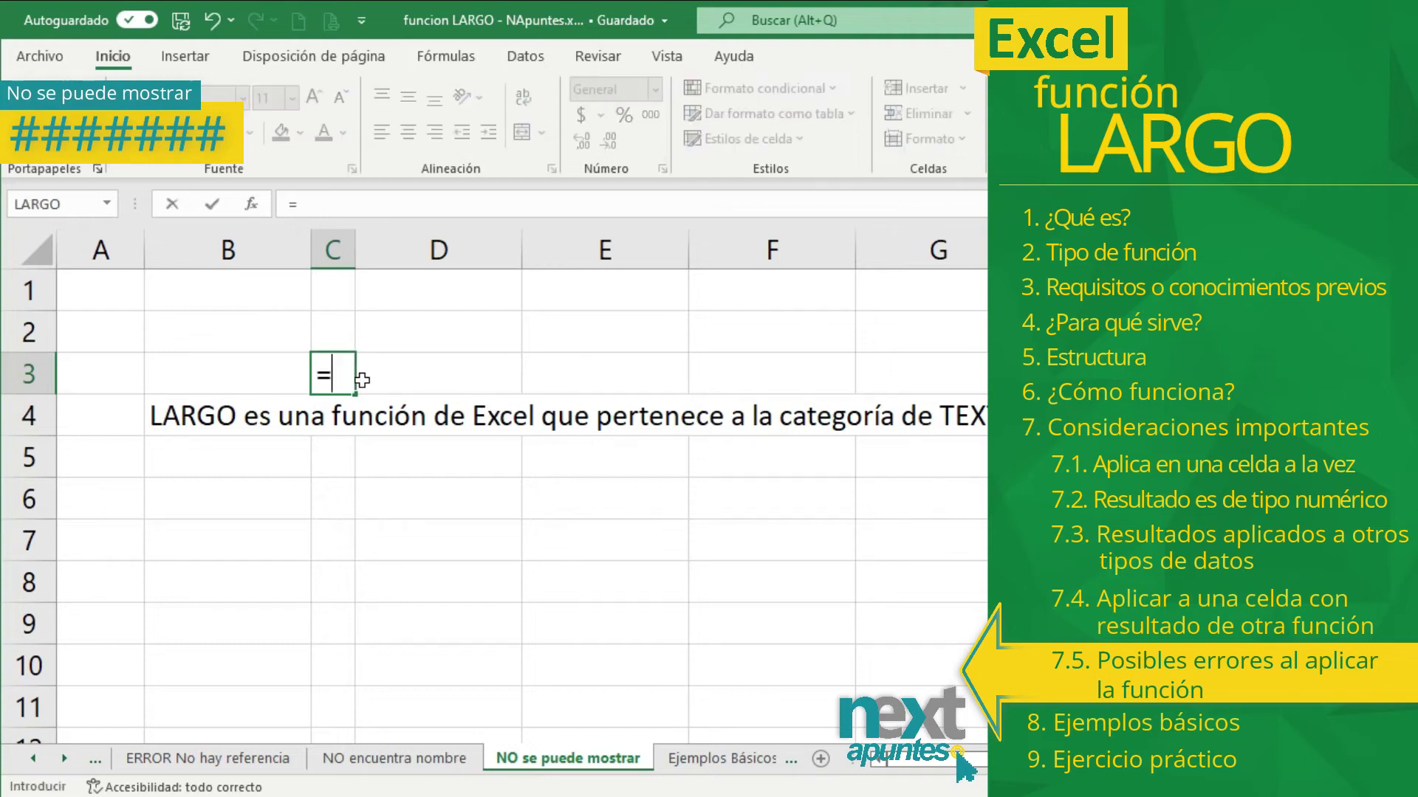
text(LARGO()
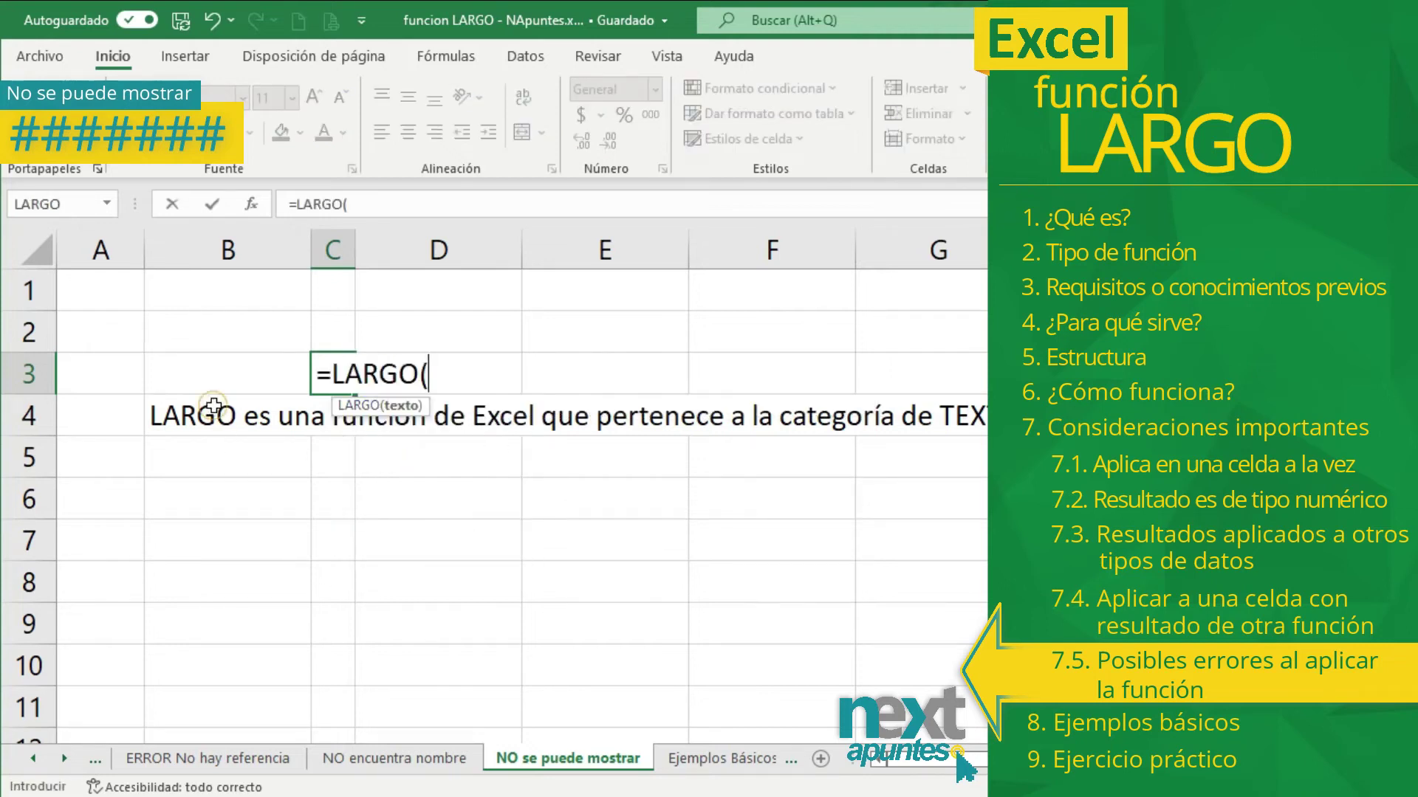
click(213, 404)
key(Return)
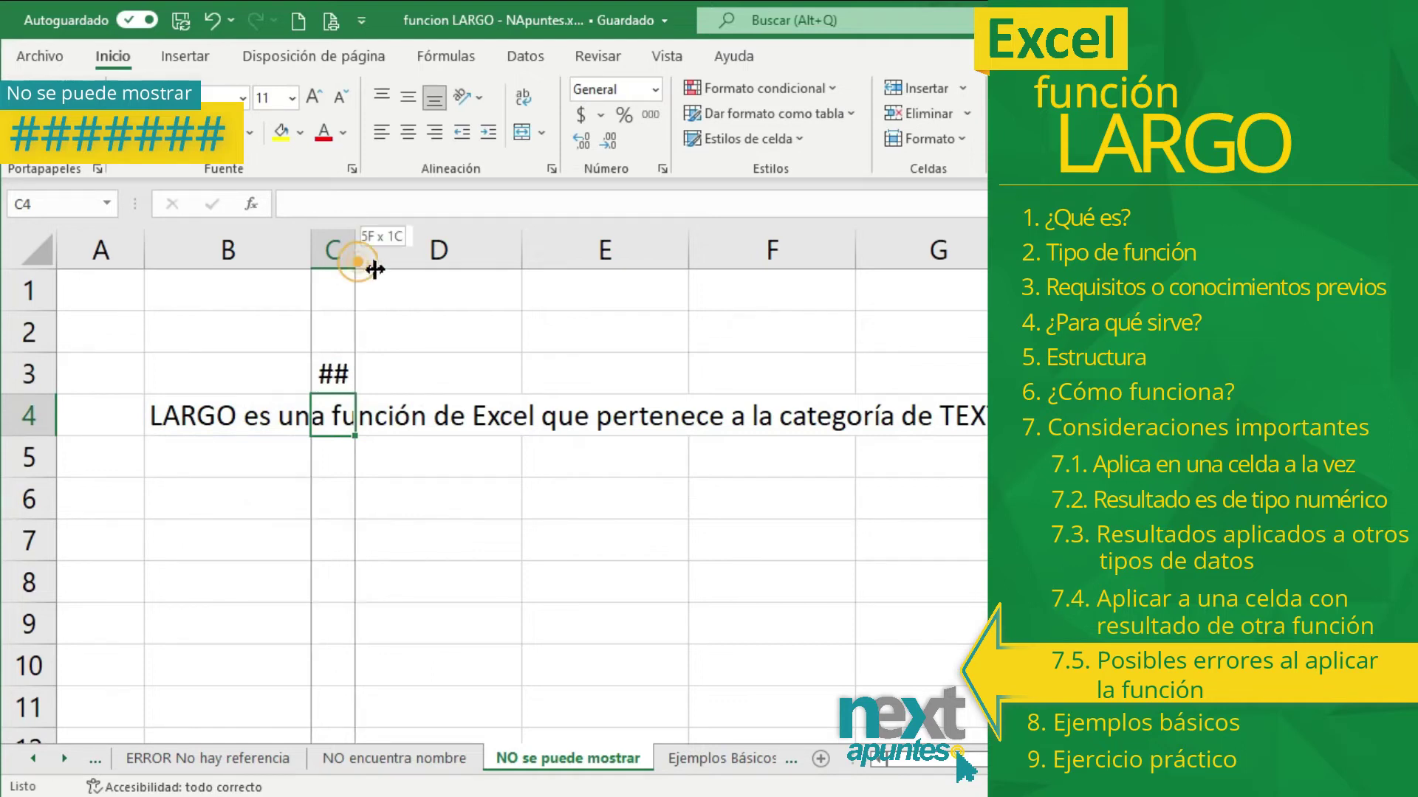
drag(346, 257, 382, 260)
click(355, 373)
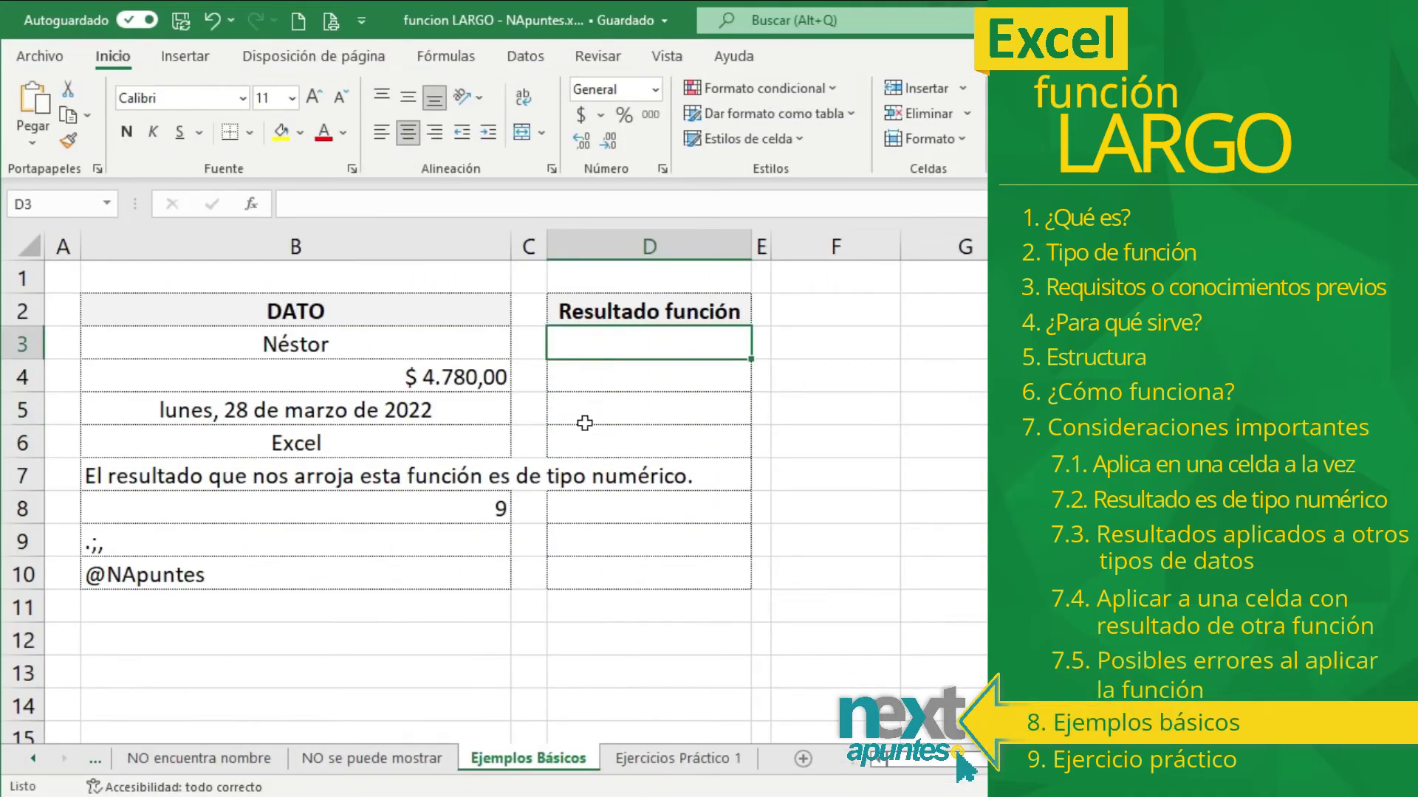
Step: Enter =LARGO(B3) and =LARGO(B4) in D3 and D4, giving lengths 6 and 4
key(Down)
click(636, 462)
click(589, 353)
text(=LARGO()
click(399, 341)
key(Return)
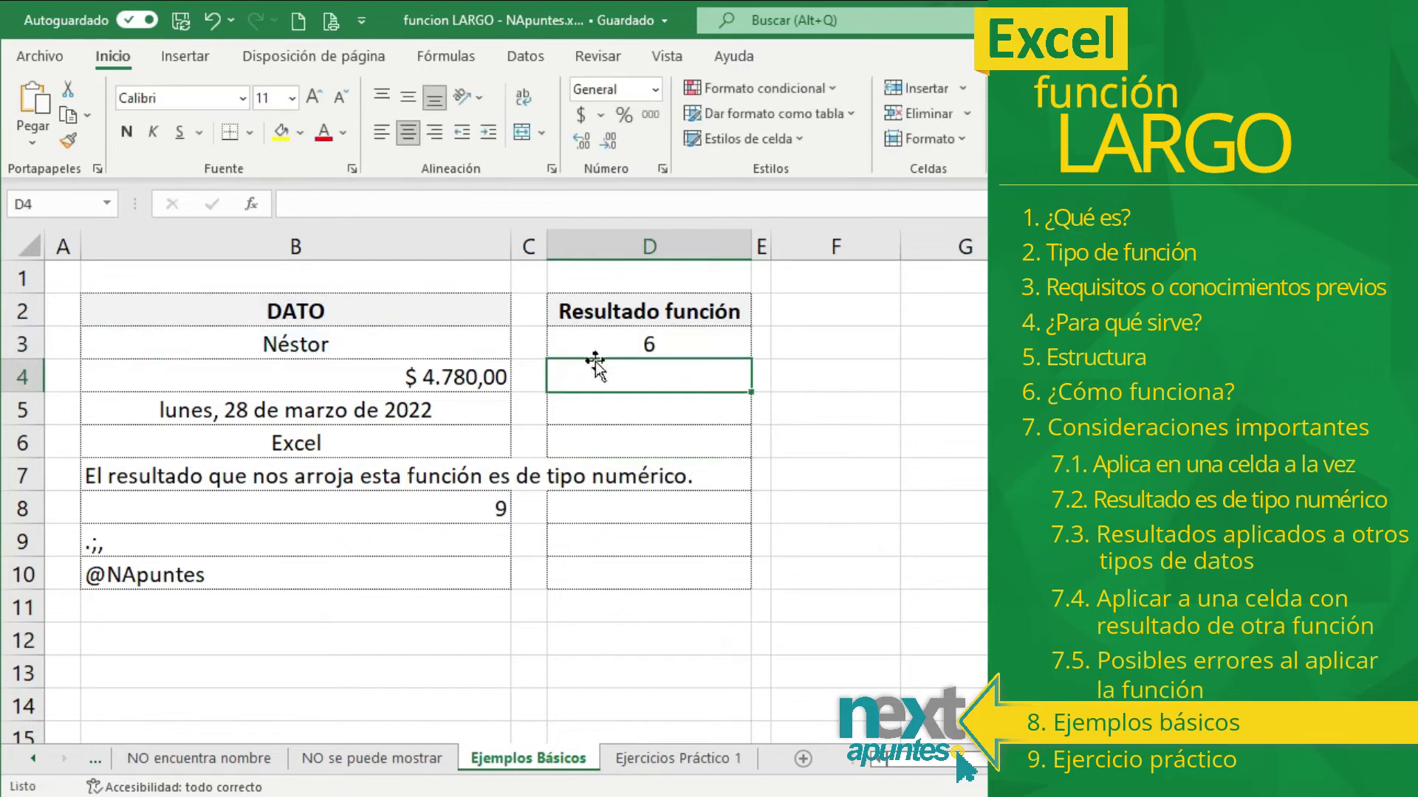
click(591, 353)
click(646, 367)
text(=LARGO()
click(476, 376)
key(Return)
click(582, 372)
click(438, 384)
click(589, 369)
click(383, 373)
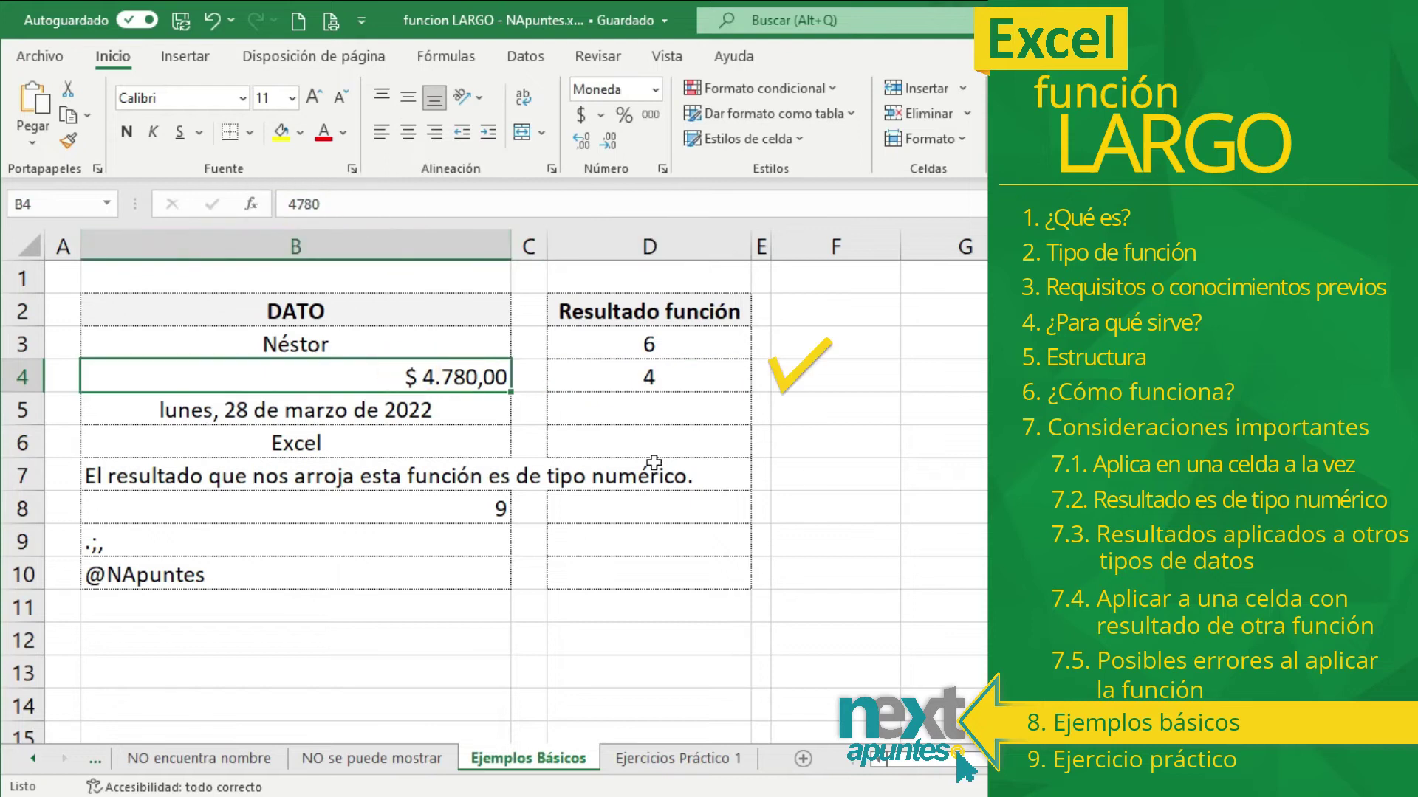
Step: Enter =LARGO formulas in D5:D7 for B5:B7, giving lengths 5, 5 and 61
click(595, 412)
text(=LARGO()
click(465, 406)
key(Return)
click(638, 410)
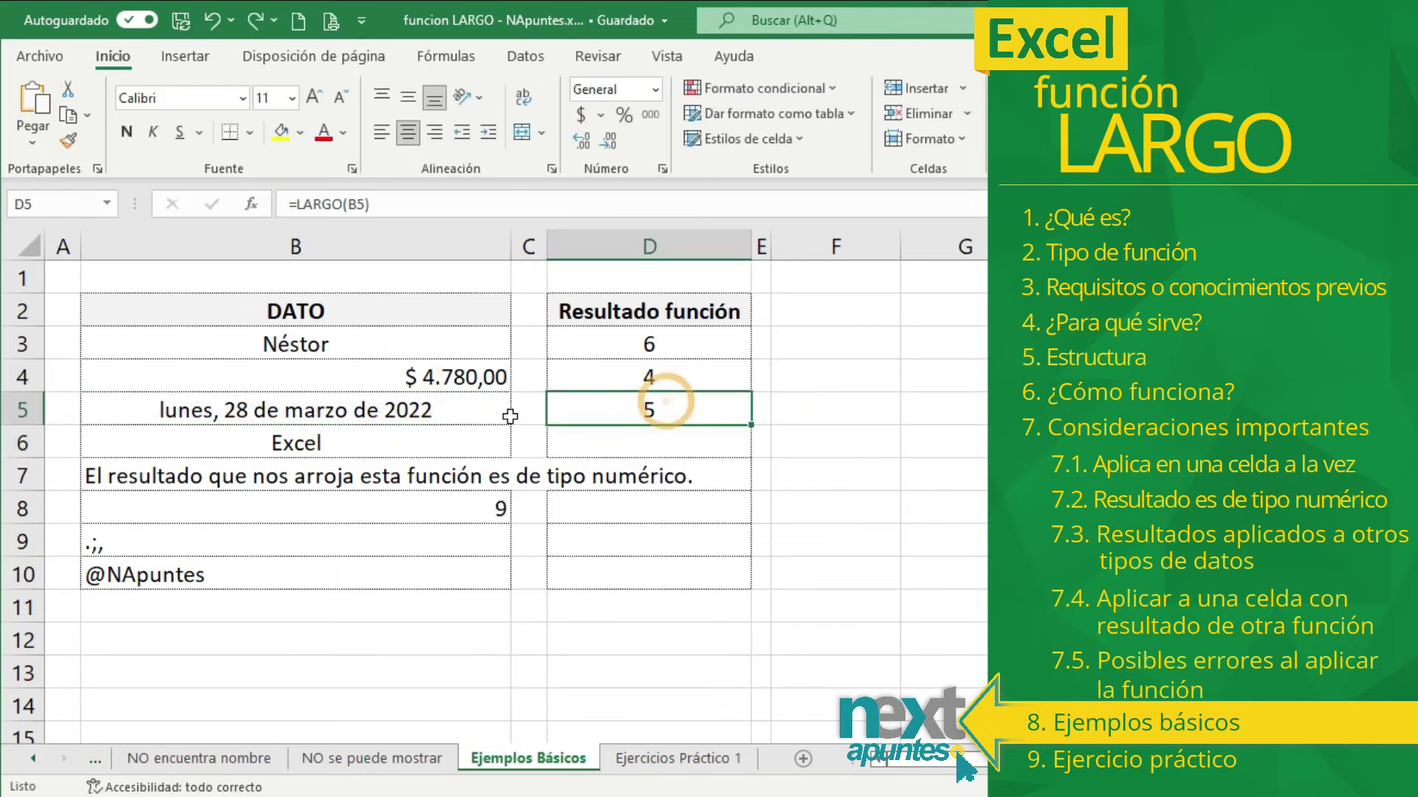
click(653, 443)
text(=LARGO()
click(476, 451)
key(Return)
click(454, 440)
click(639, 480)
text(=LARGO()
click(472, 476)
key(Return)
Step: Fill D8:D10 with =LARGO of B8:B10 (3, 3, 9), then go to Ejercicios Práctico 1
text(=LARGO()
click(473, 509)
key(Return)
click(458, 509)
click(631, 513)
click(474, 510)
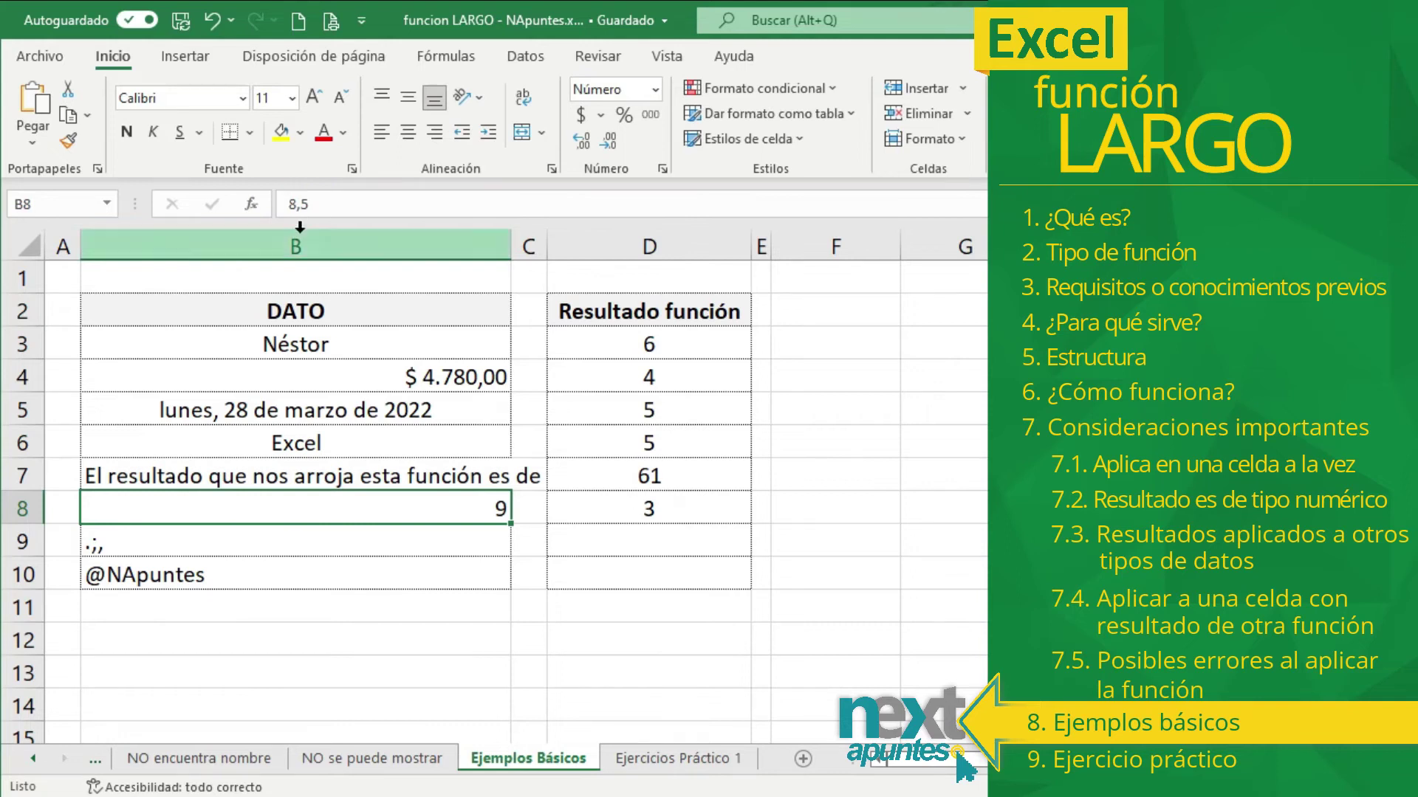
click(603, 544)
text(=LARGO()
click(414, 544)
key(Return)
text(=LARGO()
click(373, 574)
key(Return)
click(688, 574)
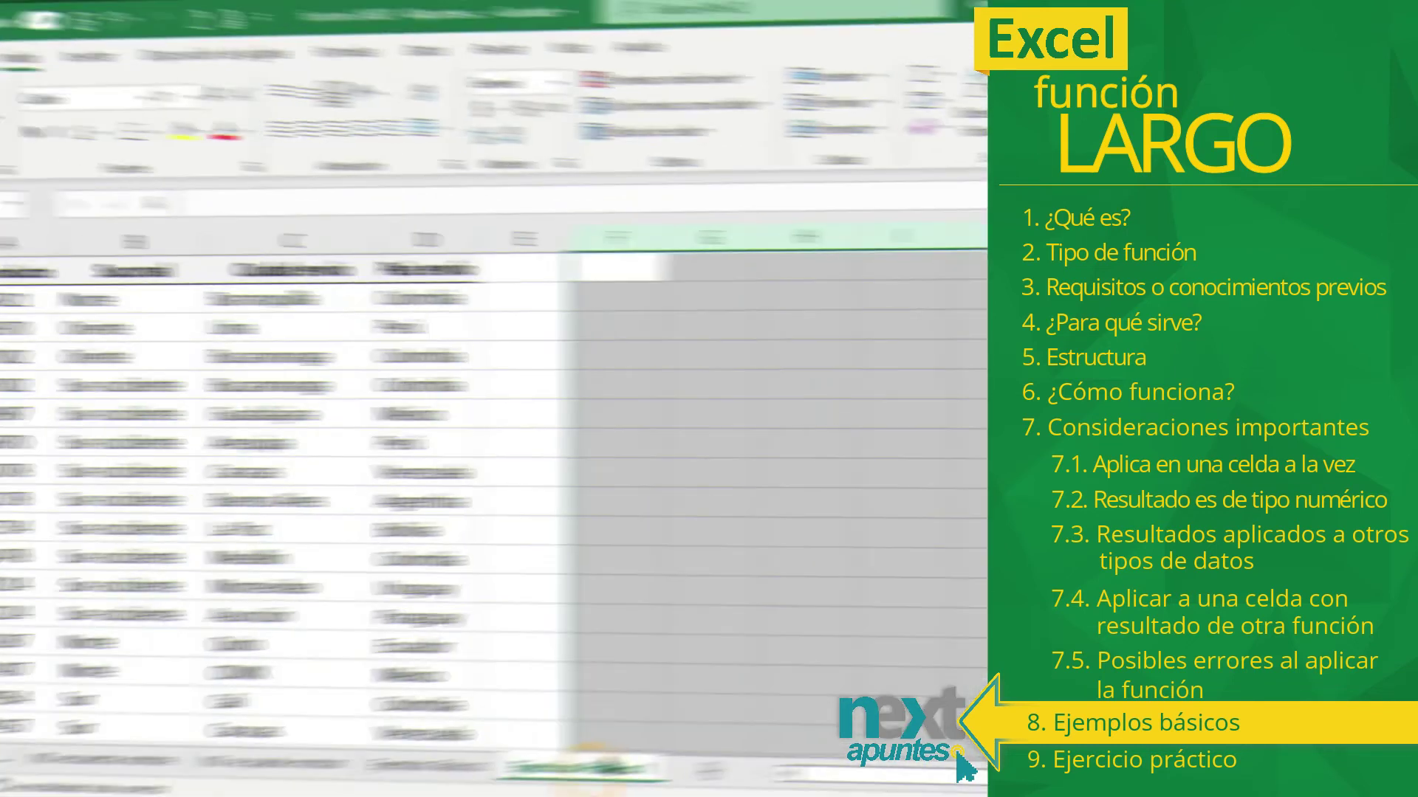
click(705, 757)
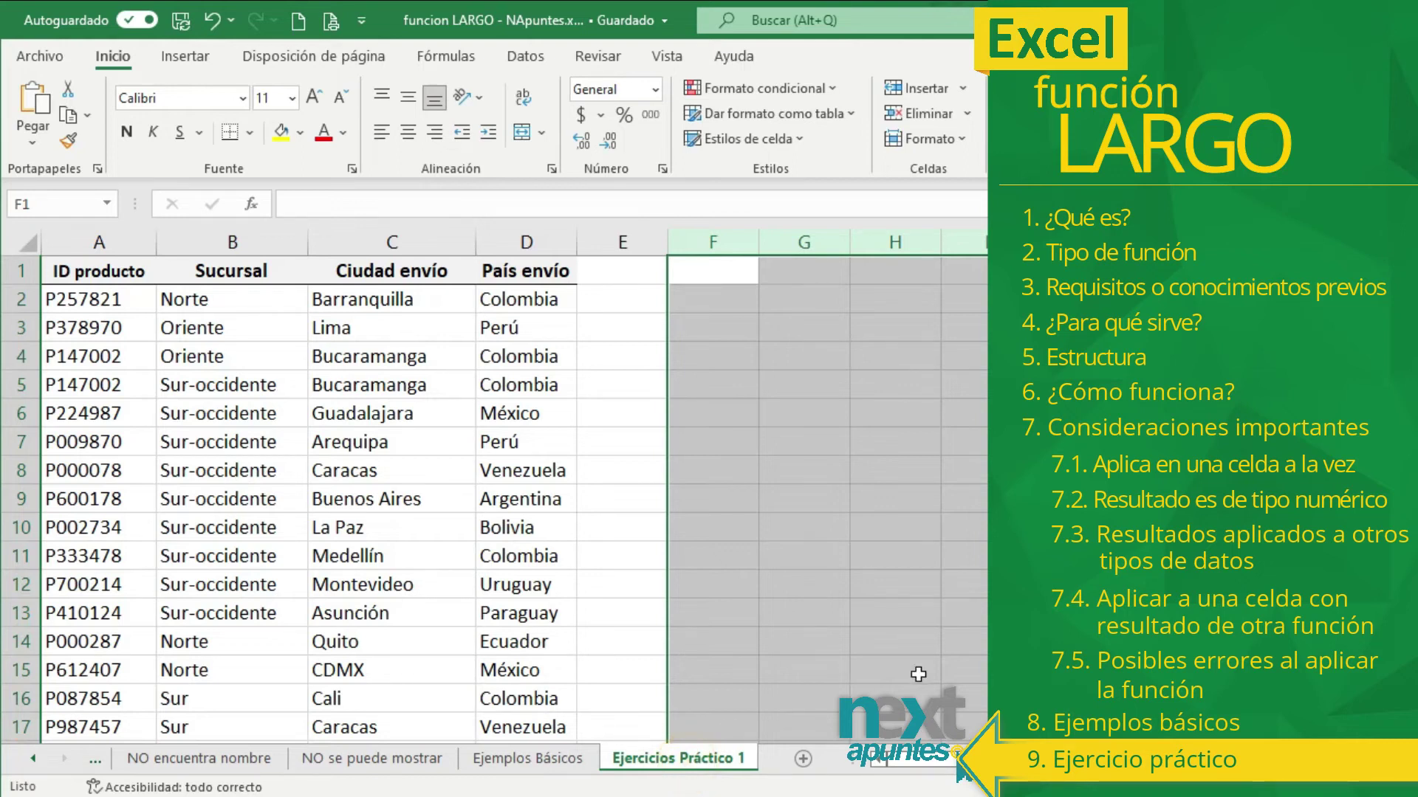
click(886, 499)
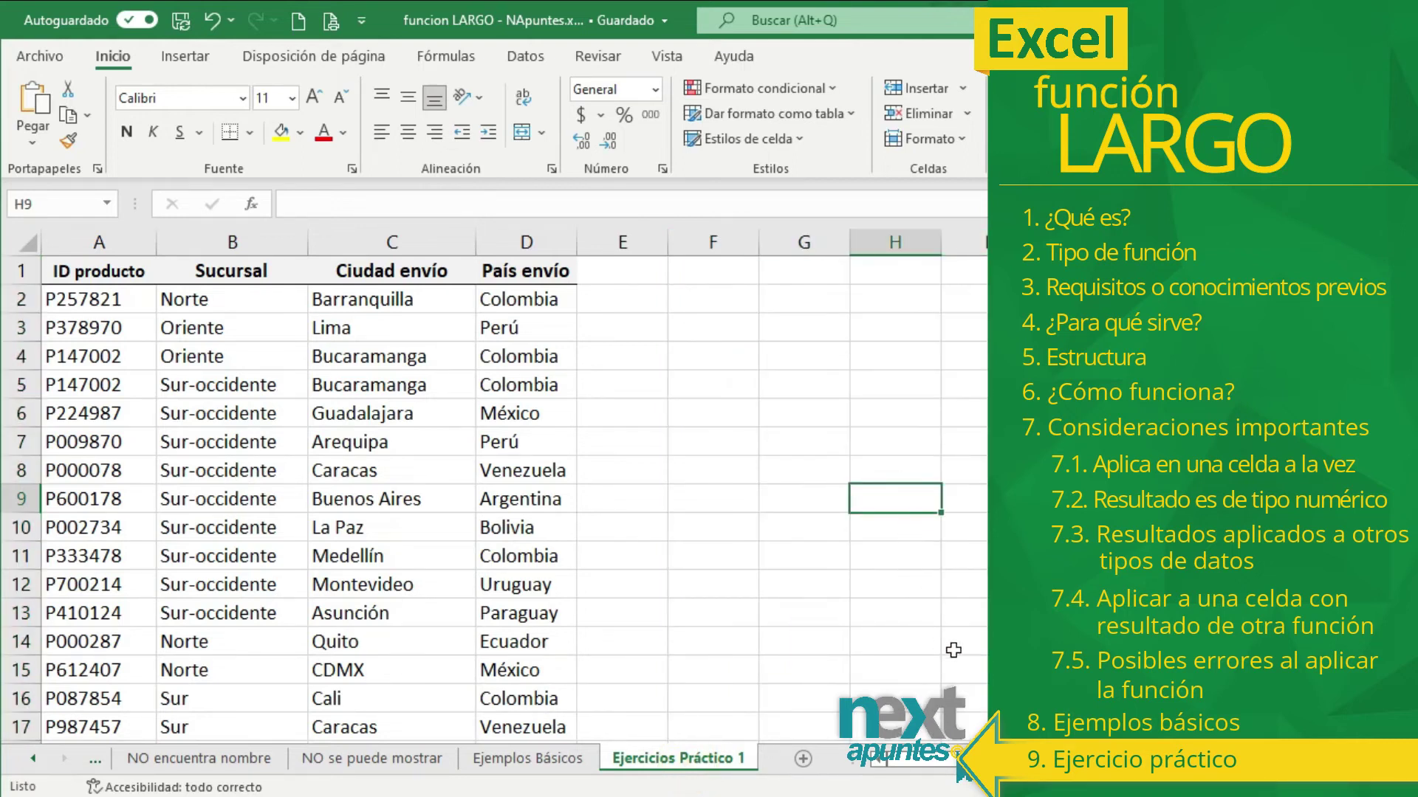
click(398, 301)
click(384, 385)
click(204, 332)
click(510, 380)
click(391, 385)
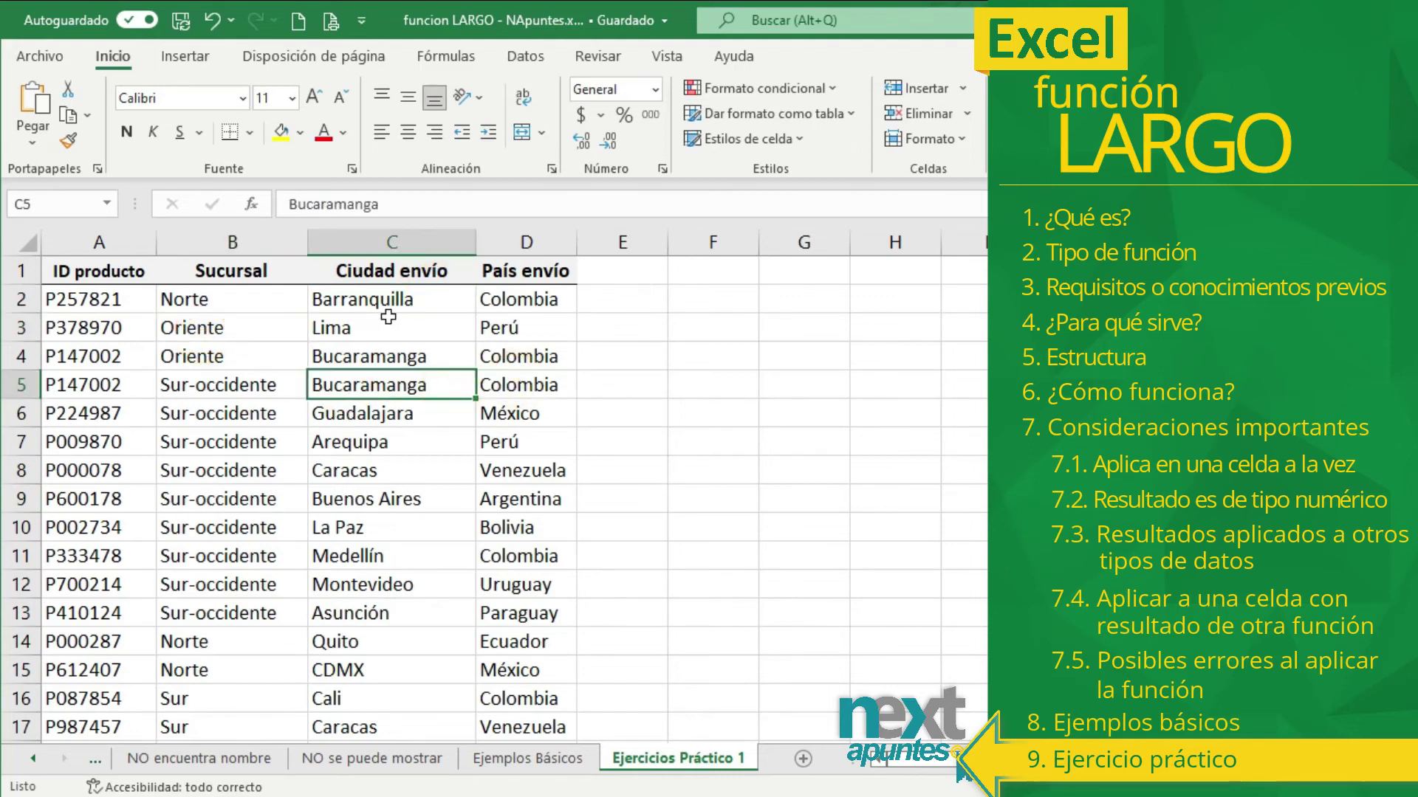
click(388, 319)
click(481, 324)
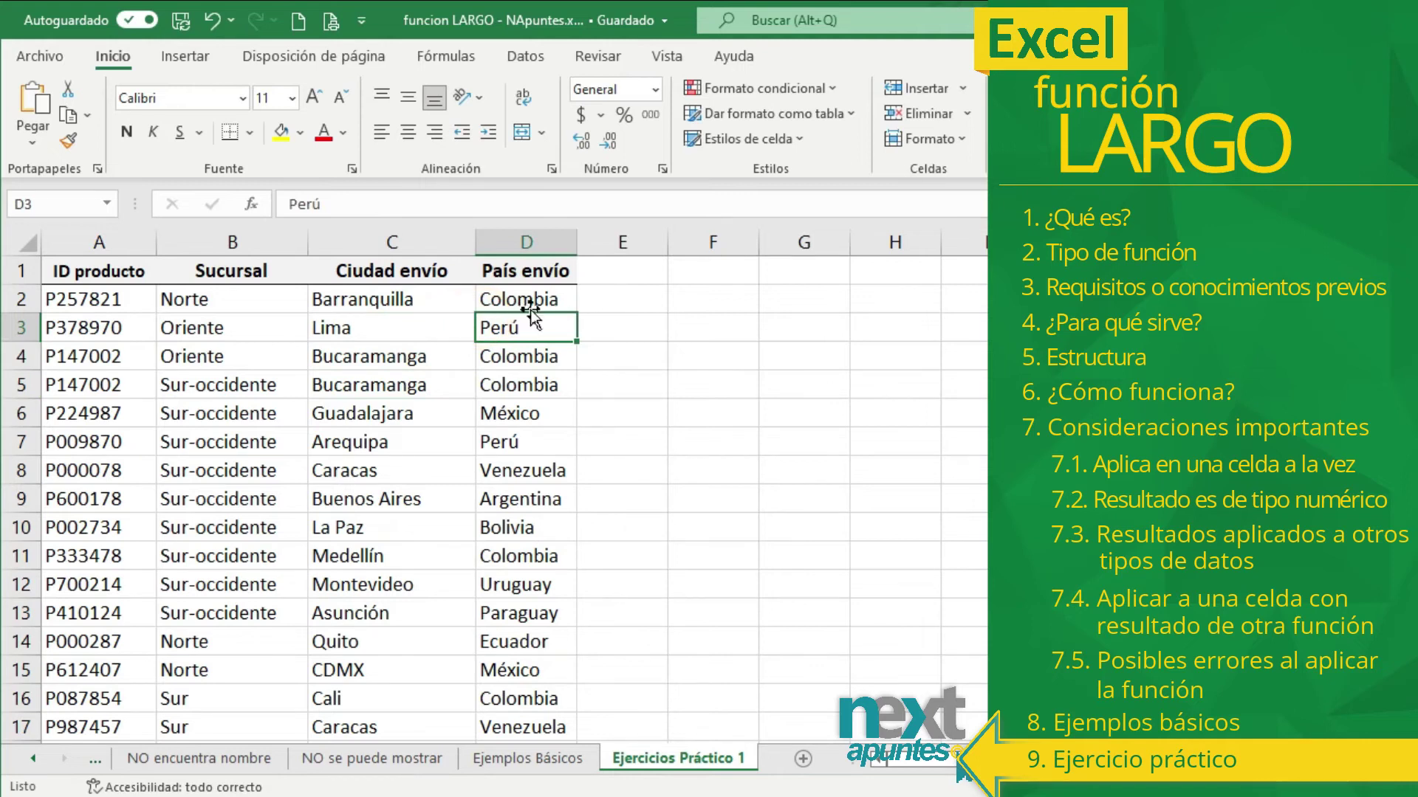
click(333, 324)
click(186, 296)
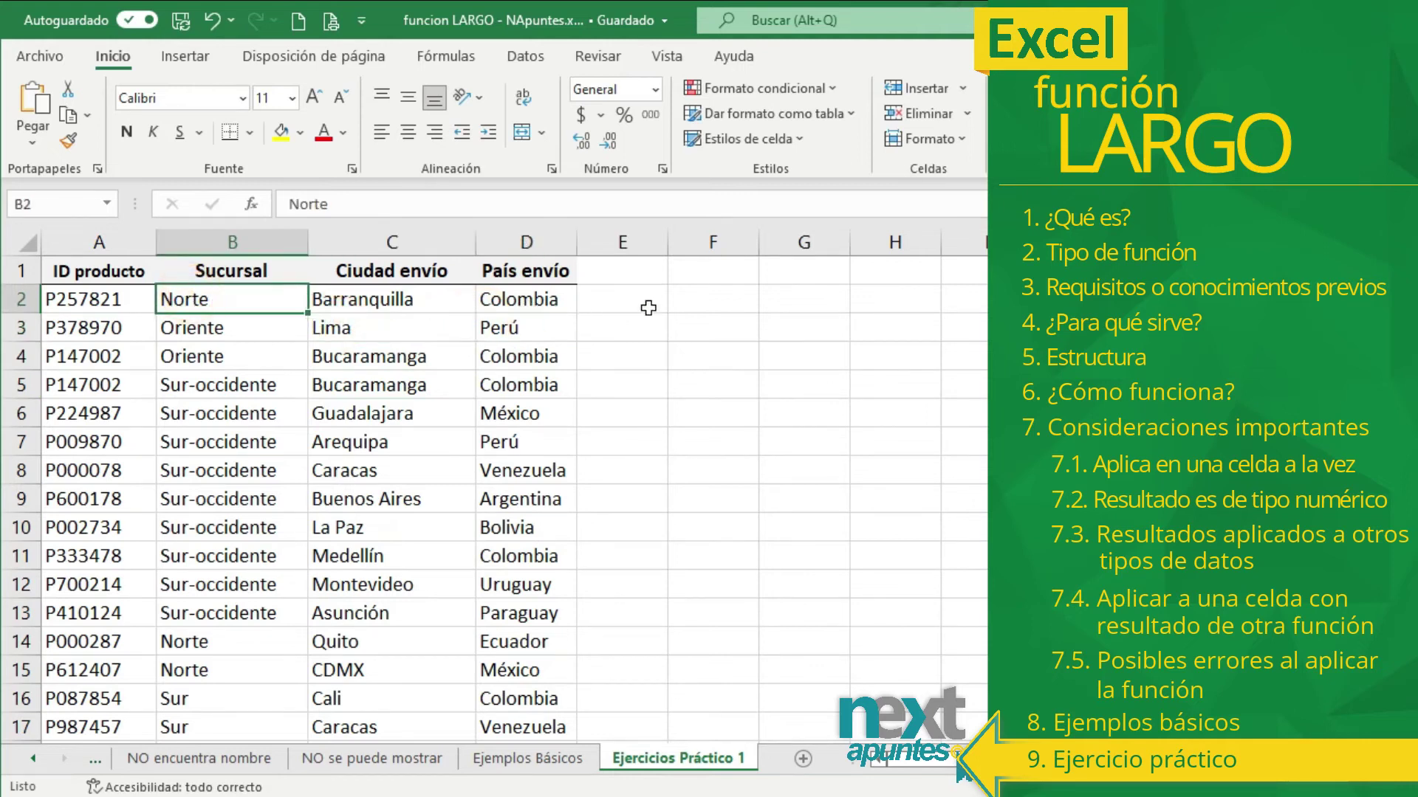
drag(87, 261, 499, 277)
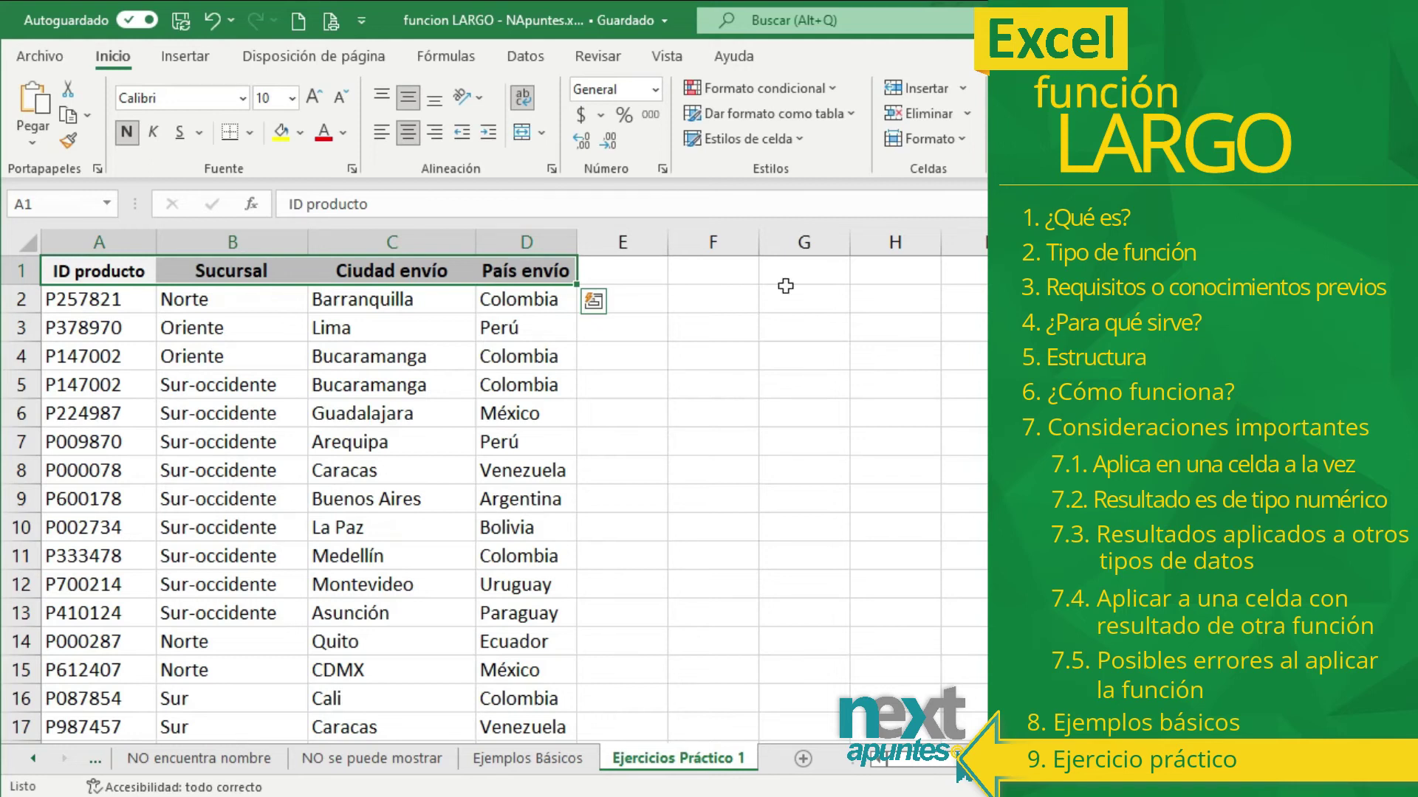
Step: Copy the A1:D1 headers to F1, autofit column F and narrow column E into a spacer
key(ctrl+c)
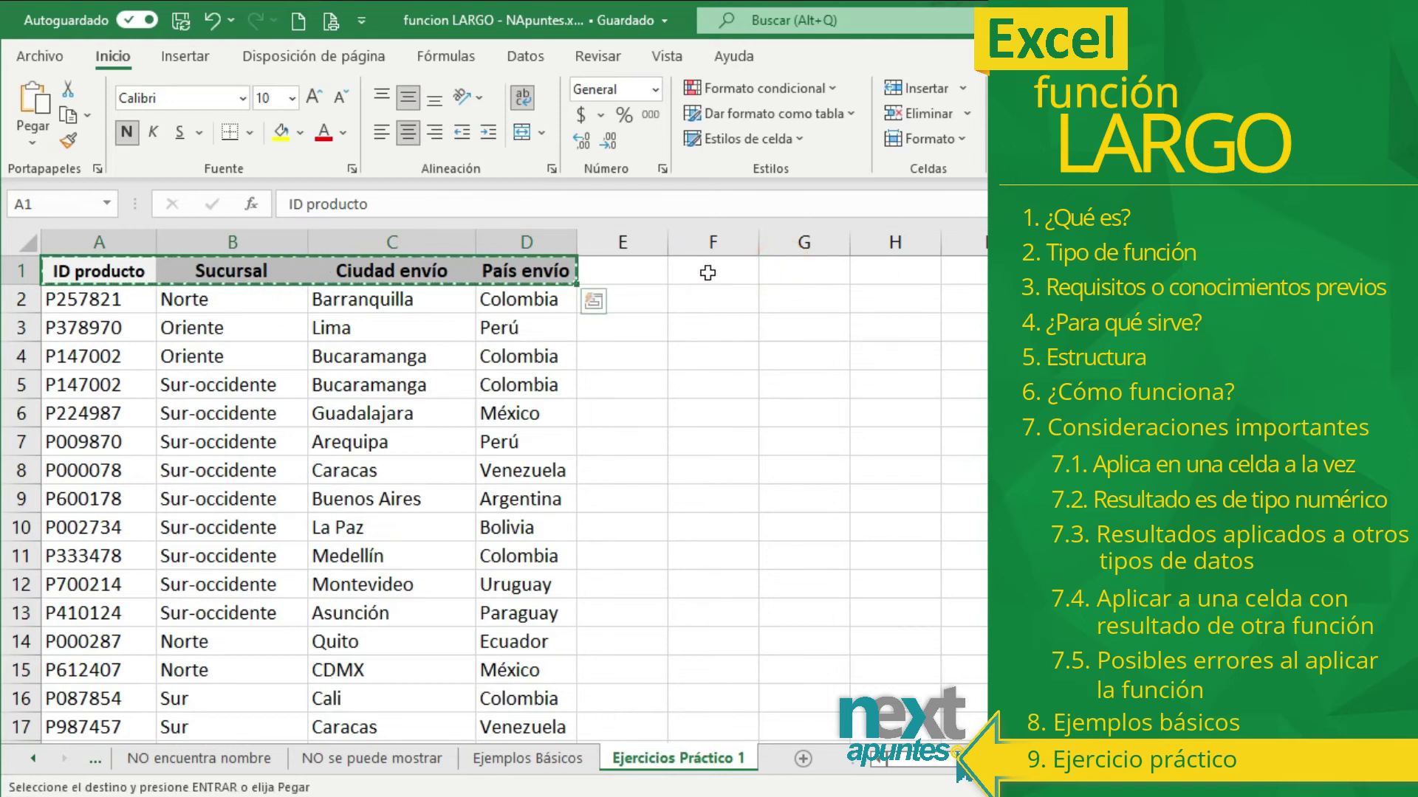
click(707, 273)
key(ctrl+v)
click(744, 334)
double_click(758, 242)
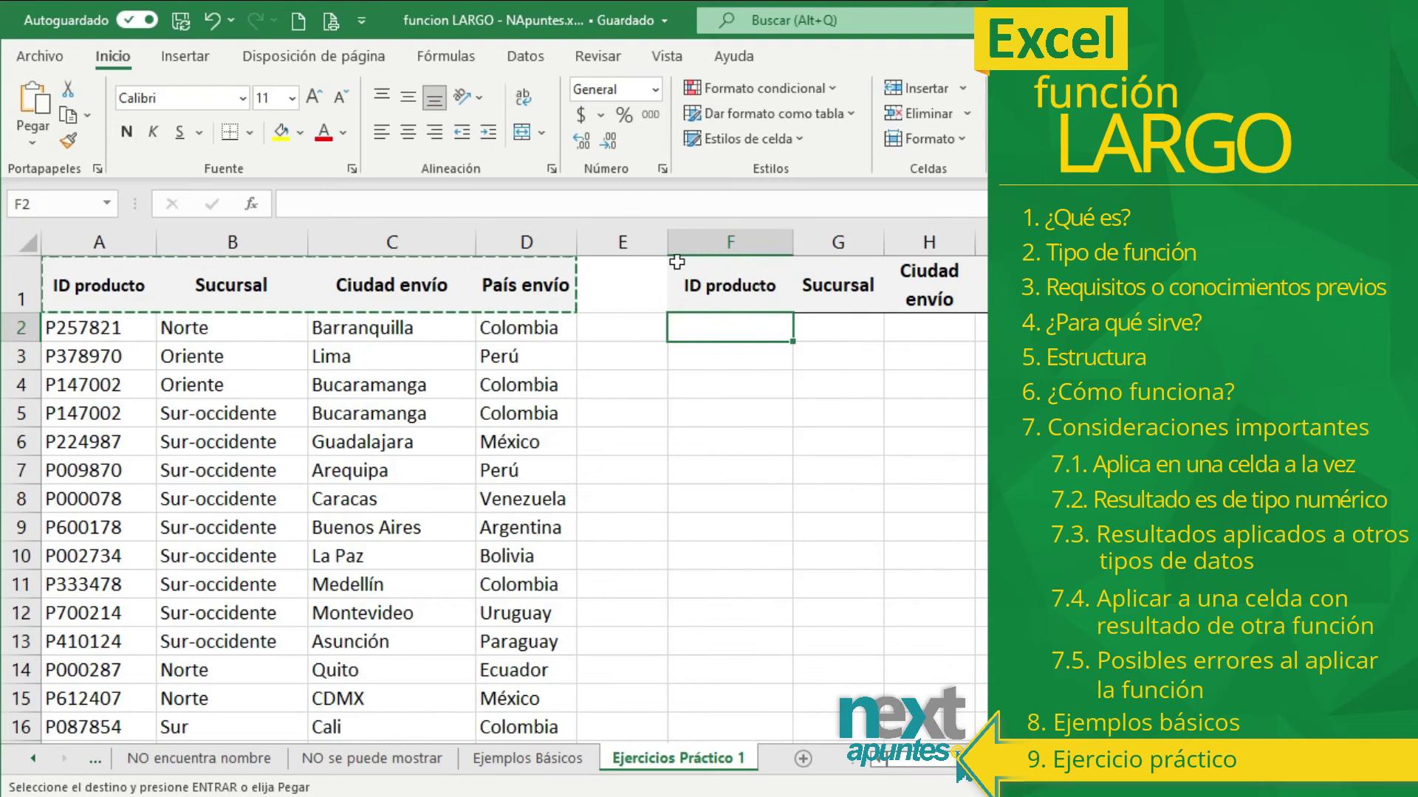
drag(668, 244, 622, 250)
Step: Enter =LARGO(A2) in F2 and fill it across to column I and down the table
text(=)
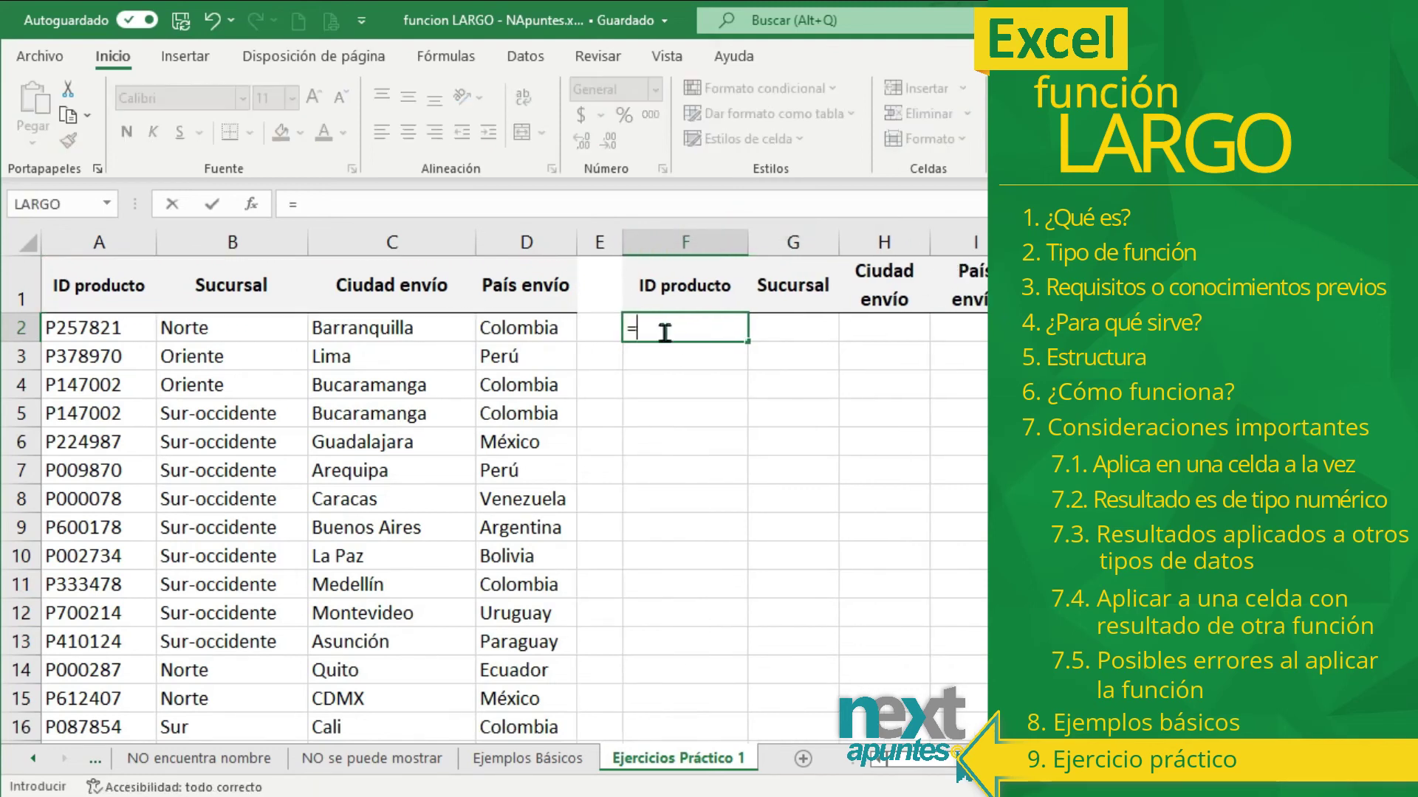
text(LARGO()
click(71, 326)
text())
key(Return)
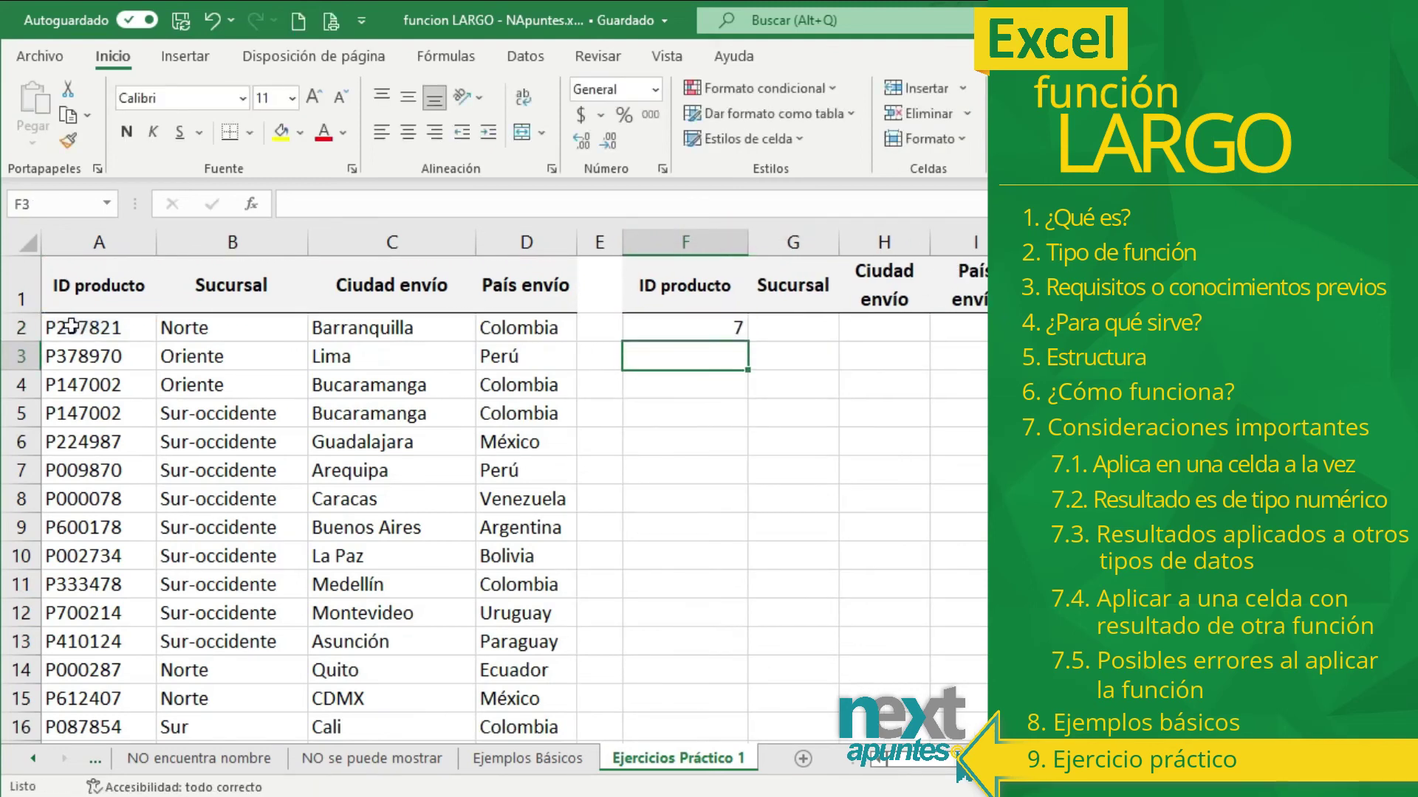
key(Up)
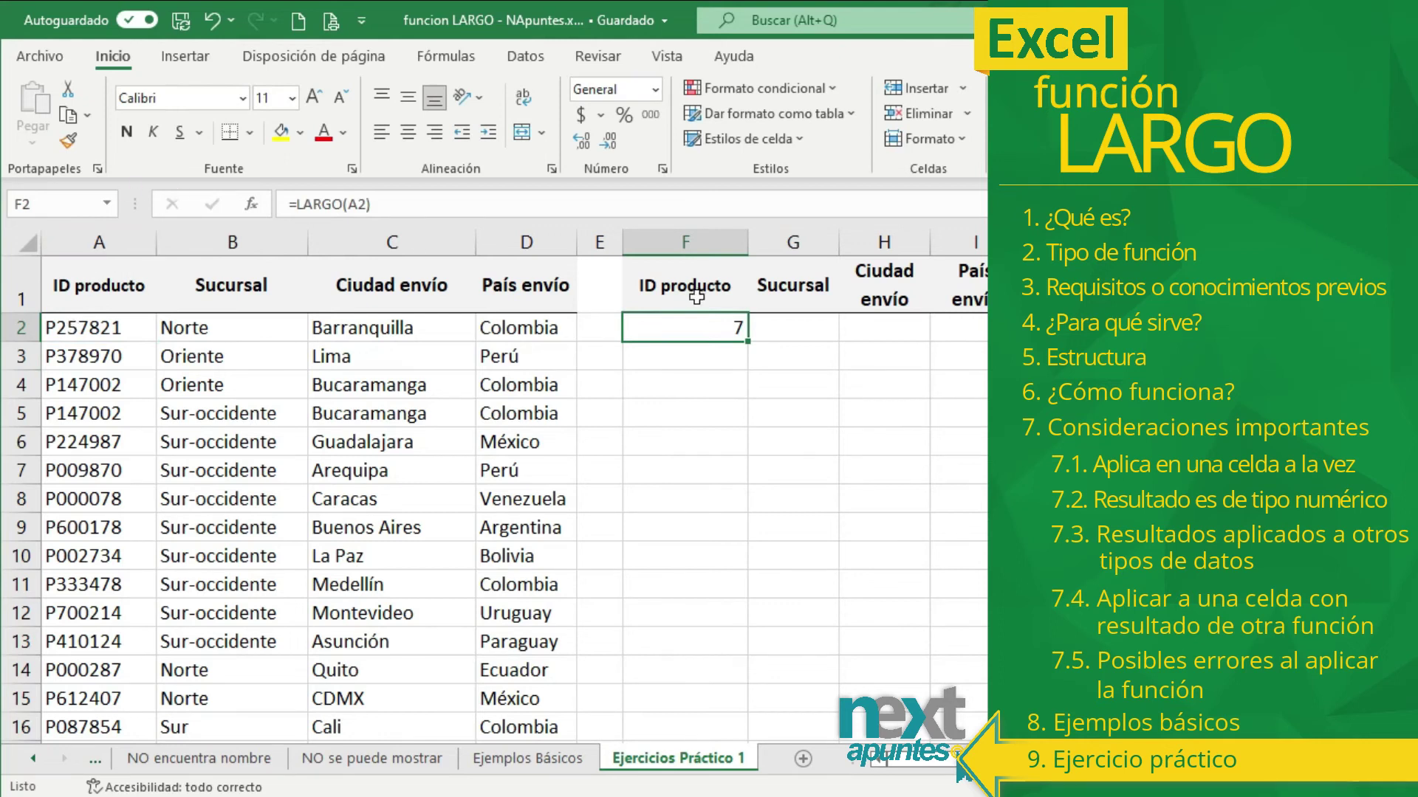
mouse_move(747, 341)
mouse_down()
mouse_move(954, 344)
mouse_move(902, 650)
mouse_up()
scroll(815, 432, up, 10)
click(815, 432)
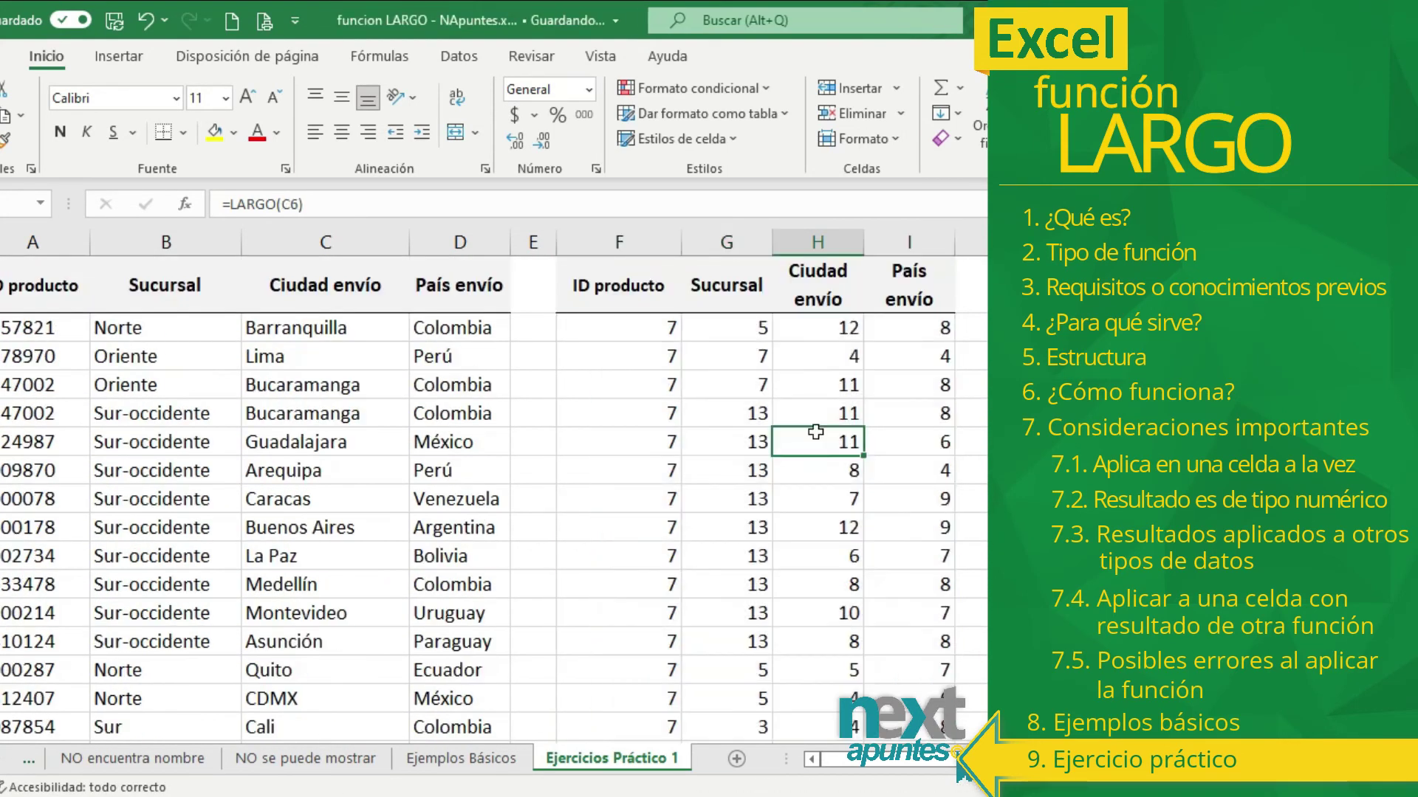
drag(635, 288, 905, 300)
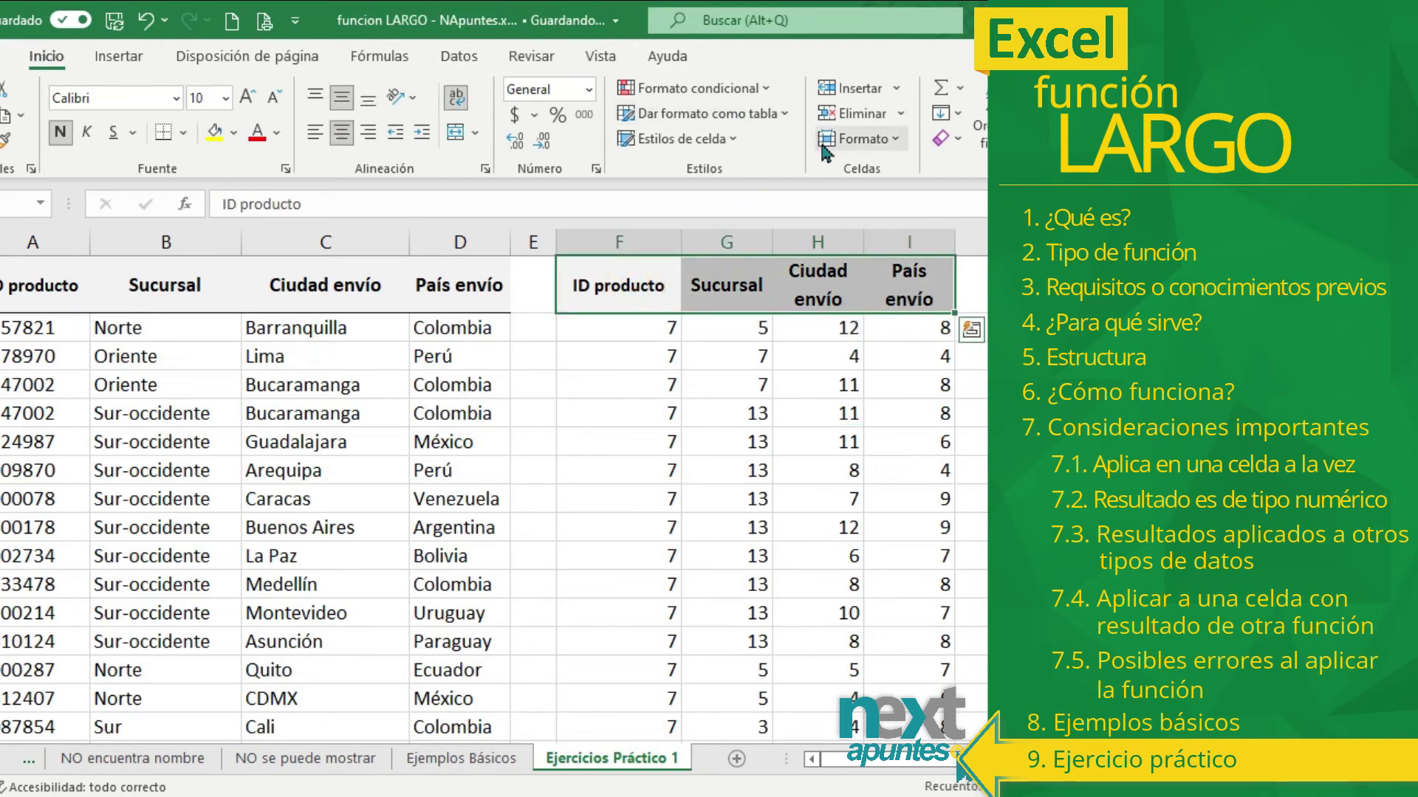
Step: Turn on filters for the F1:I1 length headers via Ordenar y filtrar > Filtro
click(981, 132)
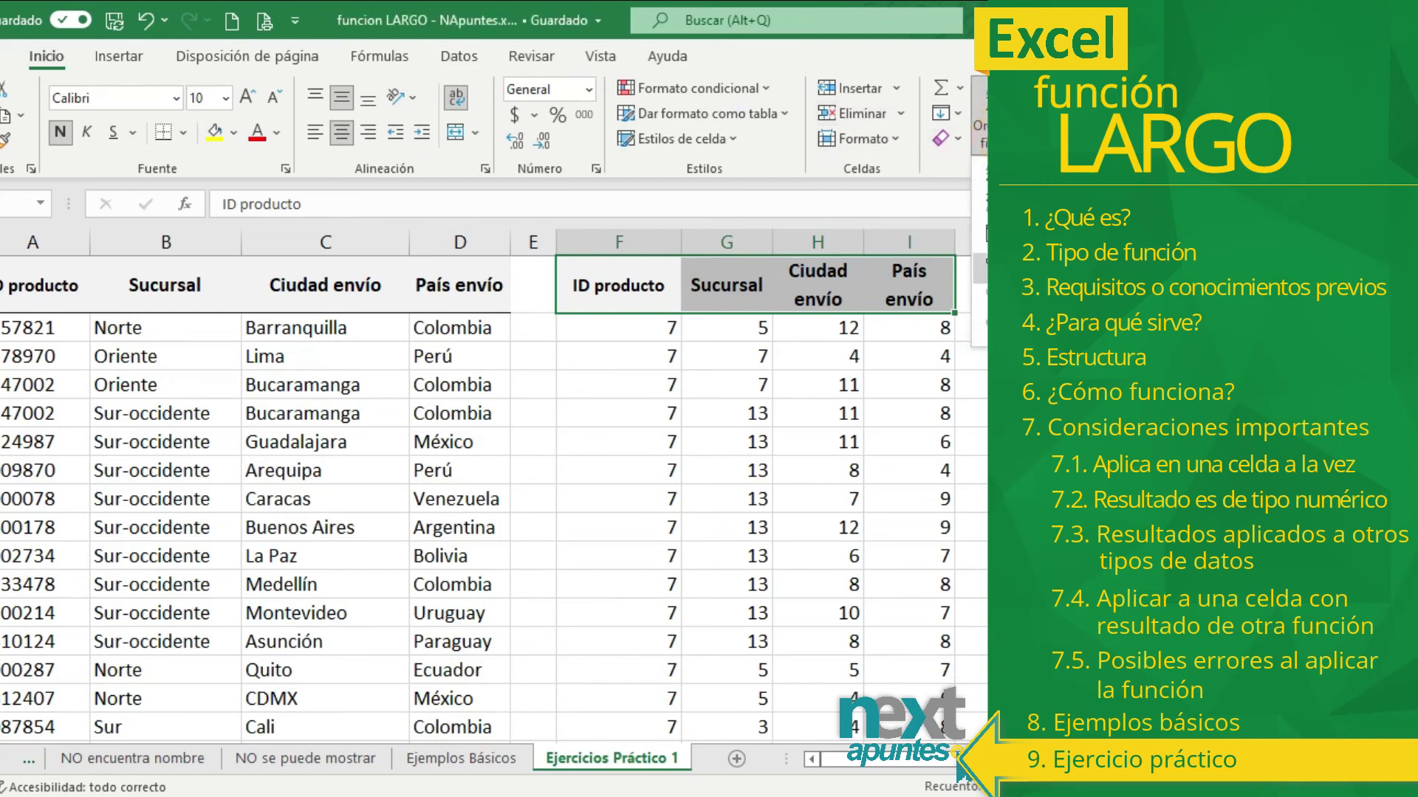
click(974, 299)
click(668, 356)
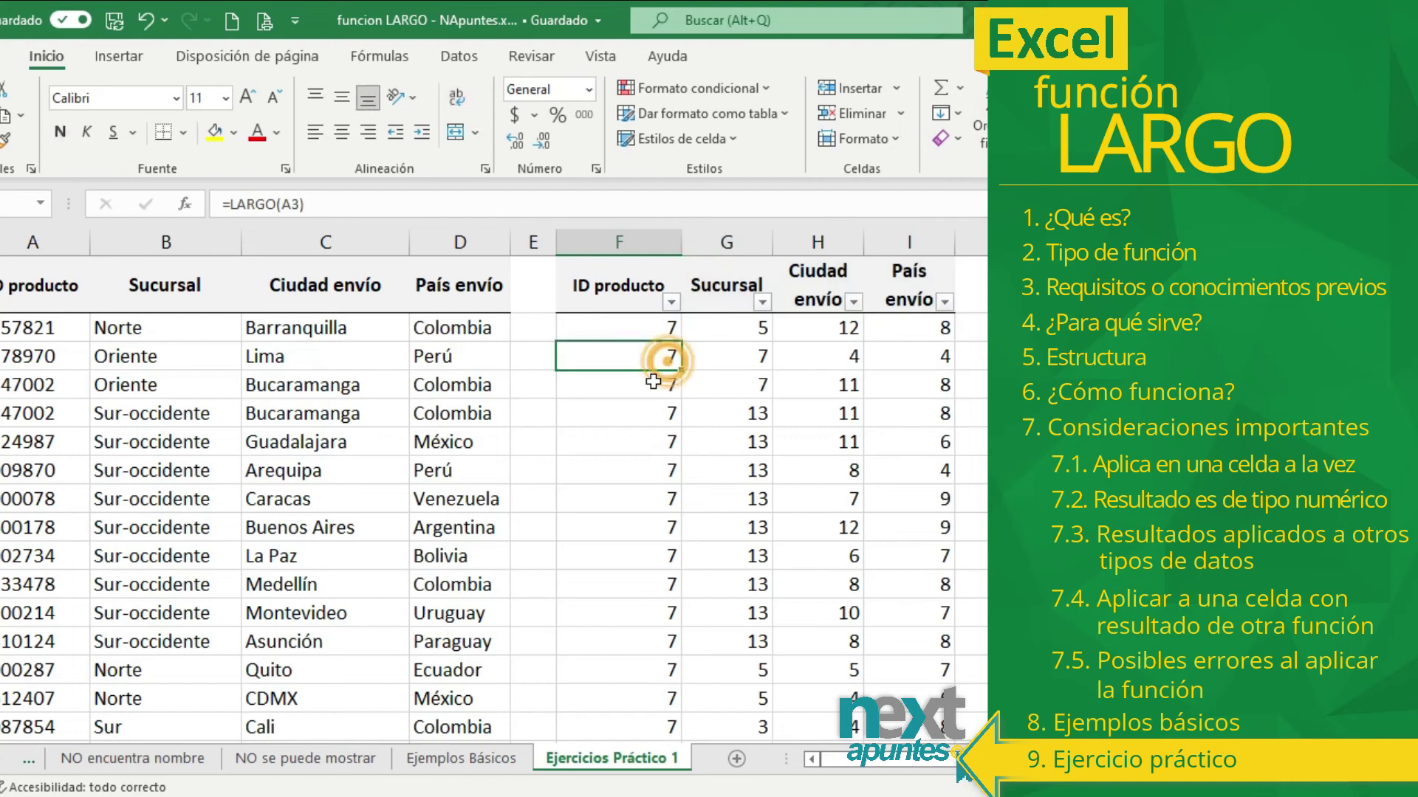
click(670, 302)
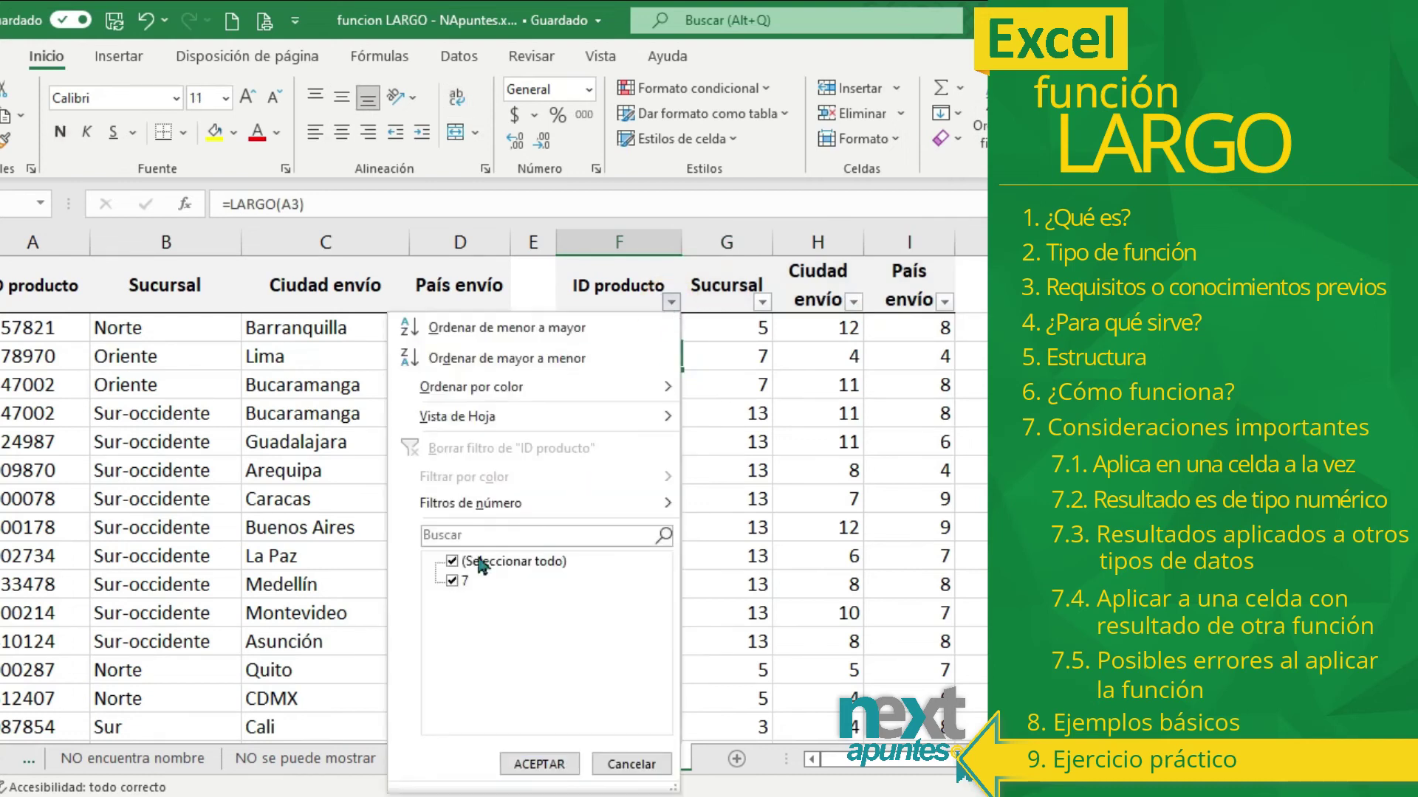
click(539, 764)
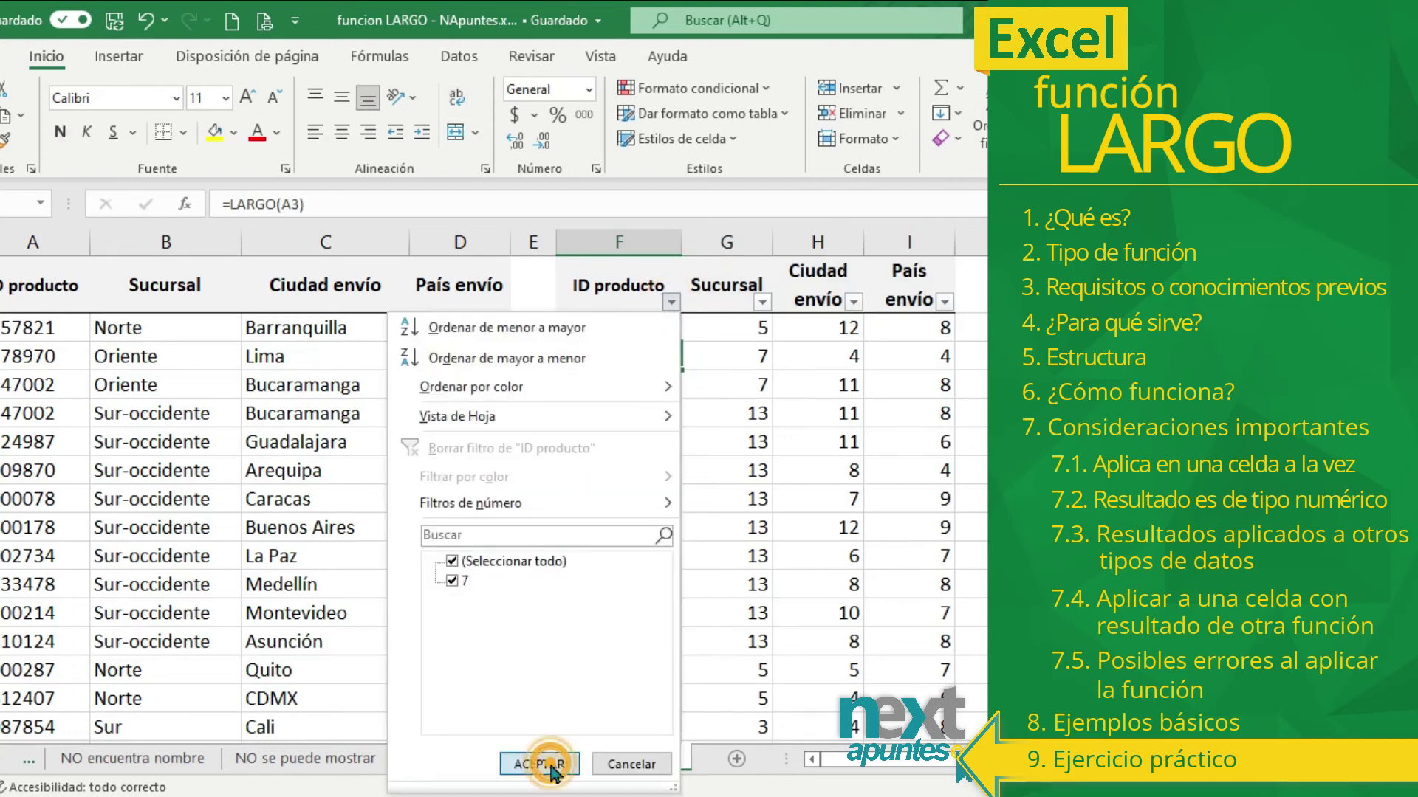
click(709, 334)
click(764, 302)
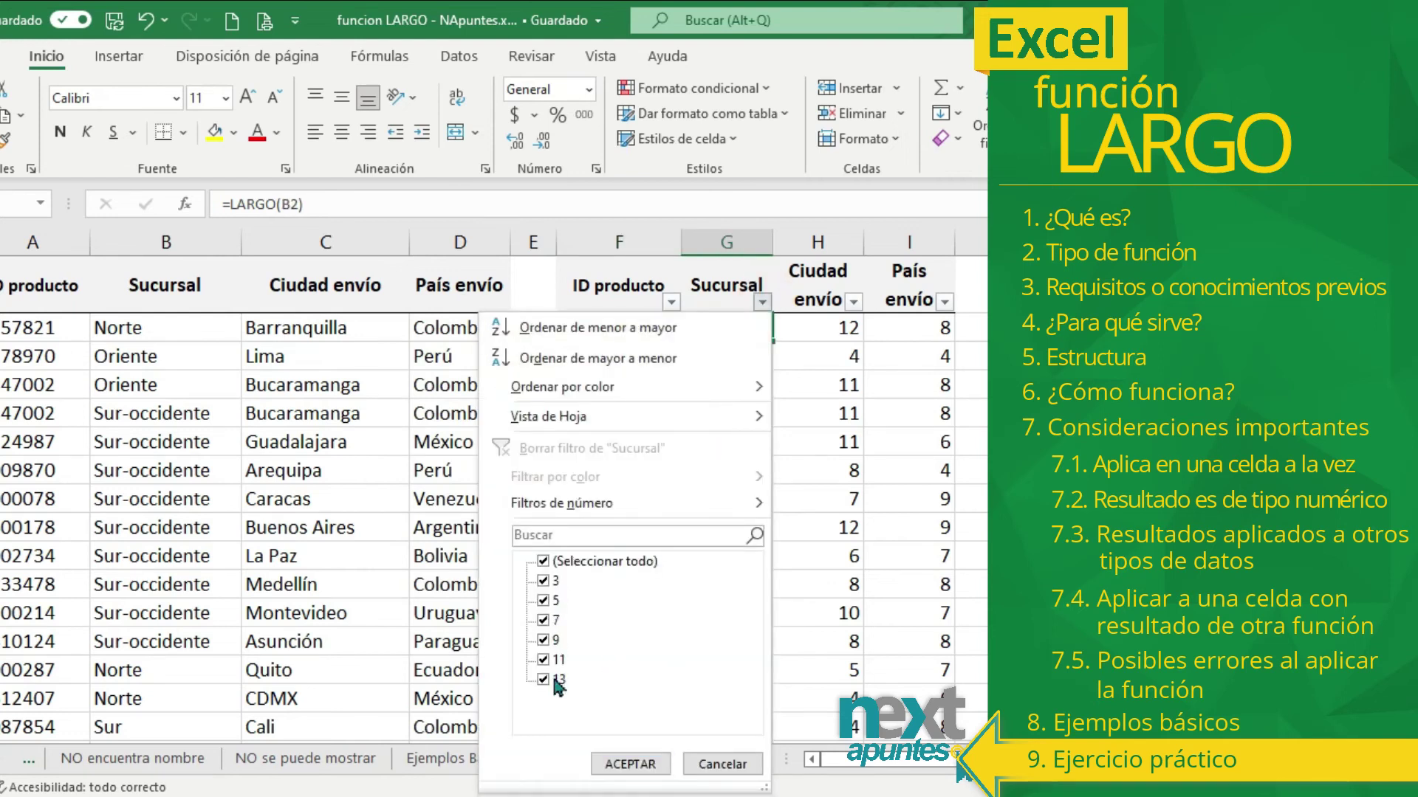
click(609, 763)
Step: Filter the Ciudad envío length column to show only cities of 17 characters
click(855, 301)
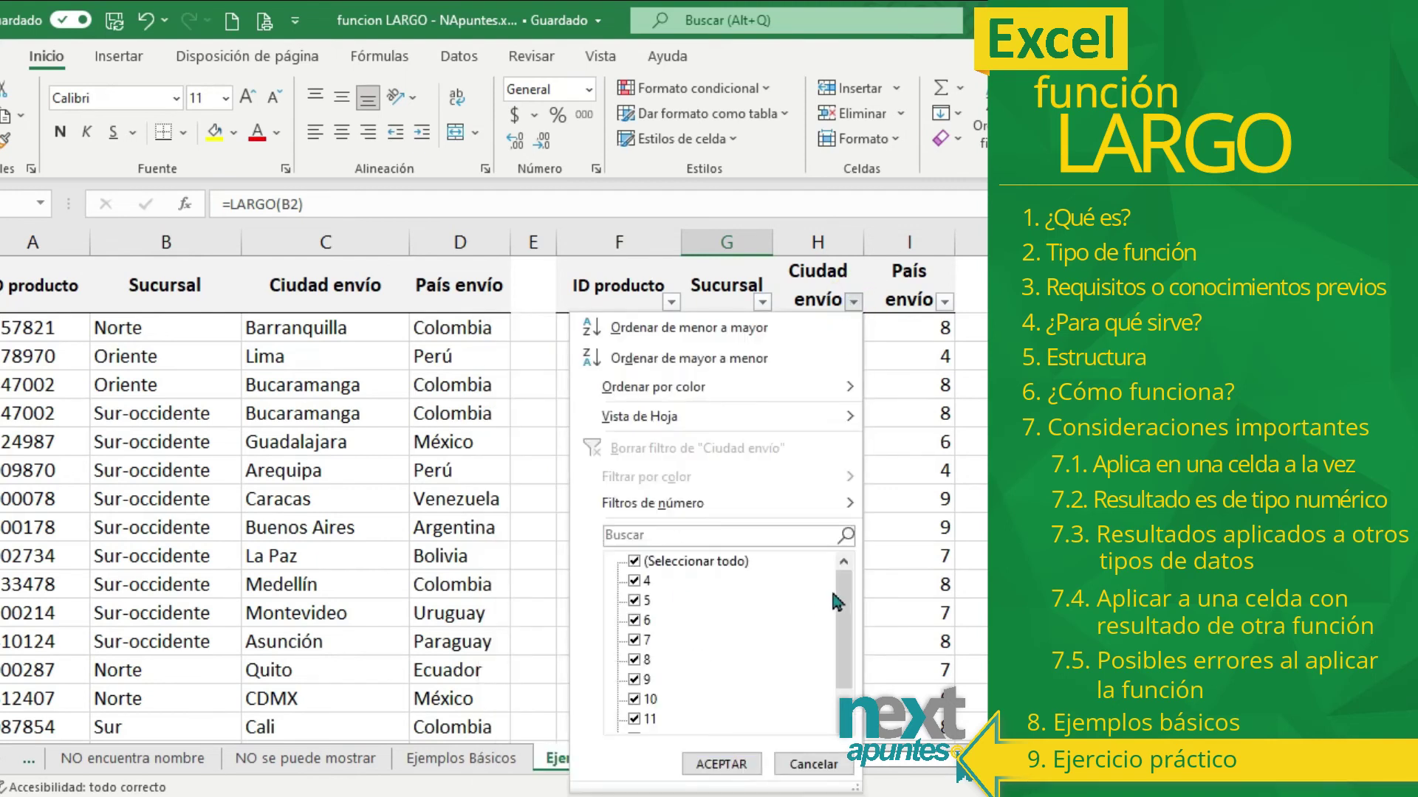
scroll(833, 593, down, 1)
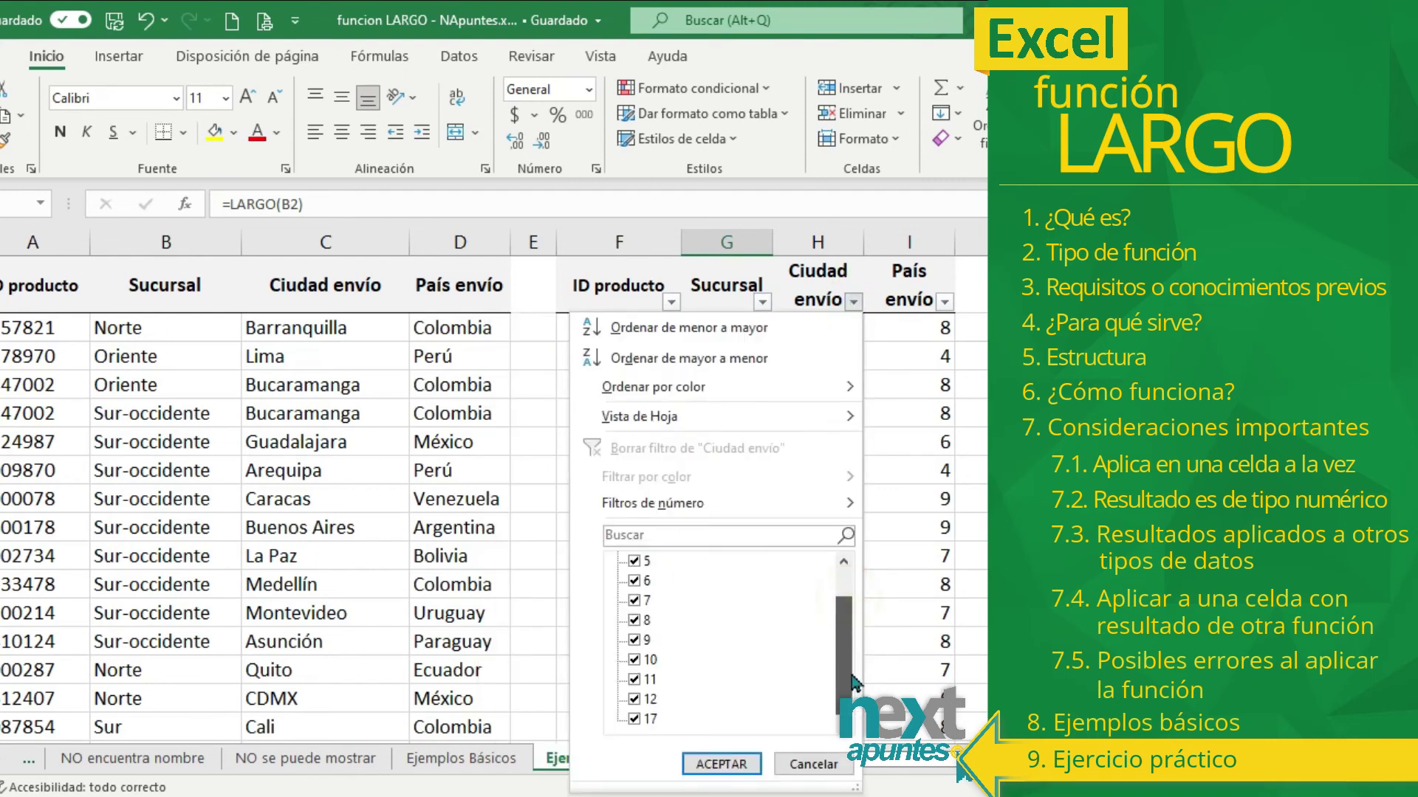
scroll(840, 667, up, 1)
click(633, 561)
scroll(845, 591, down, 1)
click(636, 718)
click(718, 764)
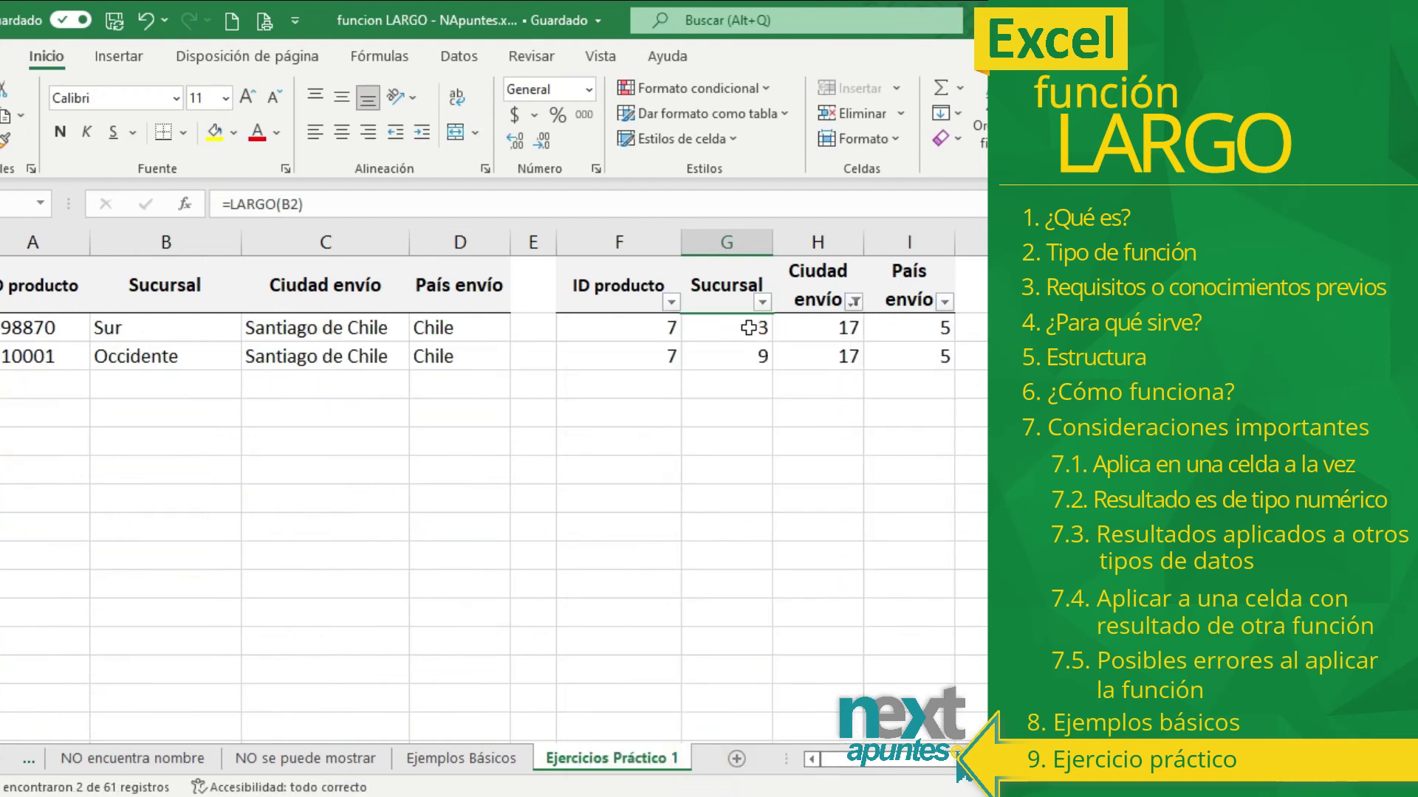
click(840, 332)
click(838, 366)
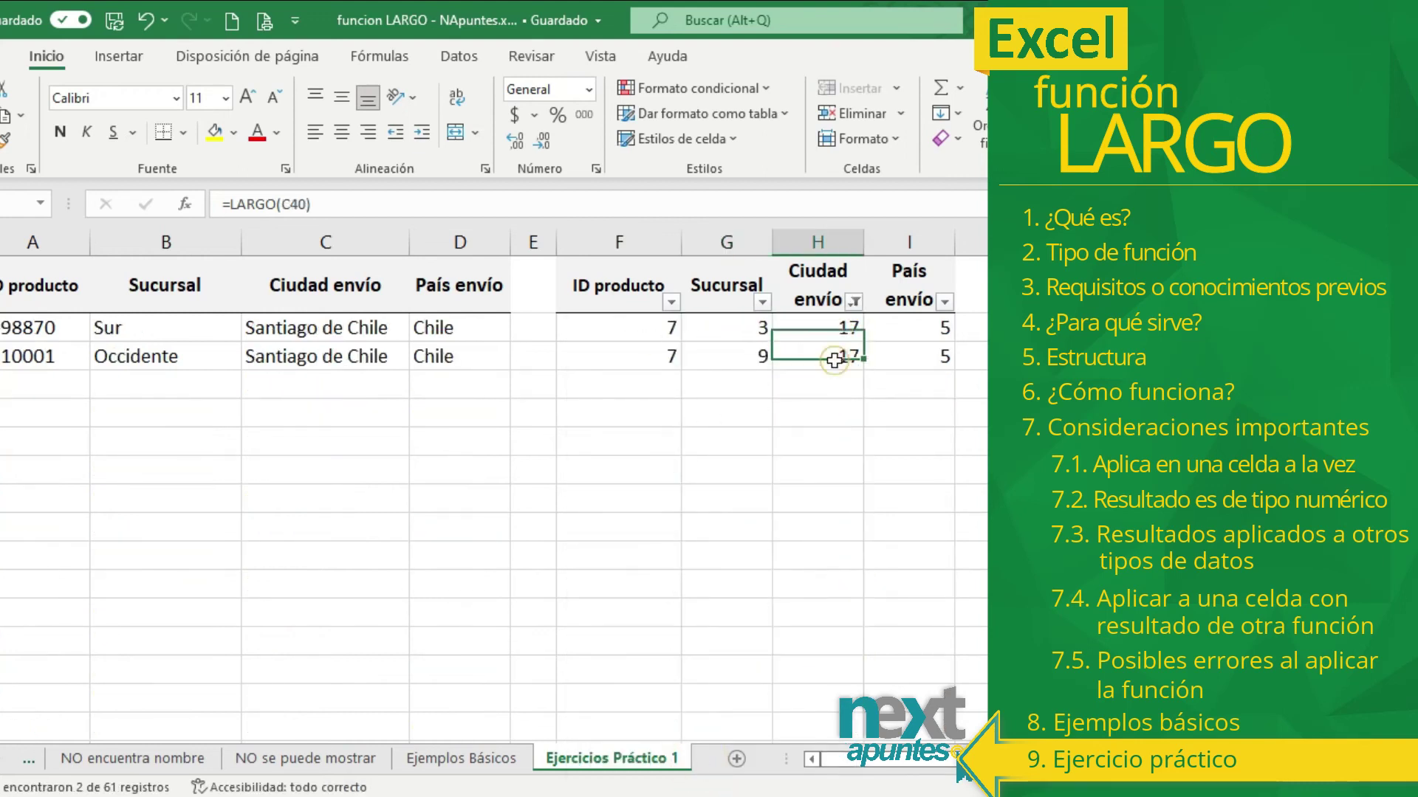
Step: Delete 'de Chile' from both Santiago de Chile cities so they read Santiago
click(325, 329)
drag(281, 204, 405, 222)
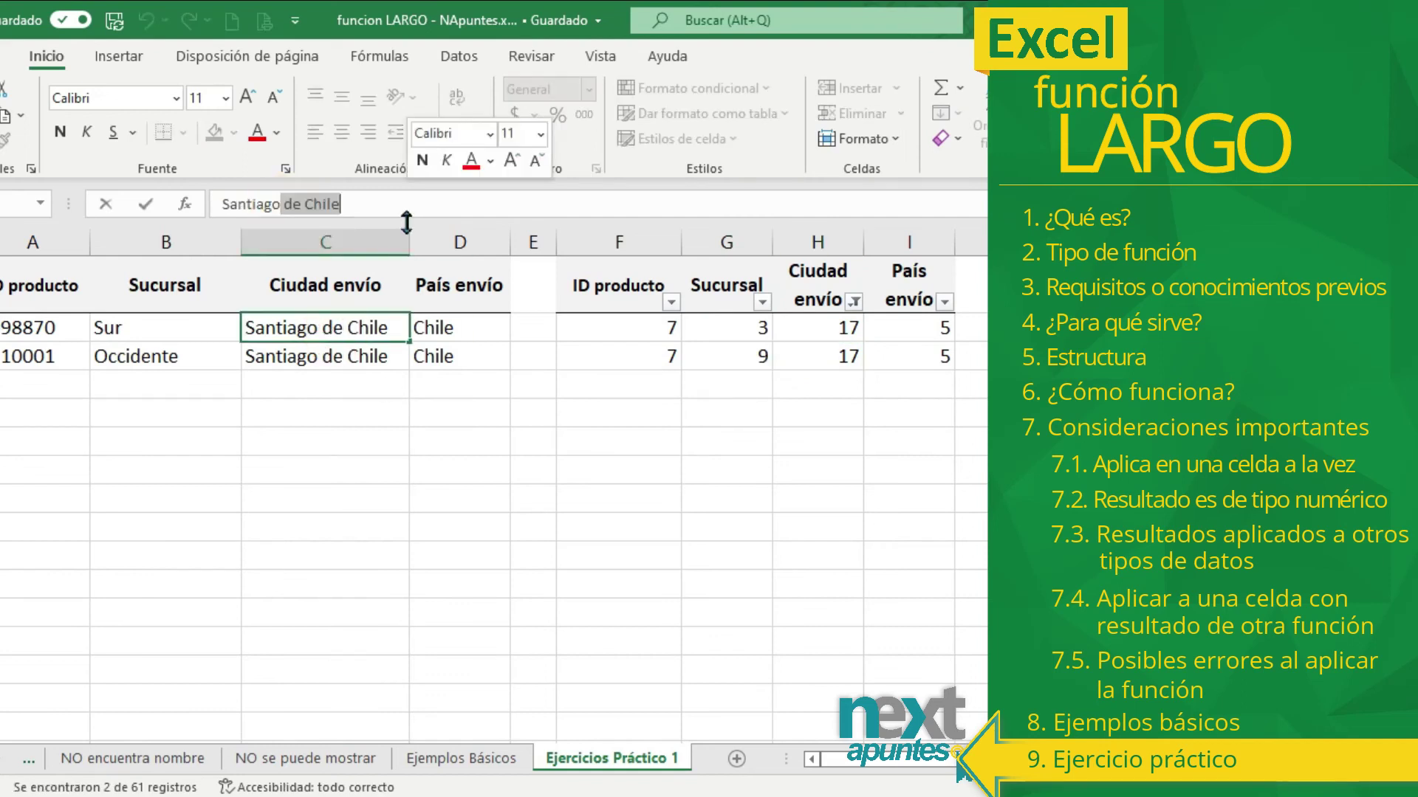
key(BackSpace)
key(Return)
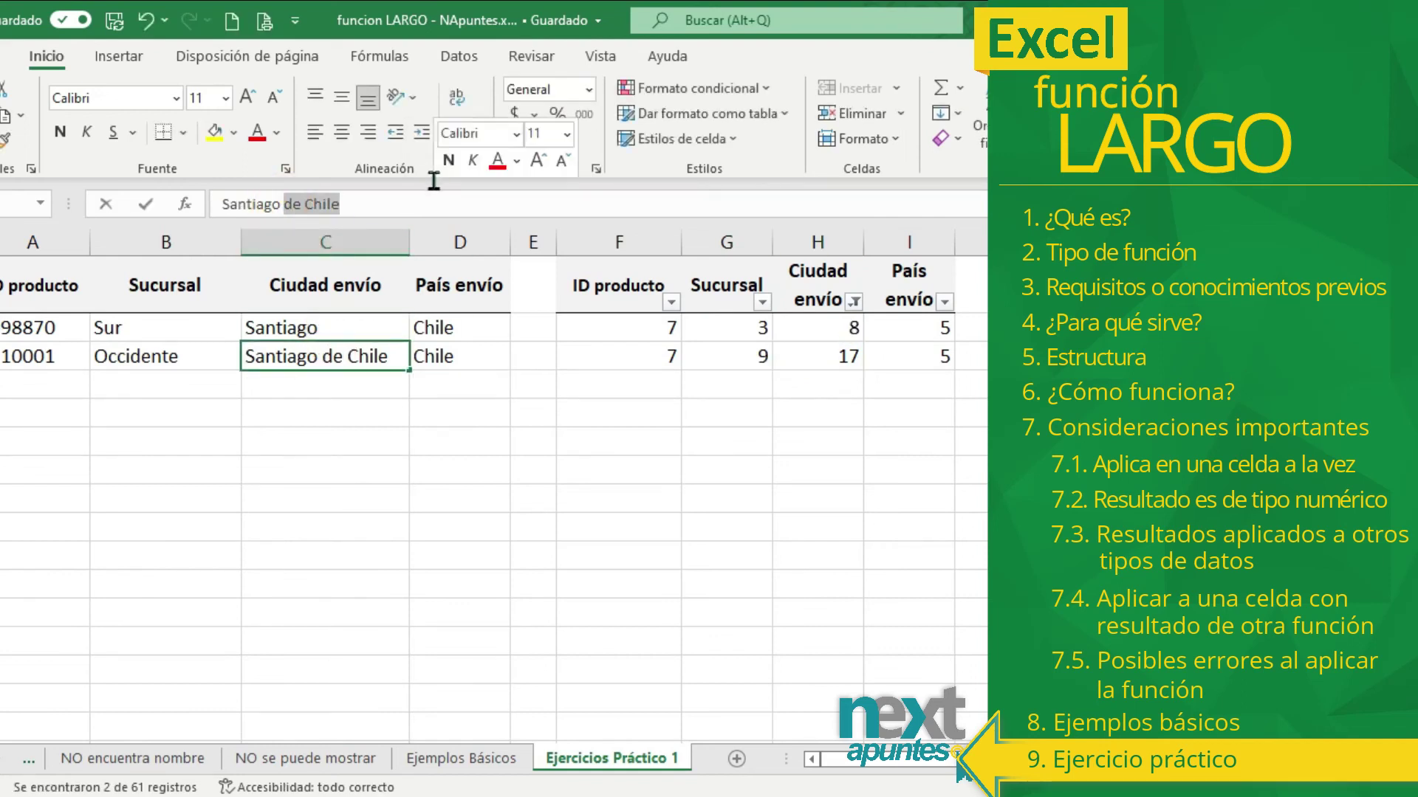
key(BackSpace)
key(Return)
click(765, 404)
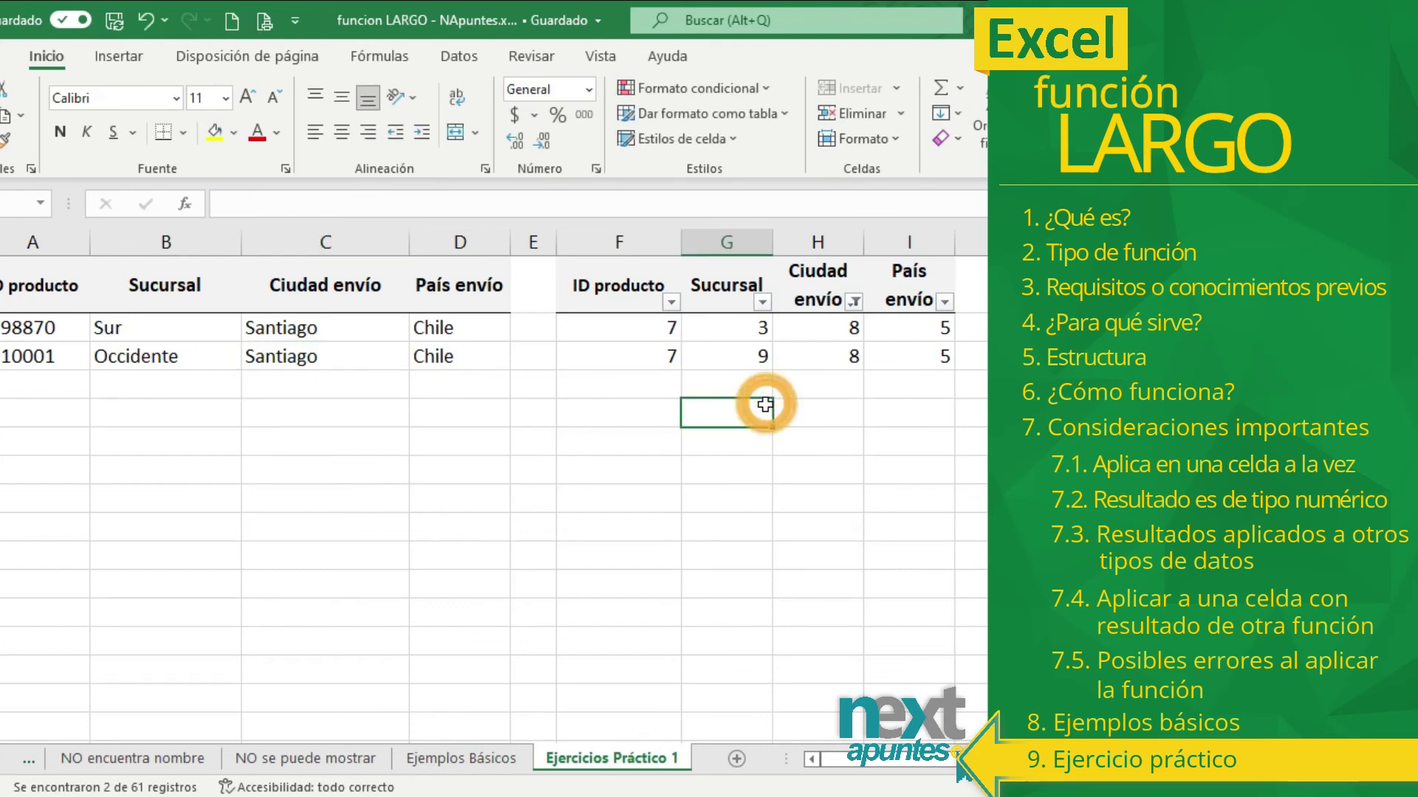
click(668, 328)
drag(818, 357, 827, 384)
Step: Reselect all values in the Ciudad envío filter so every row shows again
click(854, 301)
scroll(842, 628, down, 1)
scroll(834, 605, up, 1)
click(634, 560)
click(721, 764)
click(944, 301)
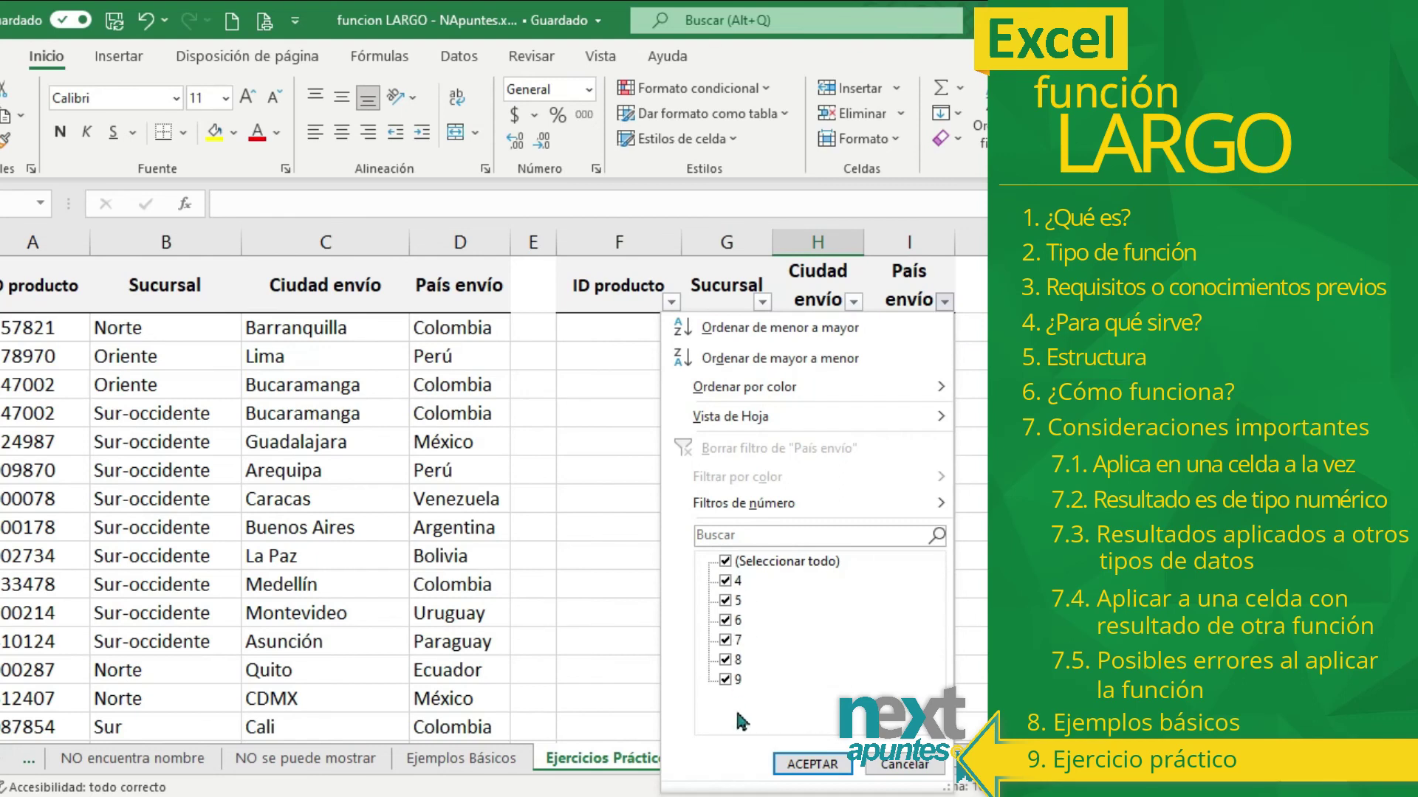
click(810, 766)
Step: Delete the helper length columns F through I
click(787, 443)
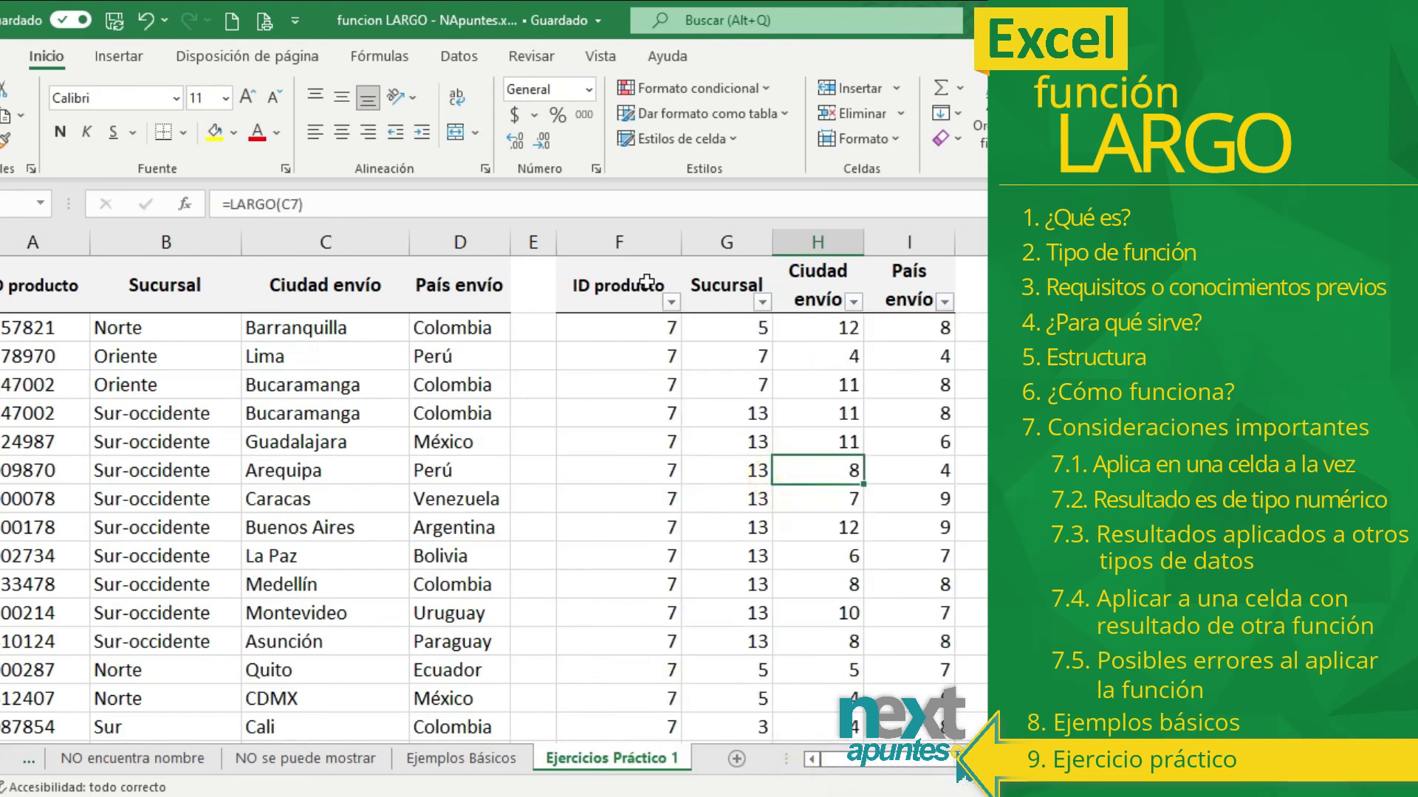
key(ctrl+shift+Down)
drag(625, 250, 908, 243)
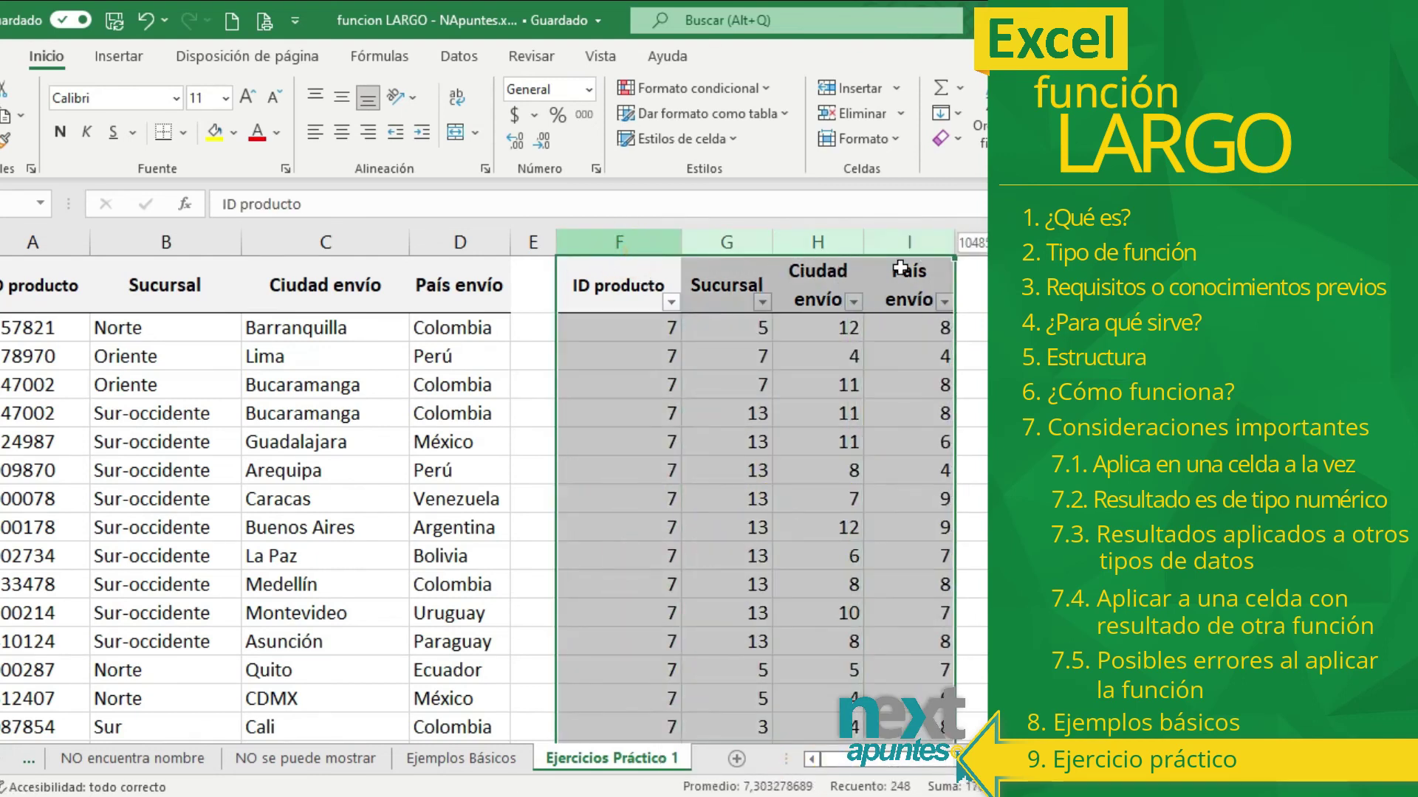
right_click(735, 365)
click(805, 580)
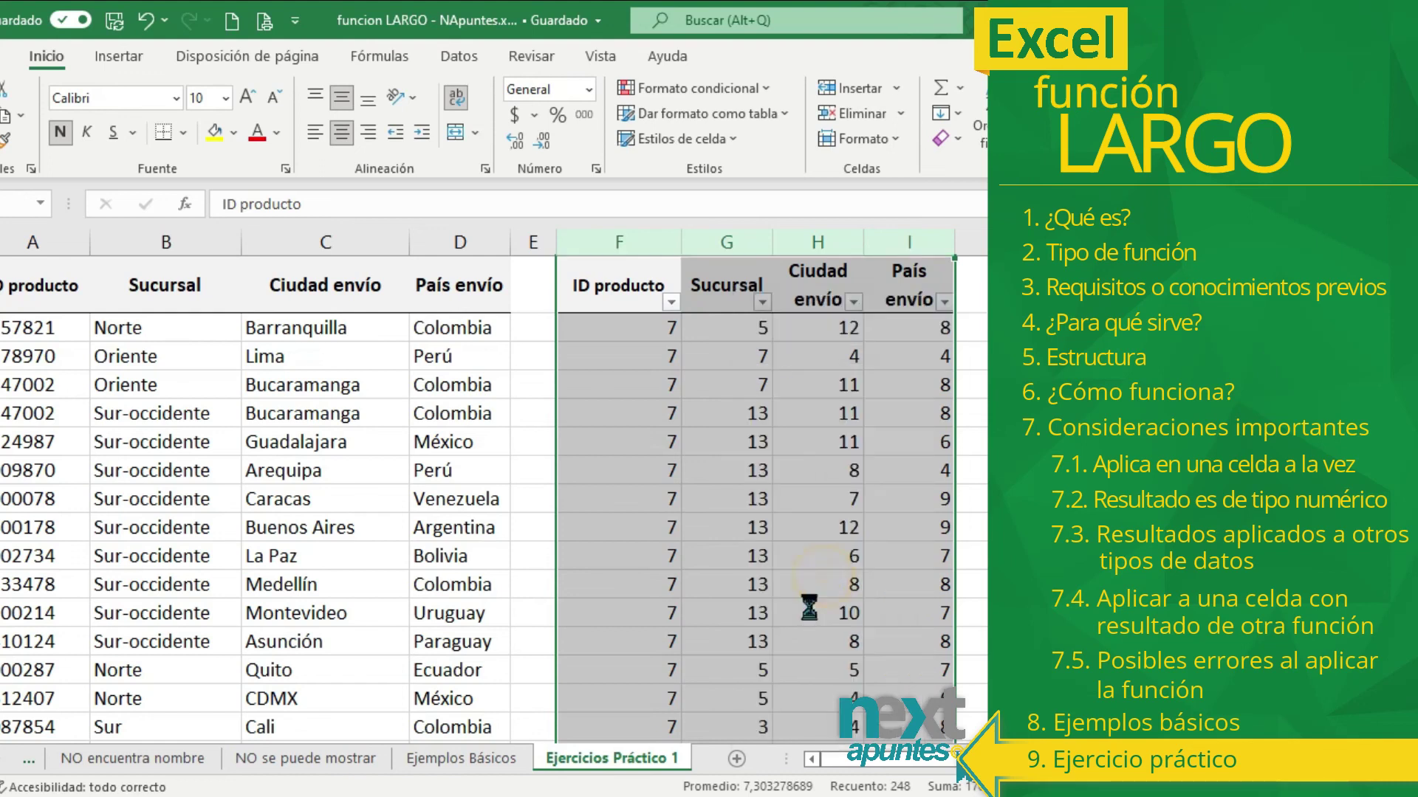
click(601, 471)
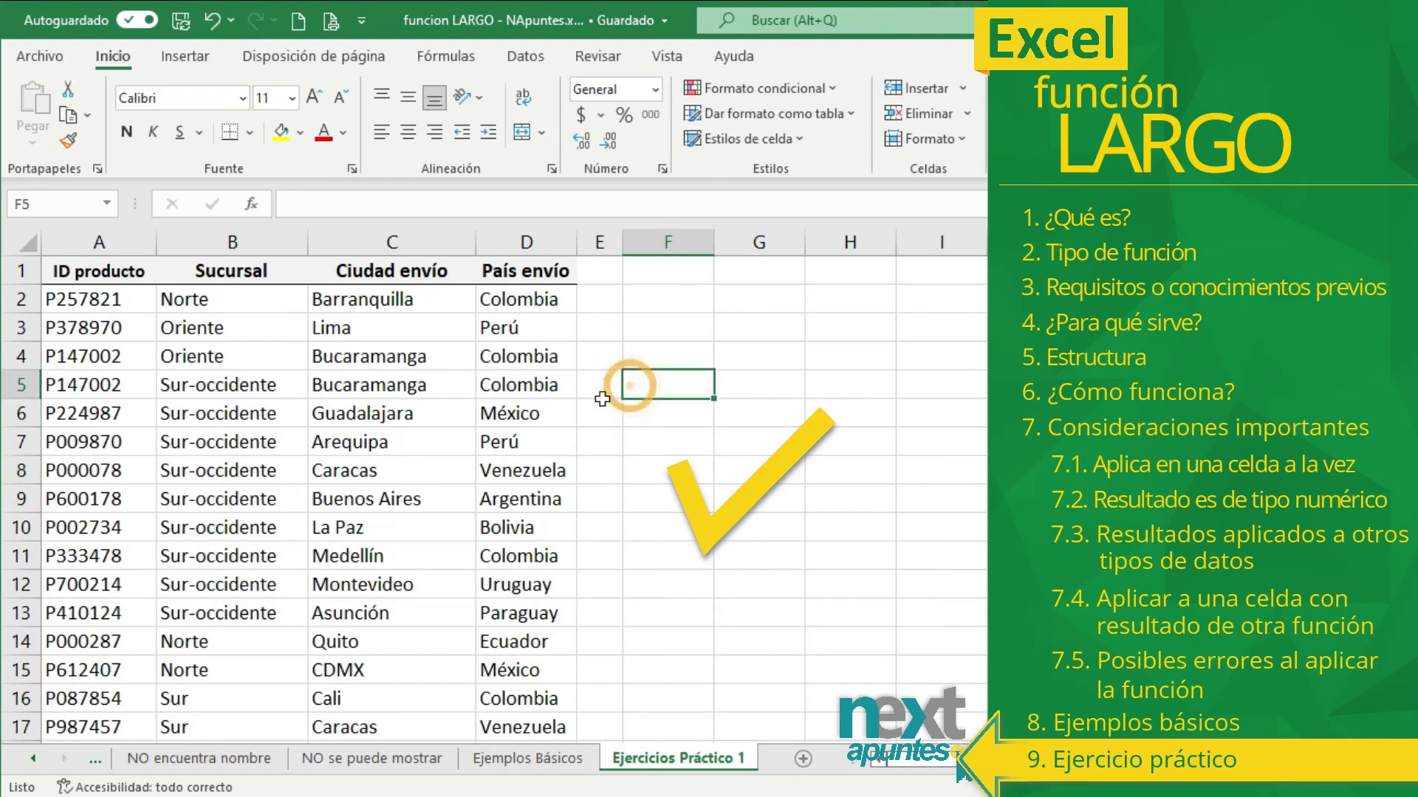
click(555, 416)
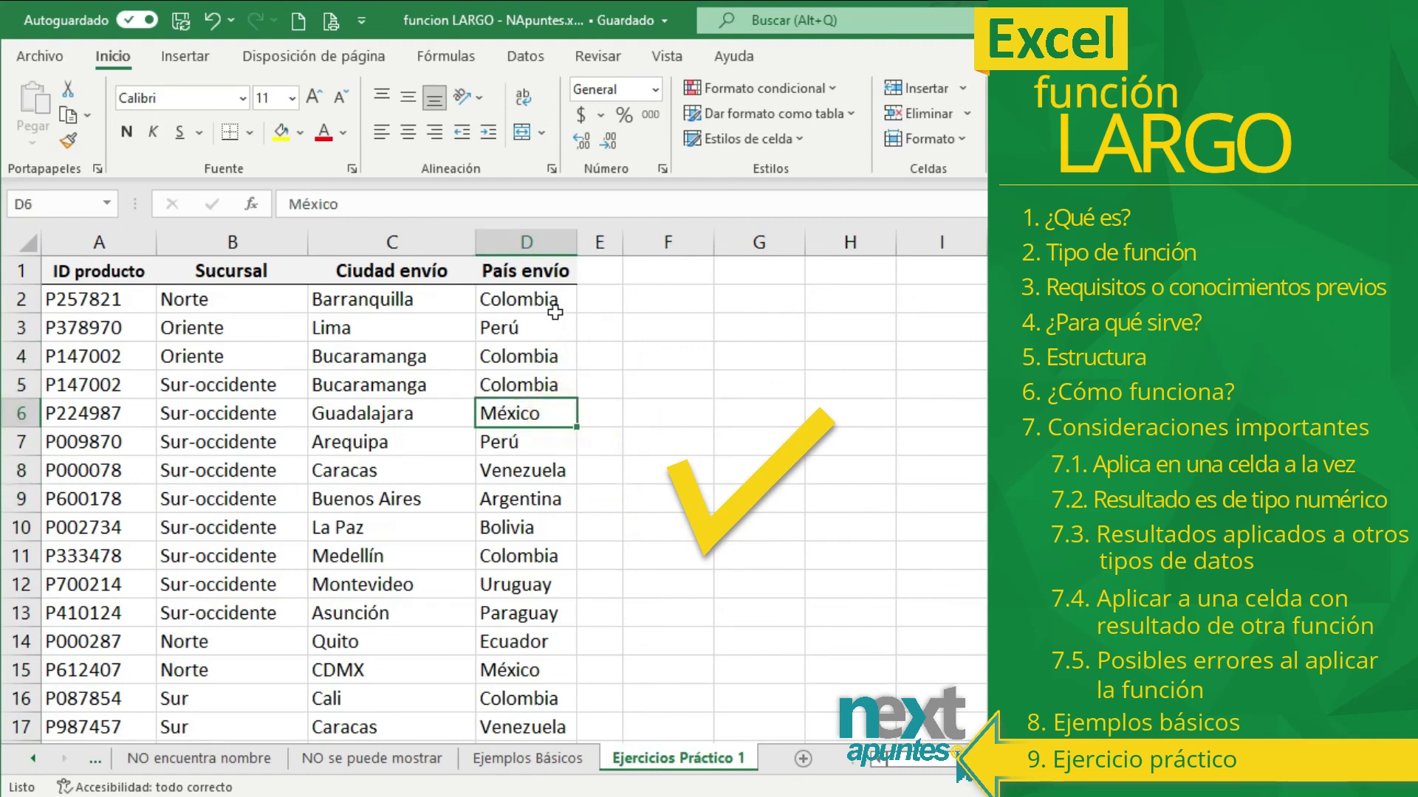